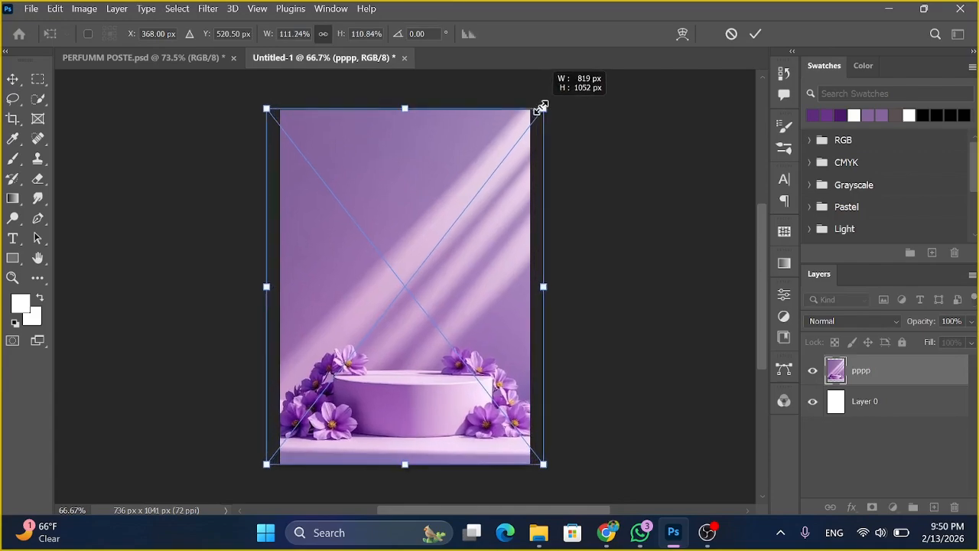
- Apply the background image's placement, delete the white Layer 0 and lock the pppp layer
{"action": "left_click", "coordinate": [13, 79]}
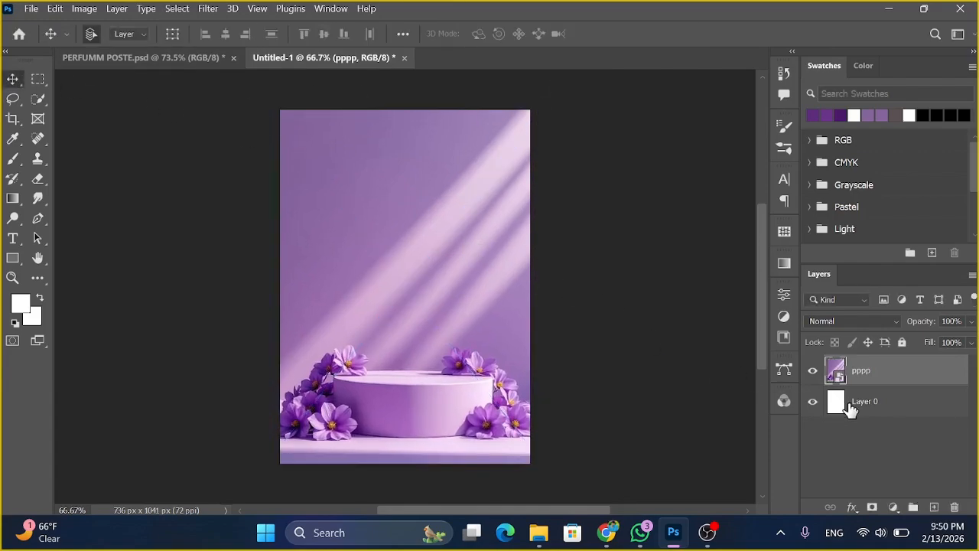
{"action": "left_click", "coordinate": [849, 406]}
{"action": "key", "text": "Delete"}
{"action": "left_click", "coordinate": [902, 343]}
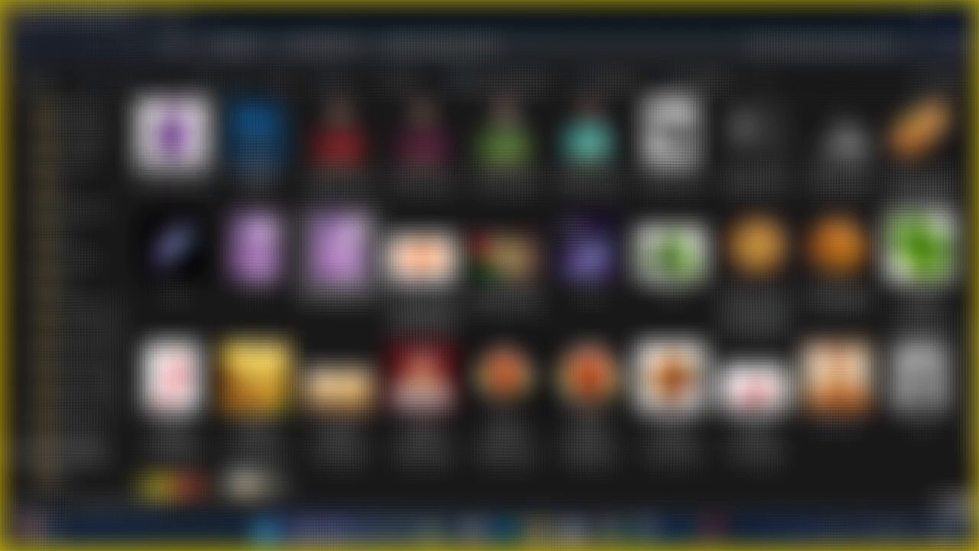
- Place the perfume bottle image p above the background and mask out its checkered backdrop using a Select Subject selection
{"action": "left_click_drag", "start_coordinate": [273, 208], "coordinate": [409, 243]}
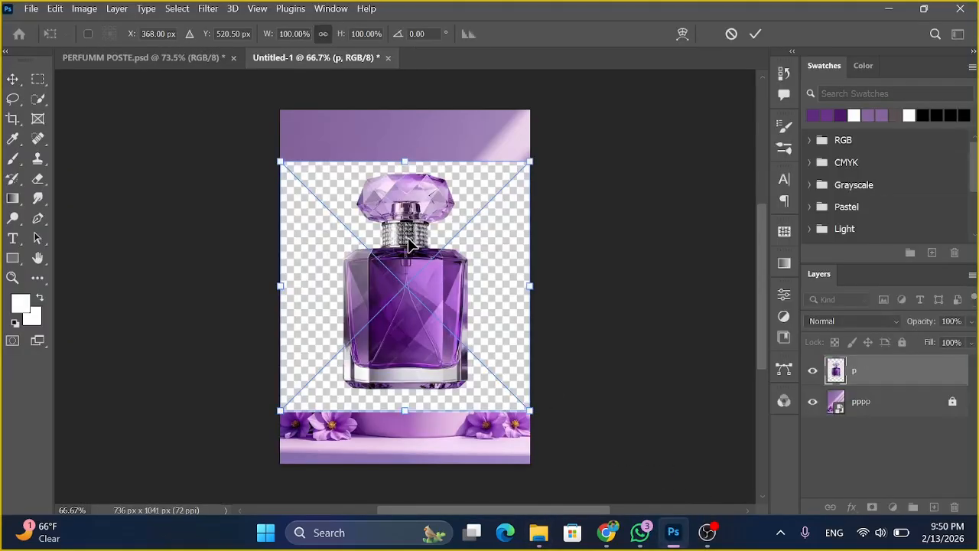
{"action": "left_click", "coordinate": [13, 80]}
{"action": "left_click", "coordinate": [177, 10]}
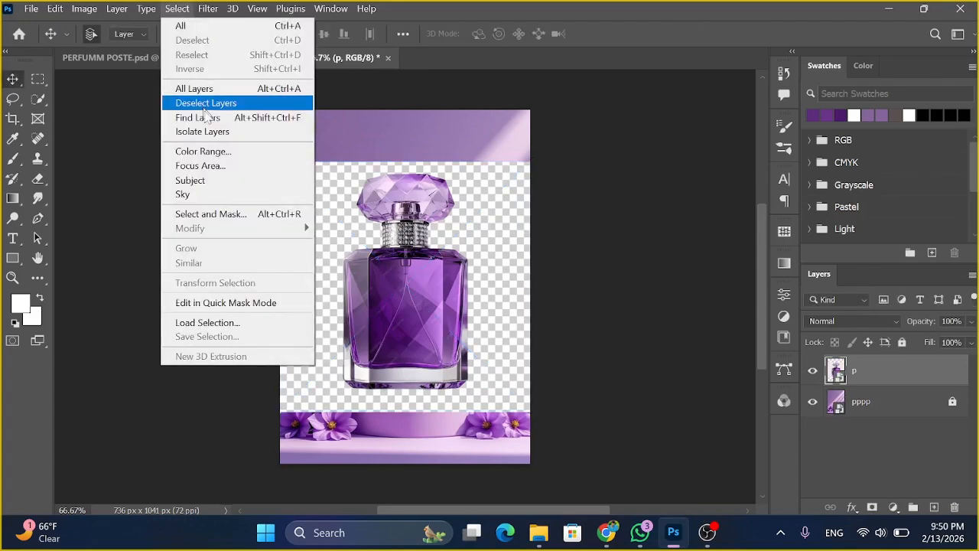
{"action": "left_click", "coordinate": [217, 183]}
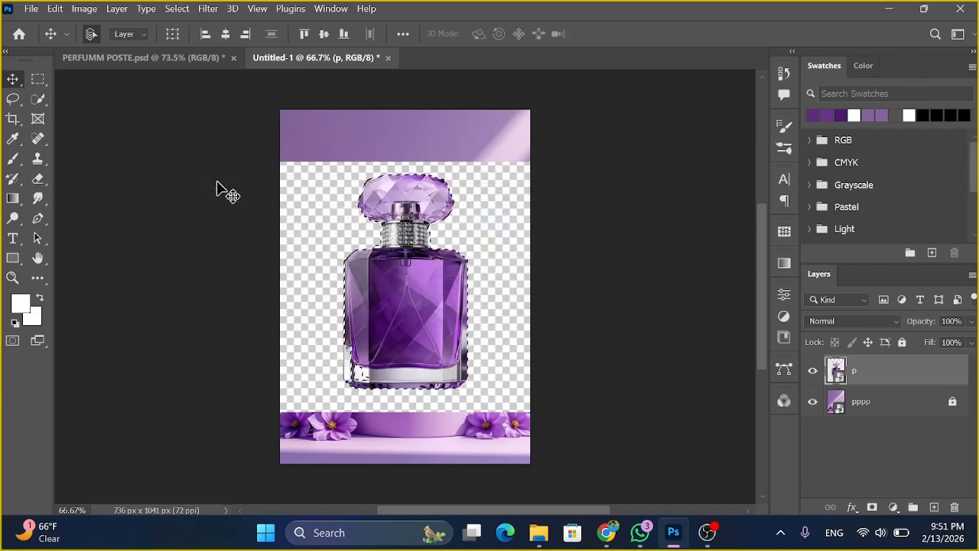
{"action": "left_click", "coordinate": [39, 101]}
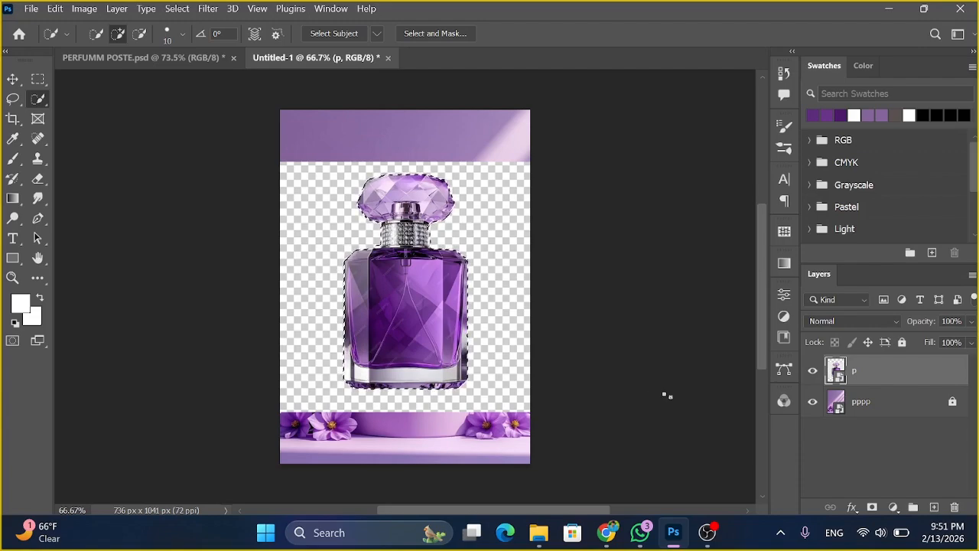
{"action": "left_click", "coordinate": [872, 508]}
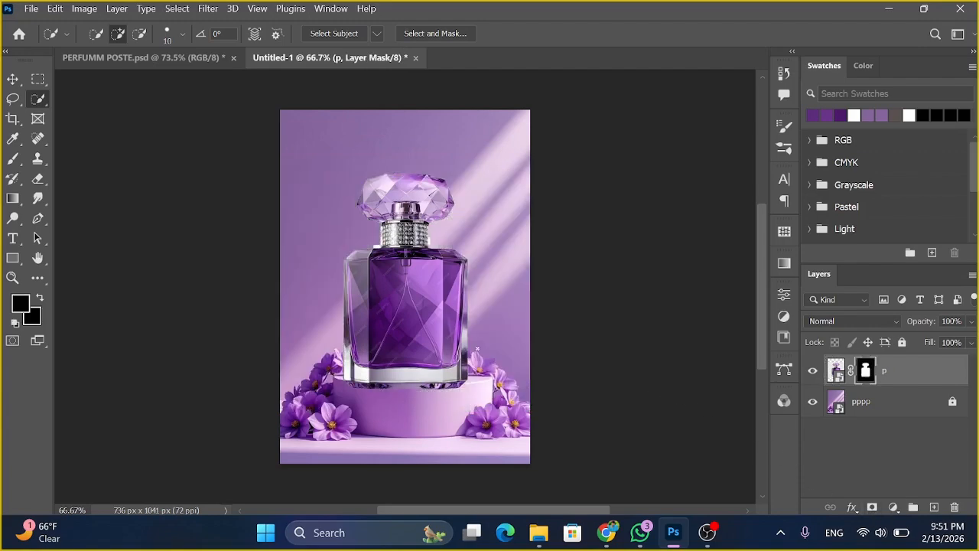
- Move the masked perfume bottle slightly upward over the podium
{"action": "key", "text": "v"}
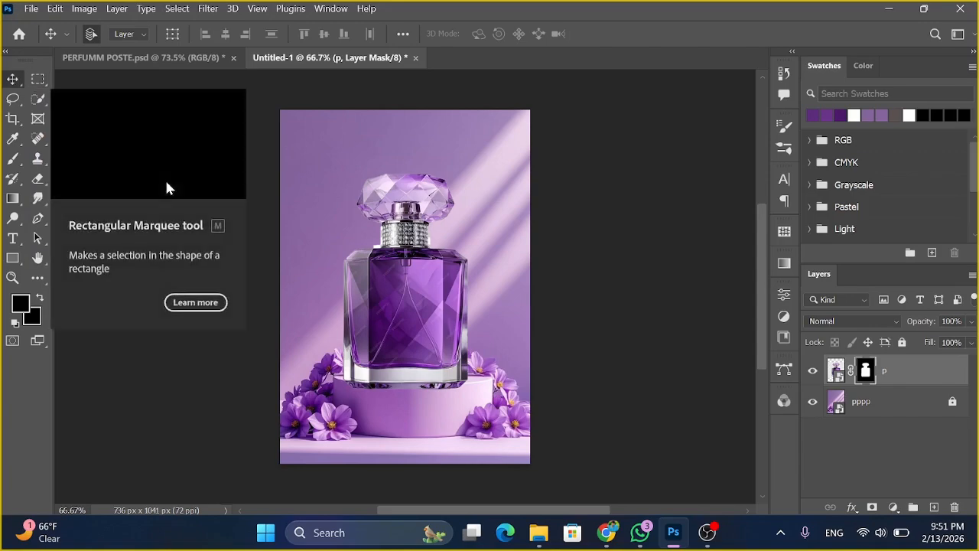
{"action": "key", "text": "ctrl+2"}
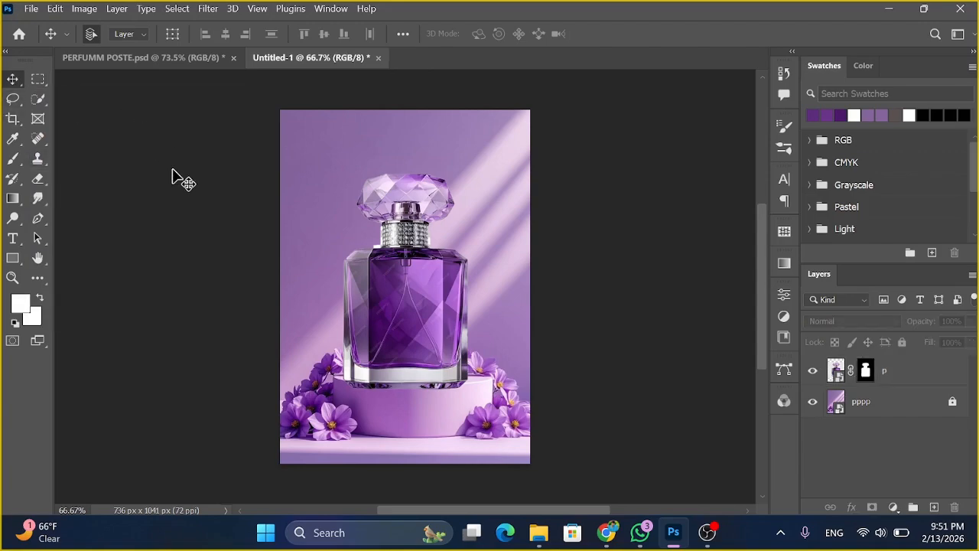
{"action": "left_click_drag", "start_coordinate": [392, 266], "coordinate": [389, 249]}
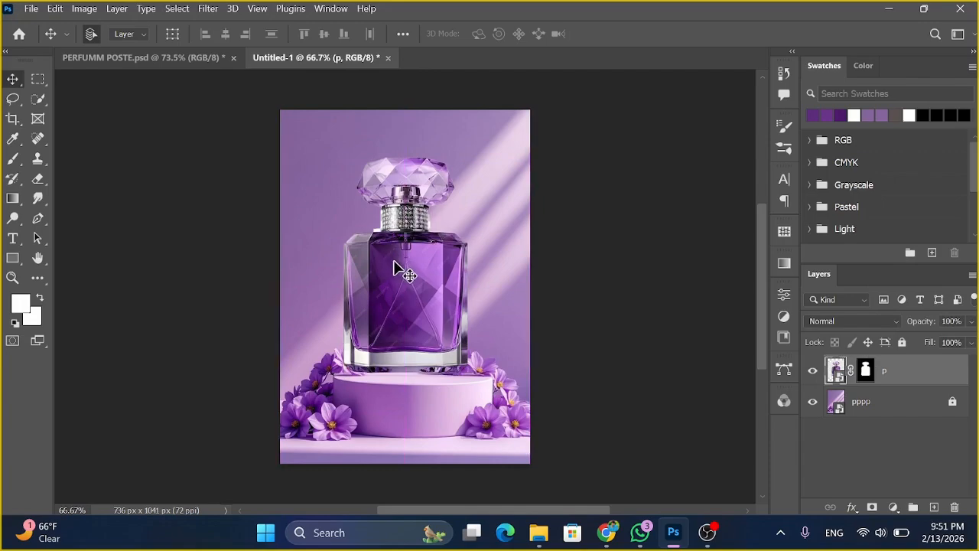
{"action": "key", "text": "ctrl+t"}
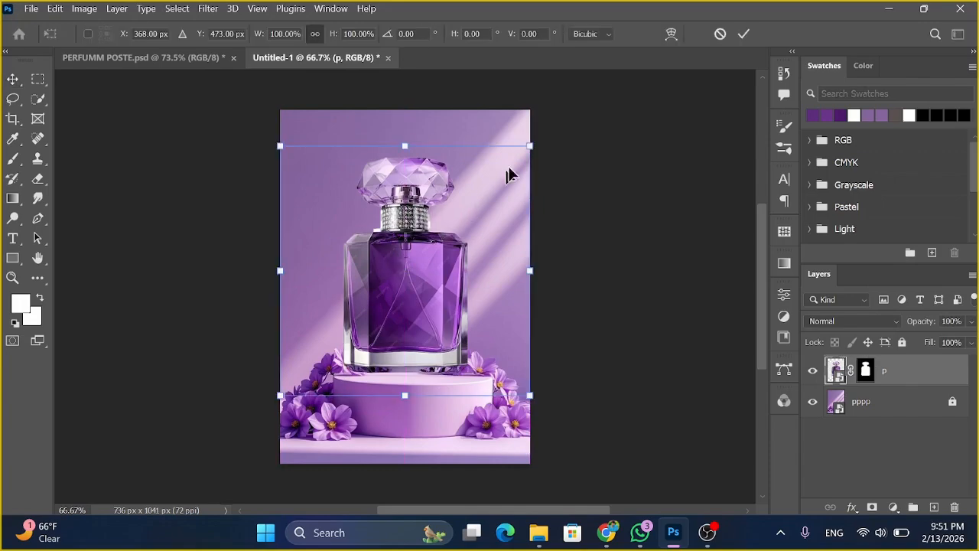
{"action": "left_click_drag", "start_coordinate": [530, 149], "coordinate": [499, 191]}
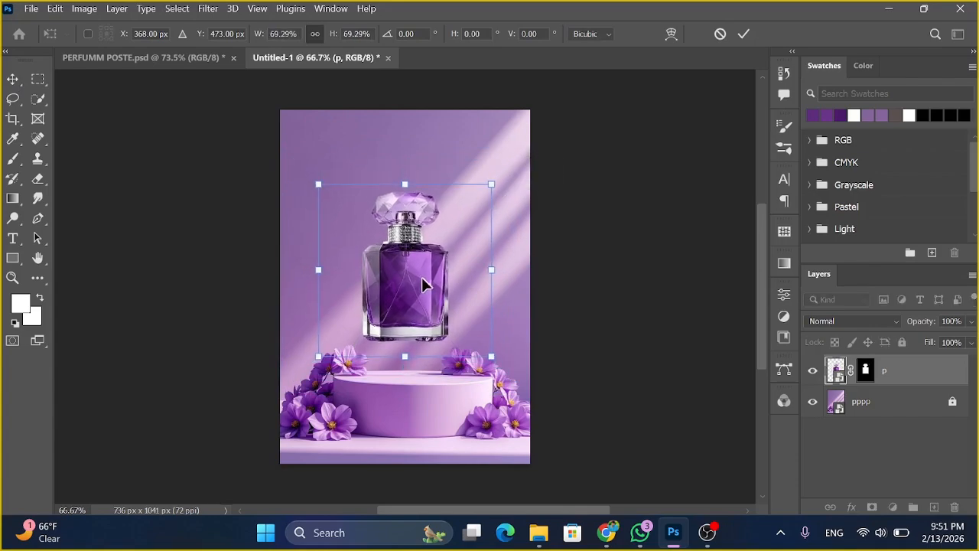
{"action": "key", "text": "Escape"}
- Scale the perfume bottle proportionally to about 71% and lower it toward the podium
{"action": "key", "text": "ctrl+t"}
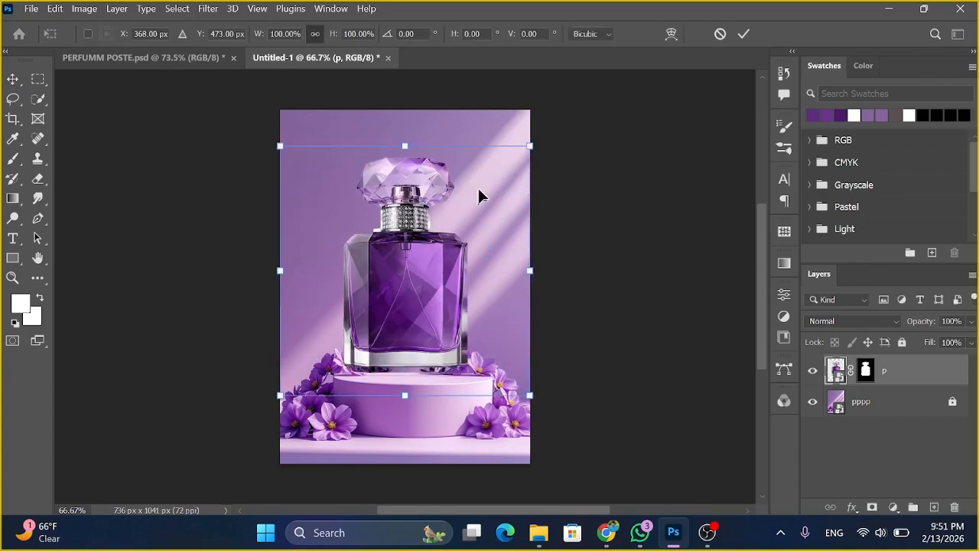
{"action": "left_click_drag", "start_coordinate": [530, 144], "coordinate": [503, 173]}
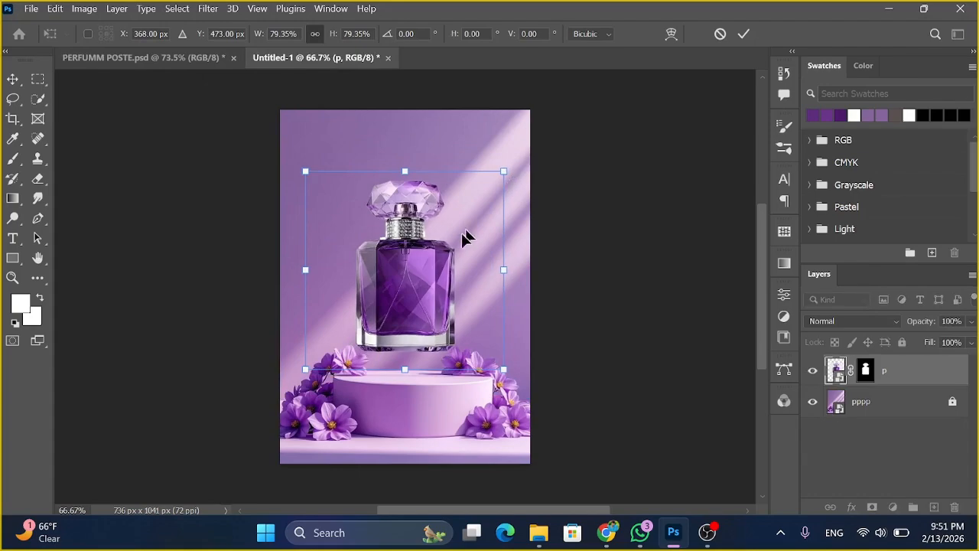
{"action": "mouse_move", "coordinate": [423, 260]}
{"action": "left_mouse_down"}
{"action": "mouse_move", "coordinate": [423, 286]}
{"action": "mouse_move", "coordinate": [423, 276]}
{"action": "left_mouse_up"}
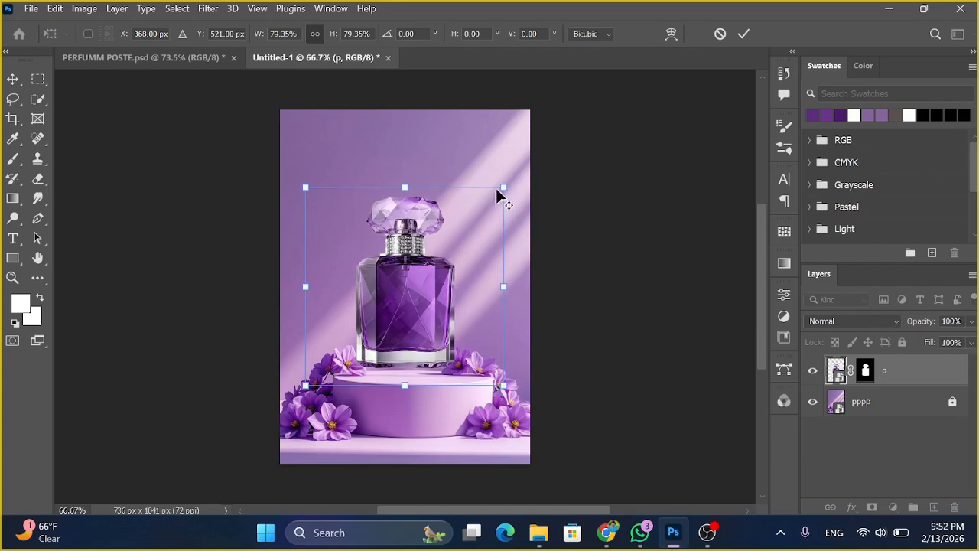
{"action": "left_click_drag", "start_coordinate": [501, 186], "coordinate": [492, 198]}
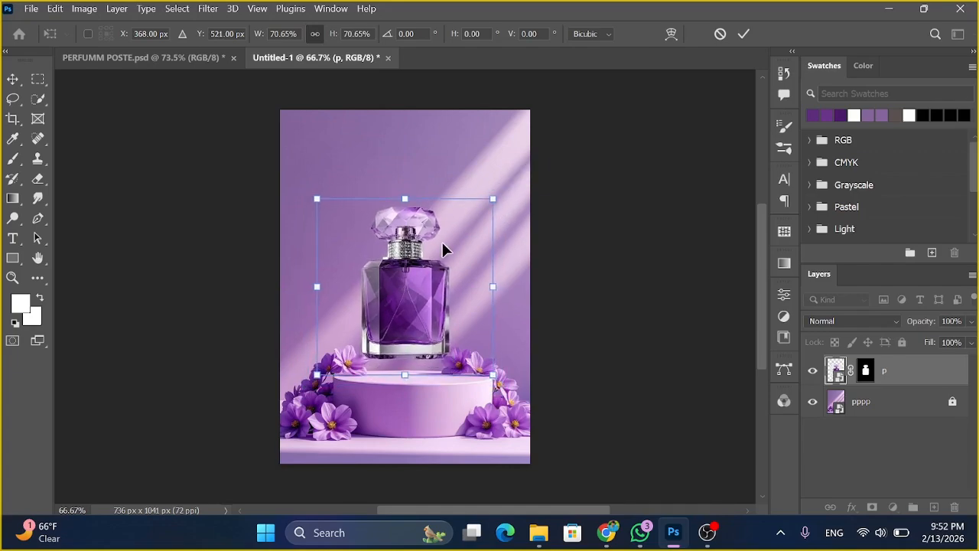
- Nudge the bottle down until it stands on the podium, centred at about X 366.5, Y 567.5 px, and apply the transform
{"action": "key", "text": "Down"}
{"action": "key", "text": "Down"}
{"action": "key", "text": "Down"}
{"action": "key", "text": "Down"}
{"action": "key", "text": "Down"}
{"action": "key", "text": "Down"}
{"action": "key", "text": "Down"}
{"action": "key", "text": "Down"}
{"action": "key", "text": "Down"}
{"action": "key", "text": "Down"}
{"action": "key", "text": "Down"}
{"action": "key", "text": "Down"}
{"action": "key", "text": "Down"}
{"action": "key", "text": "Down"}
{"action": "key", "text": "Down"}
{"action": "key", "text": "Down"}
{"action": "key", "text": "Down"}
{"action": "key", "text": "Down"}
{"action": "key", "text": "Down"}
{"action": "key", "text": "Down"}
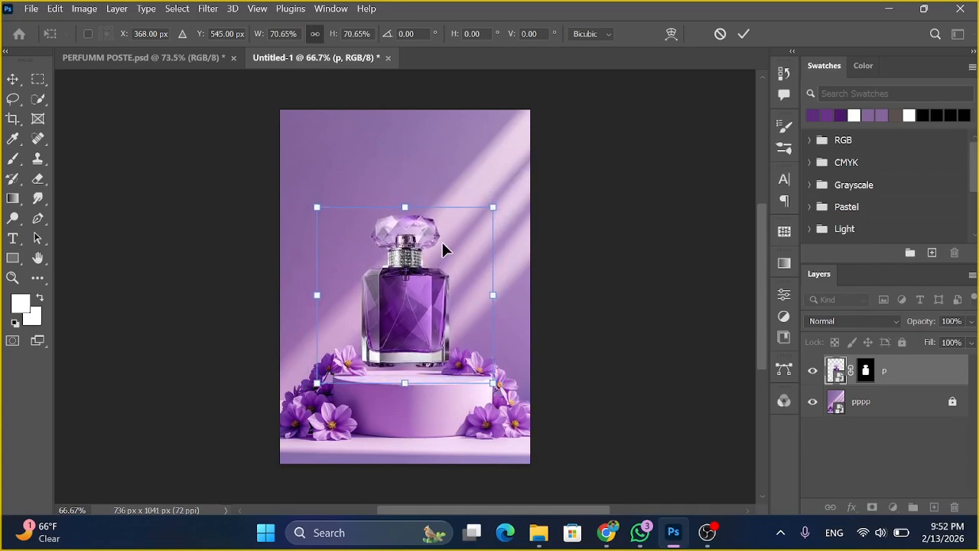
{"action": "key", "text": "Down"}
{"action": "key", "text": "Down"}
{"action": "key", "text": "Down"}
{"action": "key", "text": "Down"}
{"action": "key", "text": "Down"}
{"action": "key", "text": "Down"}
{"action": "key", "text": "Down"}
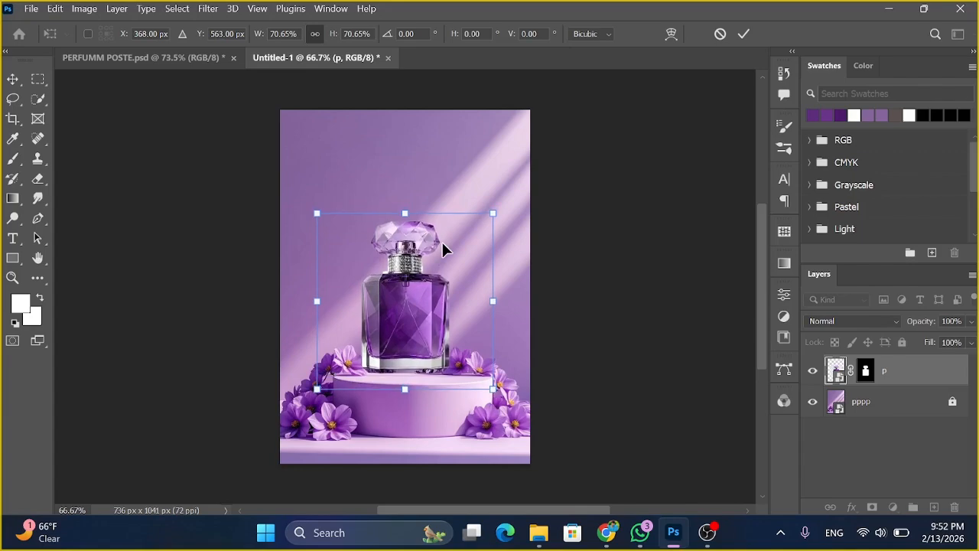
{"action": "key", "text": "Down"}
{"action": "key", "text": "Down"}
{"action": "key", "text": "Down"}
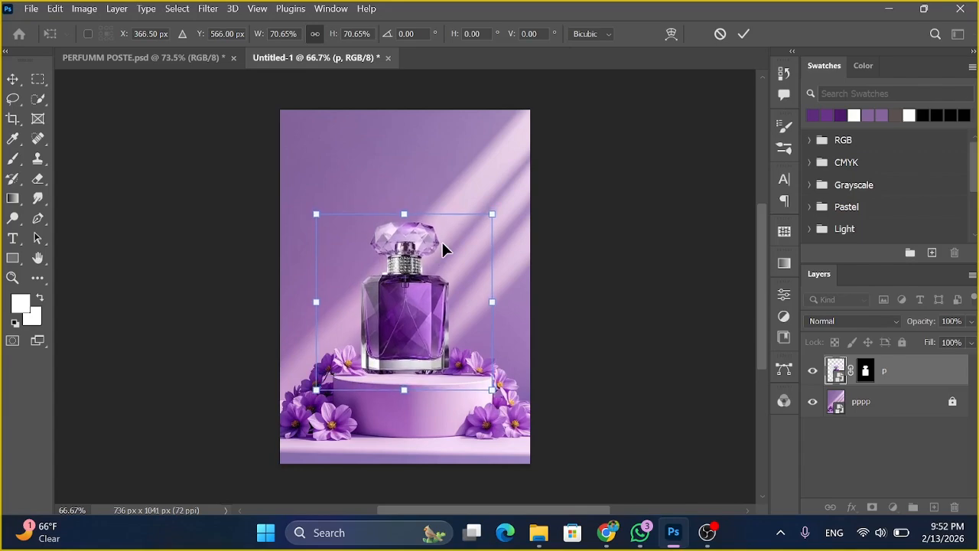
{"action": "key", "text": "Left"}
{"action": "key", "text": "Up"}
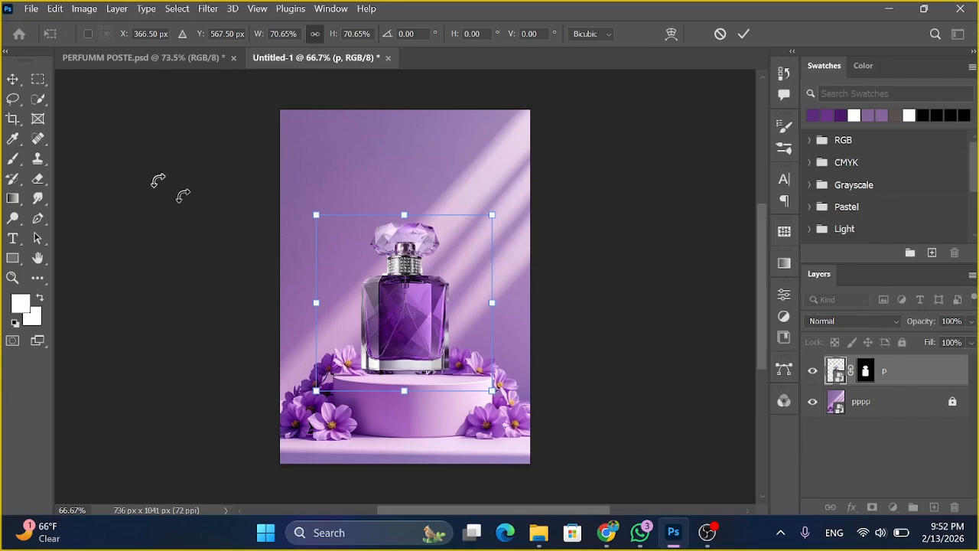
{"action": "left_click", "coordinate": [14, 78]}
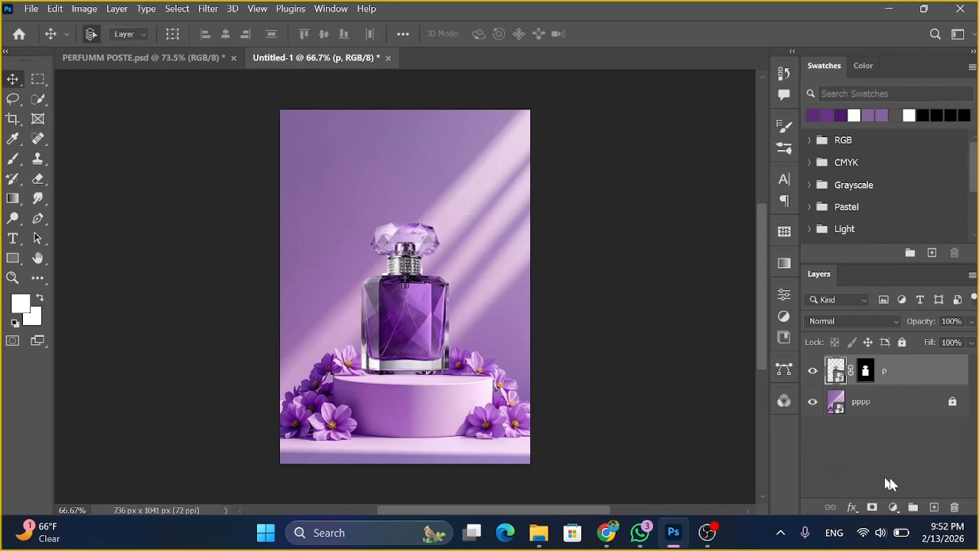
- Add an empty layer above the bottle with black as the foreground colour, and lock that layer
{"action": "left_click", "coordinate": [932, 508]}
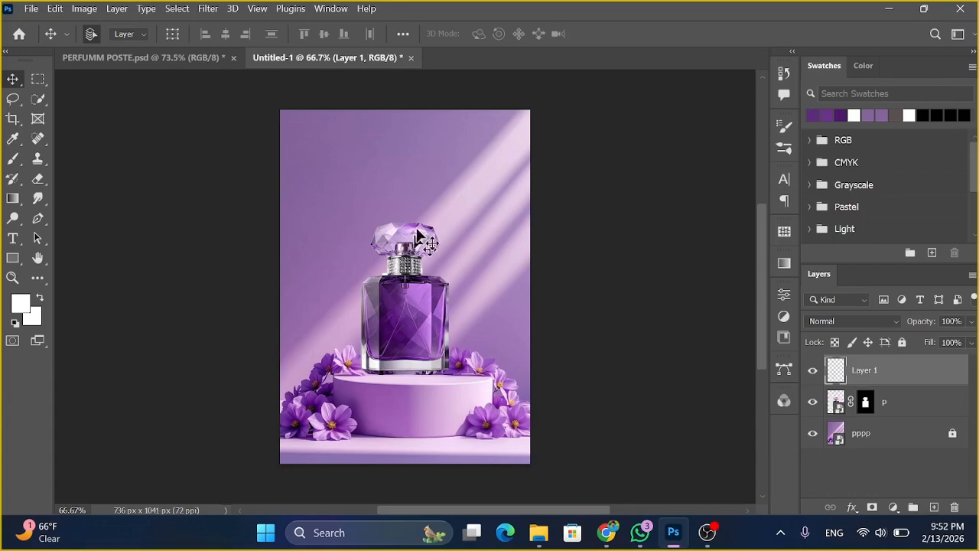
{"action": "left_click", "coordinate": [925, 115]}
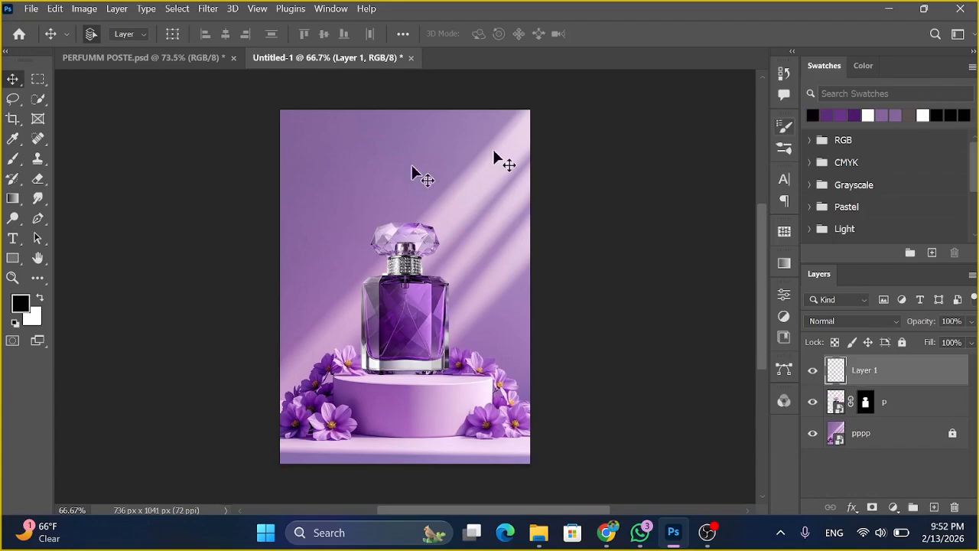
{"action": "left_click", "coordinate": [16, 158]}
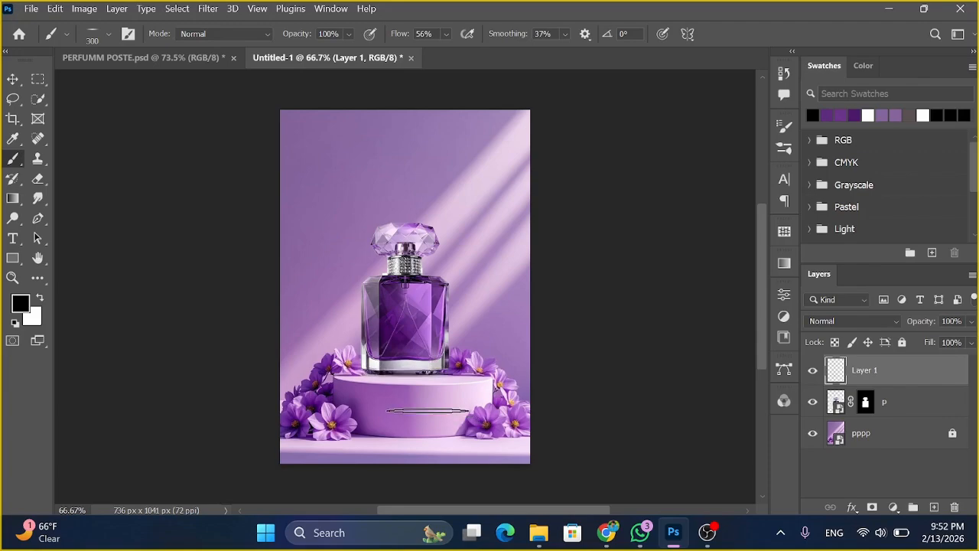
{"action": "left_click", "coordinate": [12, 81]}
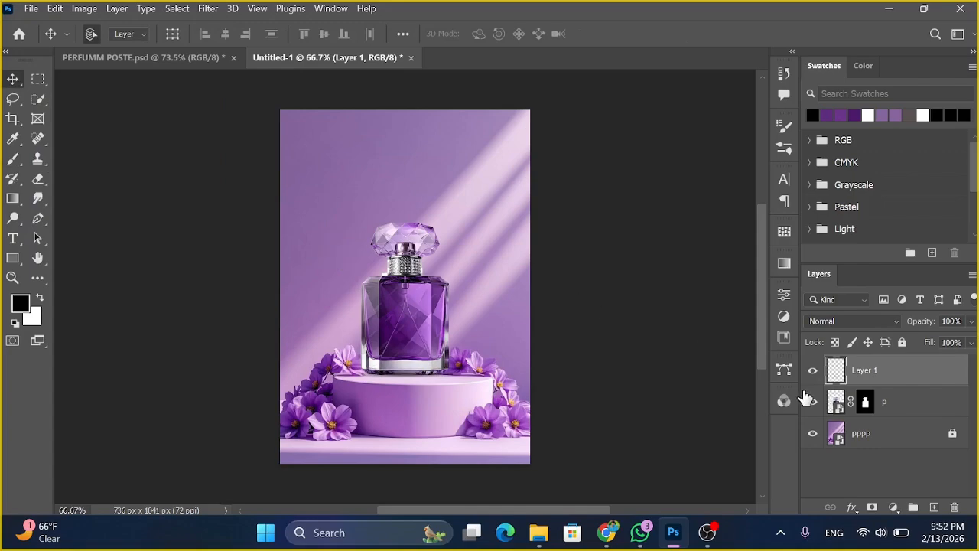
{"action": "left_click", "coordinate": [902, 343]}
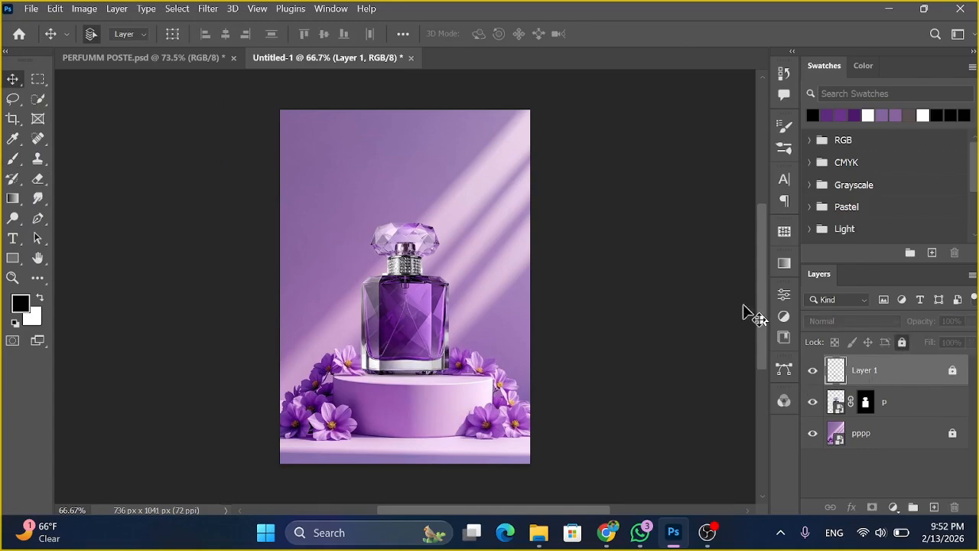
- Add the horizontal title text NOIR in white (ffffff) above the bottle
{"action": "left_click", "coordinate": [11, 241]}
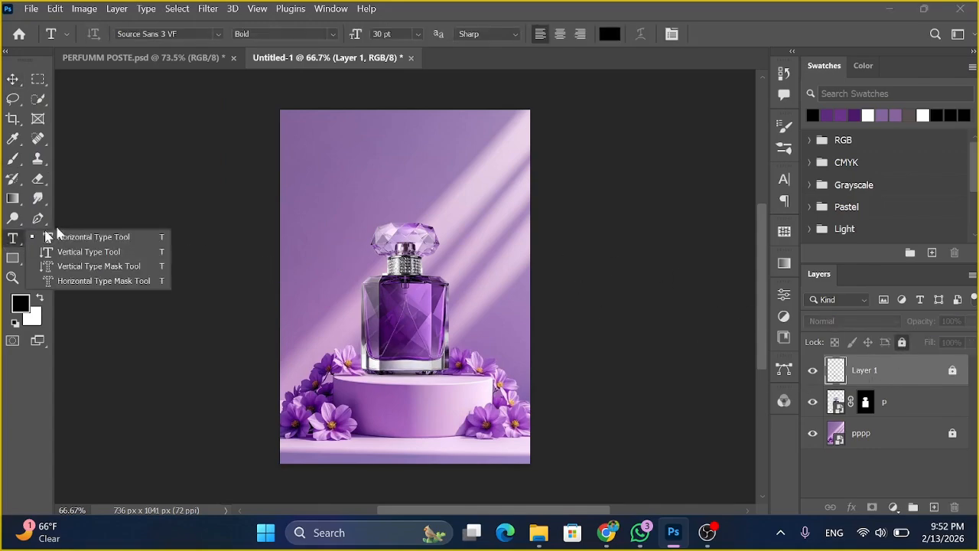
{"action": "left_click", "coordinate": [362, 144]}
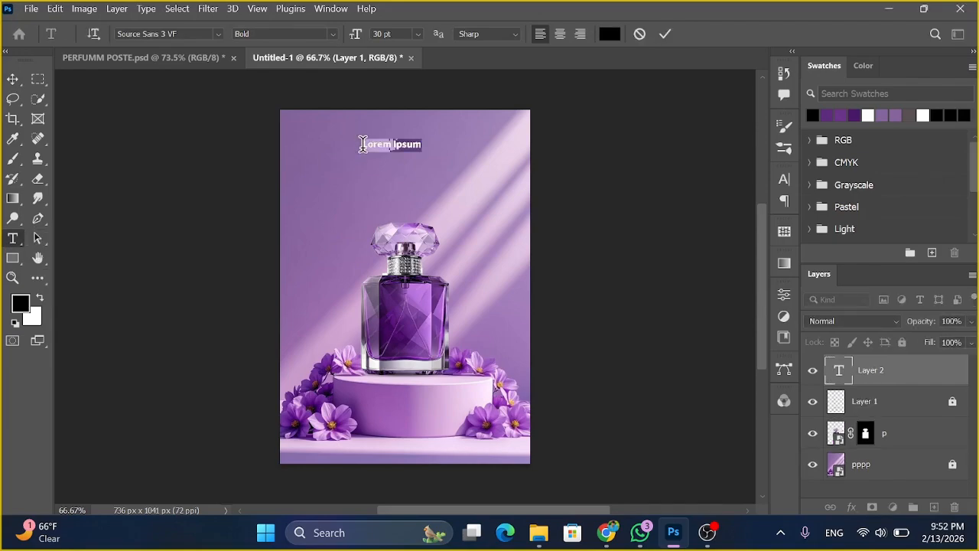
{"action": "left_click", "coordinate": [610, 34]}
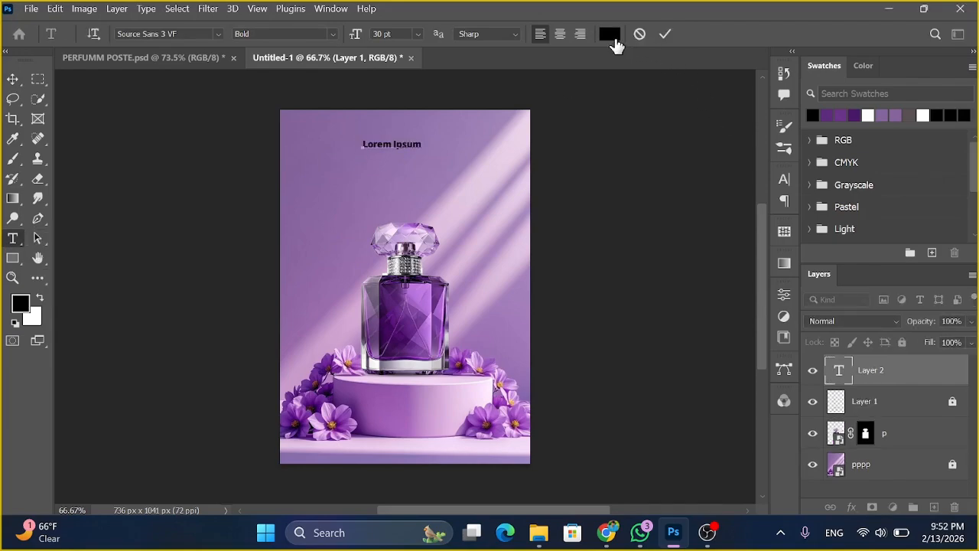
{"action": "mouse_move", "coordinate": [427, 125]}
{"action": "left_mouse_down"}
{"action": "mouse_move", "coordinate": [372, 125]}
{"action": "mouse_move", "coordinate": [310, 92]}
{"action": "mouse_move", "coordinate": [309, 64]}
{"action": "left_mouse_up"}
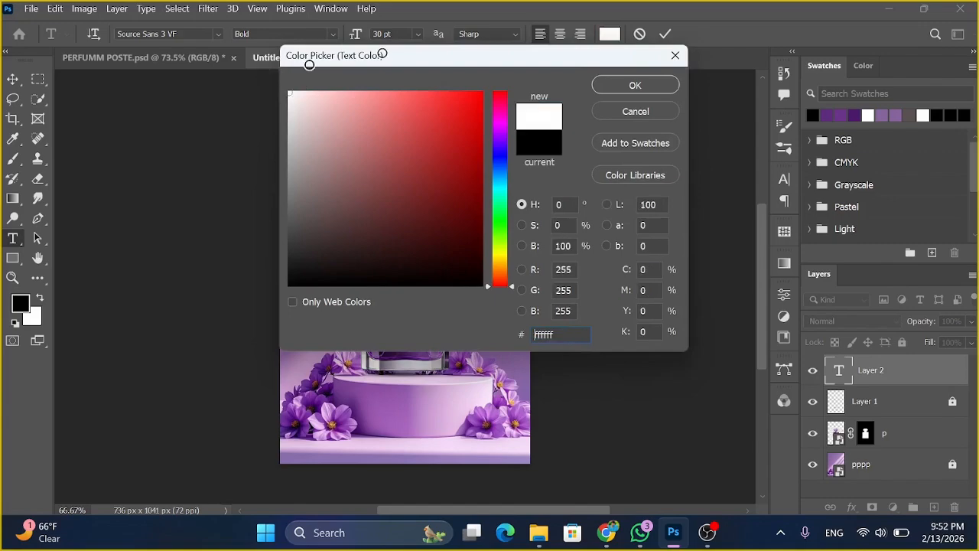
{"action": "left_click", "coordinate": [639, 83]}
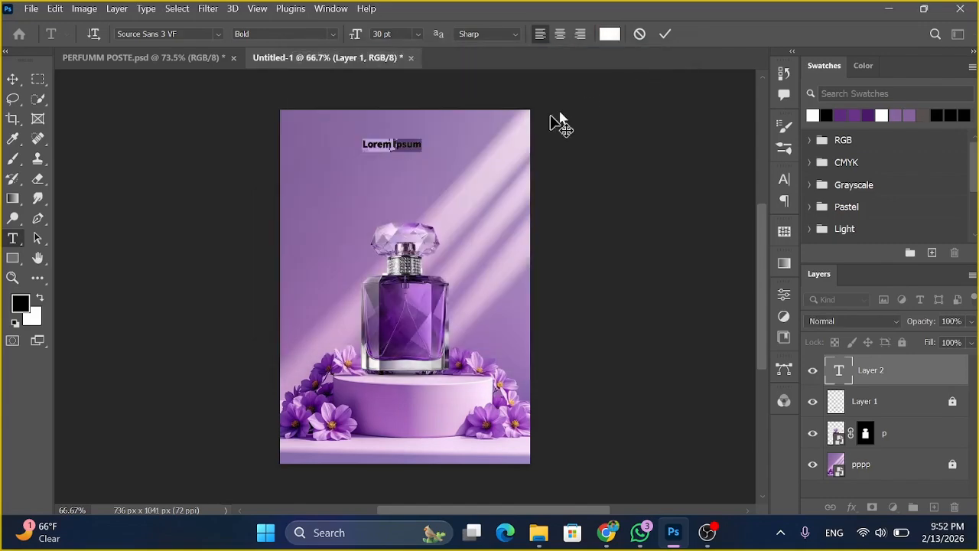
{"action": "type", "text": "N"}
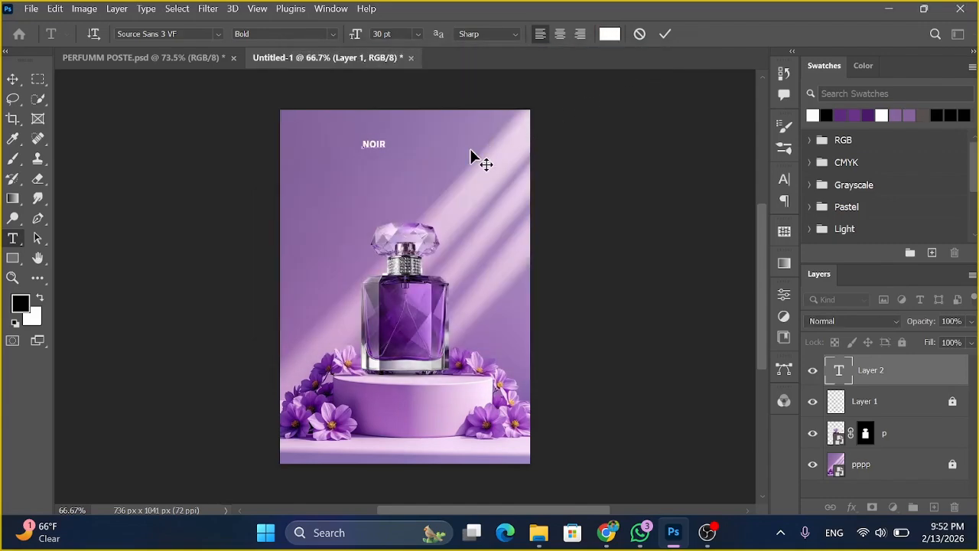
{"action": "type", "text": "OIR"}
{"action": "left_click", "coordinate": [12, 79]}
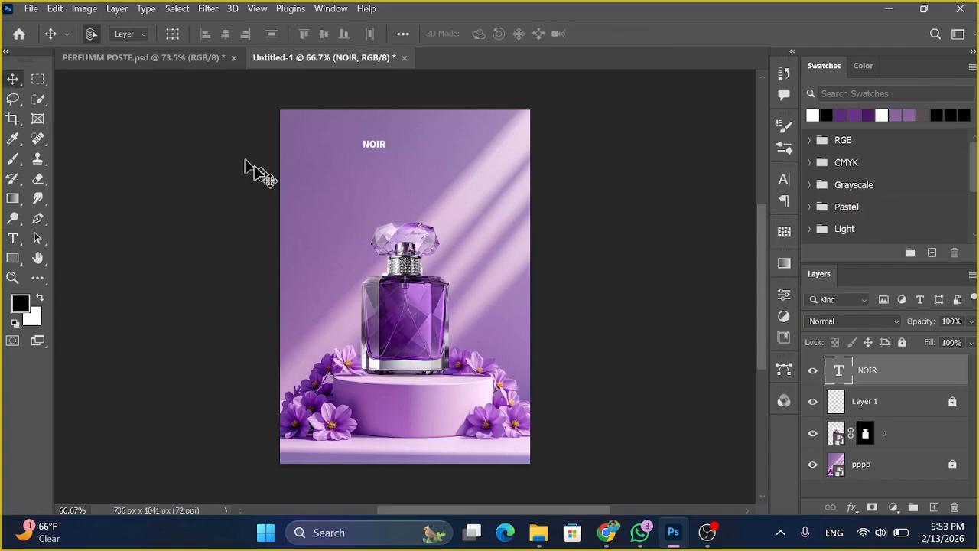
- Enlarge the NOIR title proportionally to about 271%, centre it near X 361, Y 124.5 px, and apply the transform
{"action": "key", "text": "ctrl+t"}
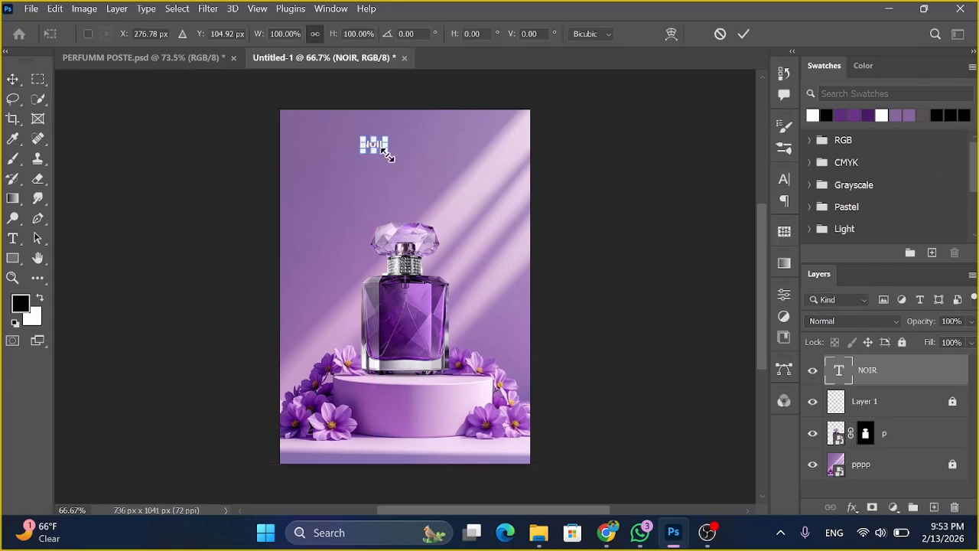
{"action": "mouse_move", "coordinate": [387, 153]}
{"action": "left_mouse_down"}
{"action": "mouse_move", "coordinate": [426, 182]}
{"action": "mouse_move", "coordinate": [404, 151]}
{"action": "left_mouse_up"}
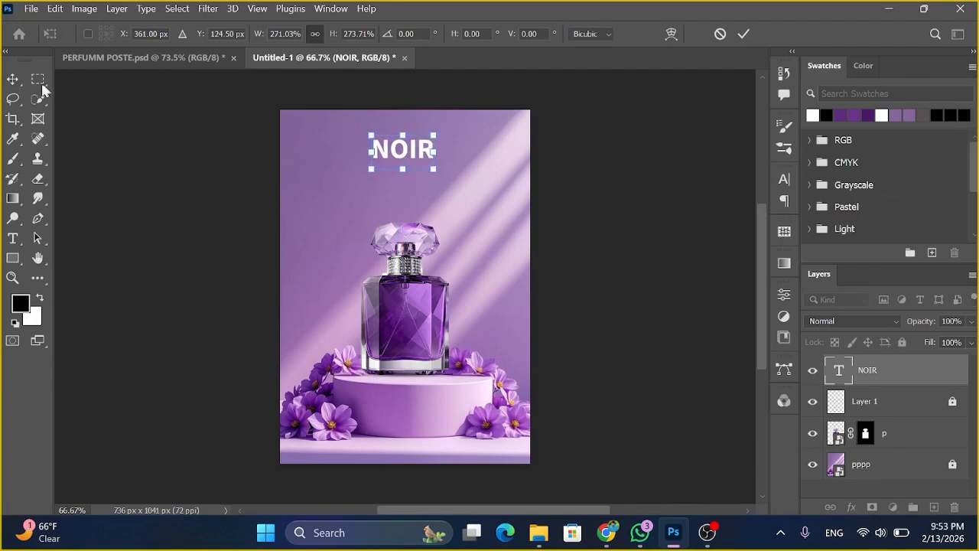
{"action": "left_click", "coordinate": [12, 79]}
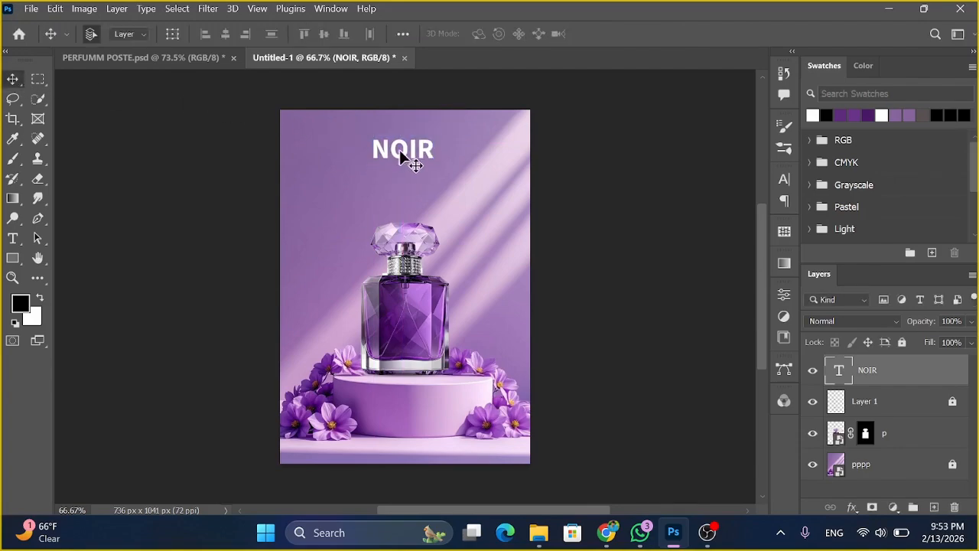
- Scale the NOIR title up by about another 117% and centre it above the bottle at X 368, Y 123.5 px
{"action": "key", "text": "z"}
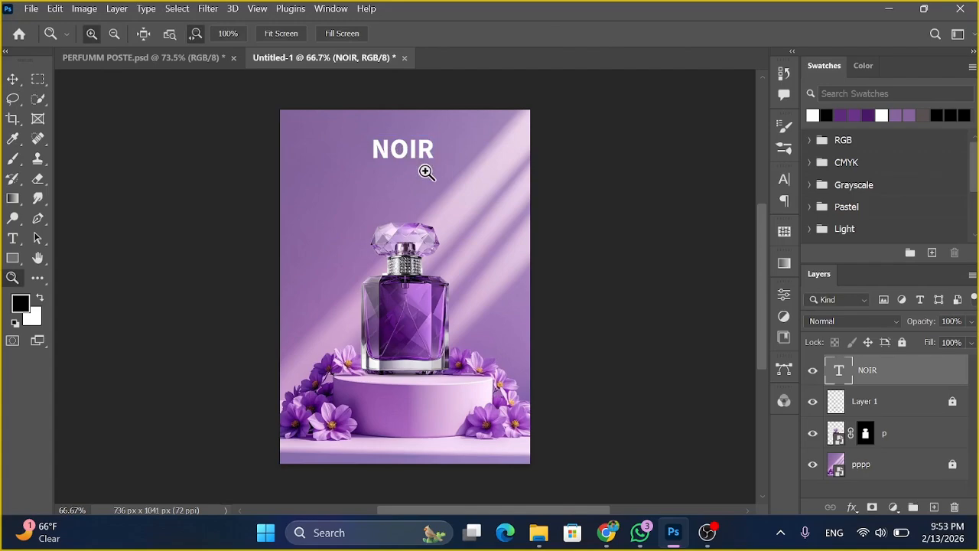
{"action": "left_click_drag", "start_coordinate": [427, 173], "coordinate": [444, 186]}
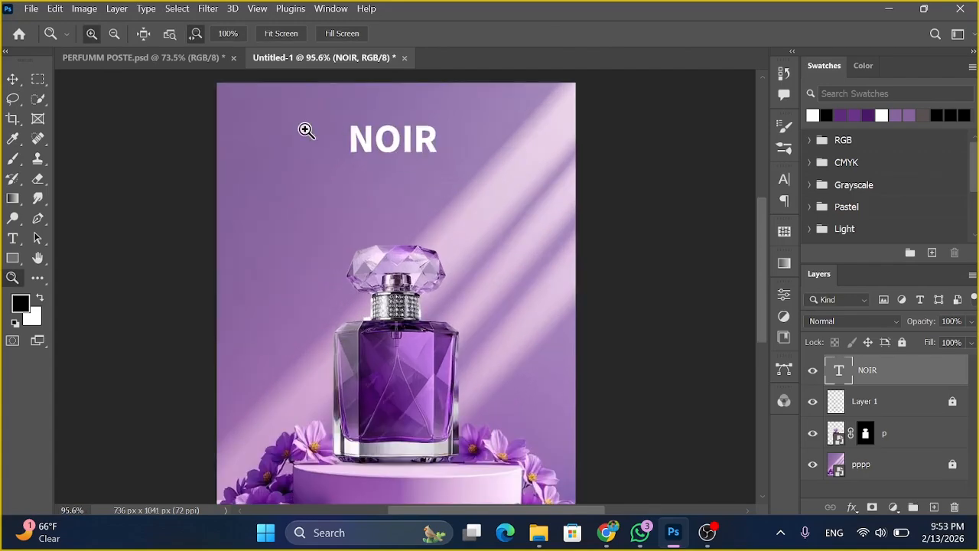
{"action": "left_click", "coordinate": [13, 79]}
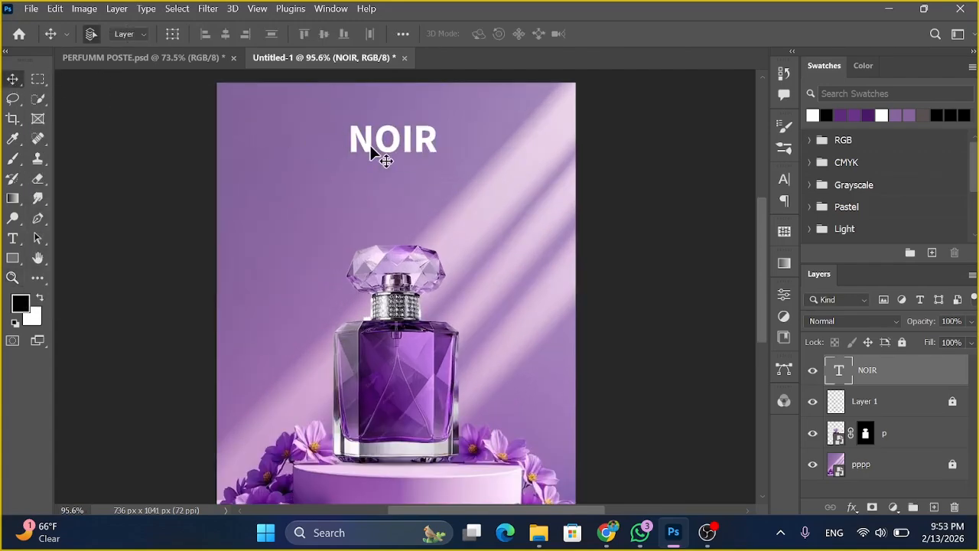
{"action": "key", "text": "ctrl+t"}
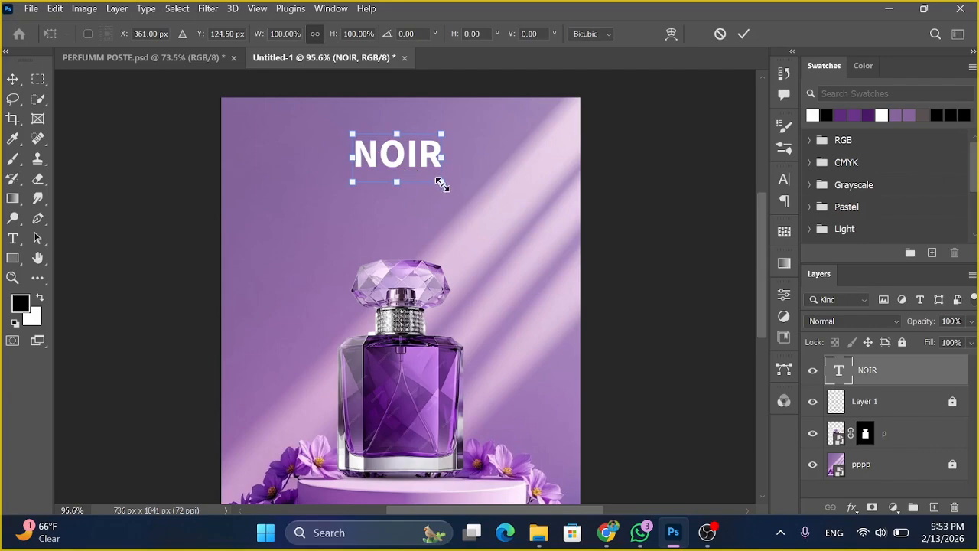
{"action": "left_click_drag", "start_coordinate": [441, 182], "coordinate": [457, 192]}
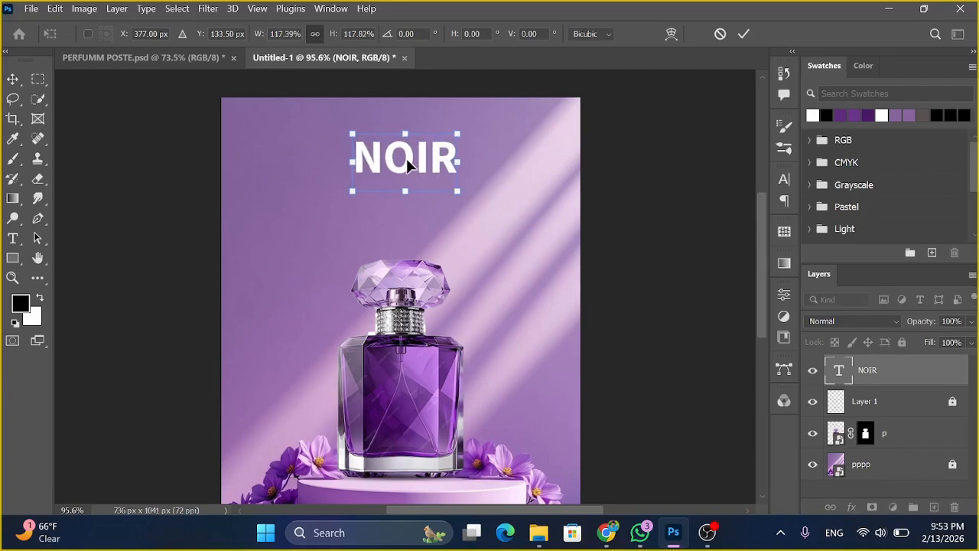
{"action": "left_click_drag", "start_coordinate": [406, 158], "coordinate": [403, 153]}
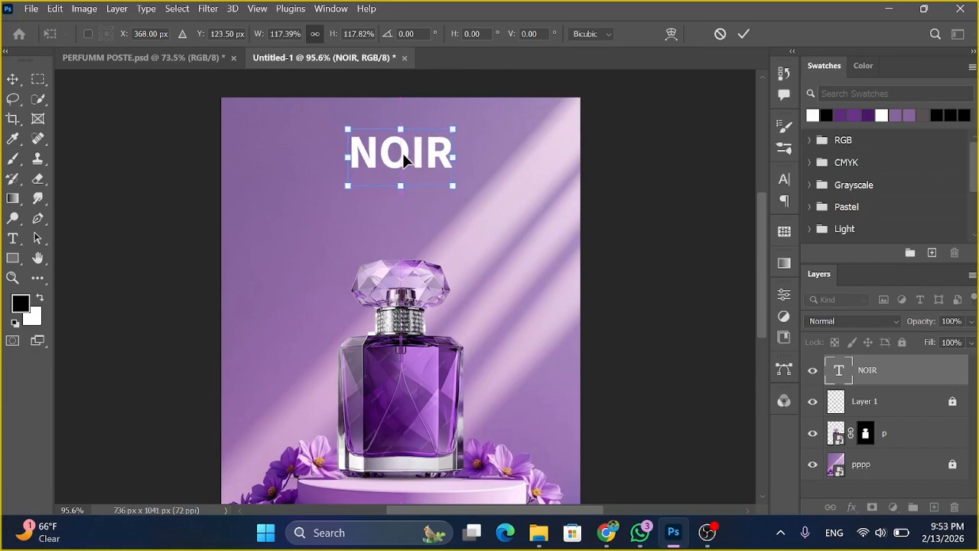
{"action": "left_click", "coordinate": [12, 82]}
- Add an Outer Glow effect to the NOIR title layer and set the glow colour to white (ffffff)
{"action": "left_click", "coordinate": [851, 508]}
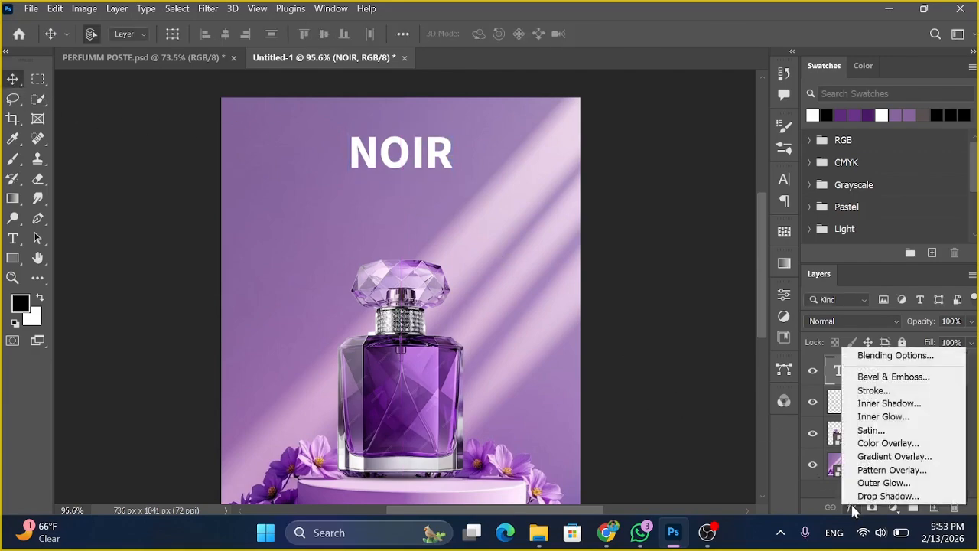
{"action": "left_click", "coordinate": [881, 358]}
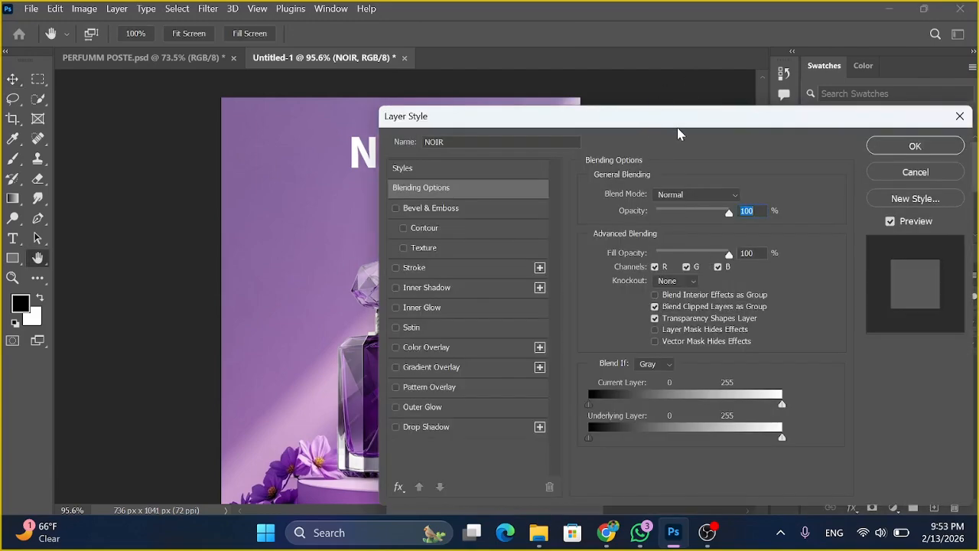
{"action": "left_click_drag", "start_coordinate": [692, 120], "coordinate": [724, 83]}
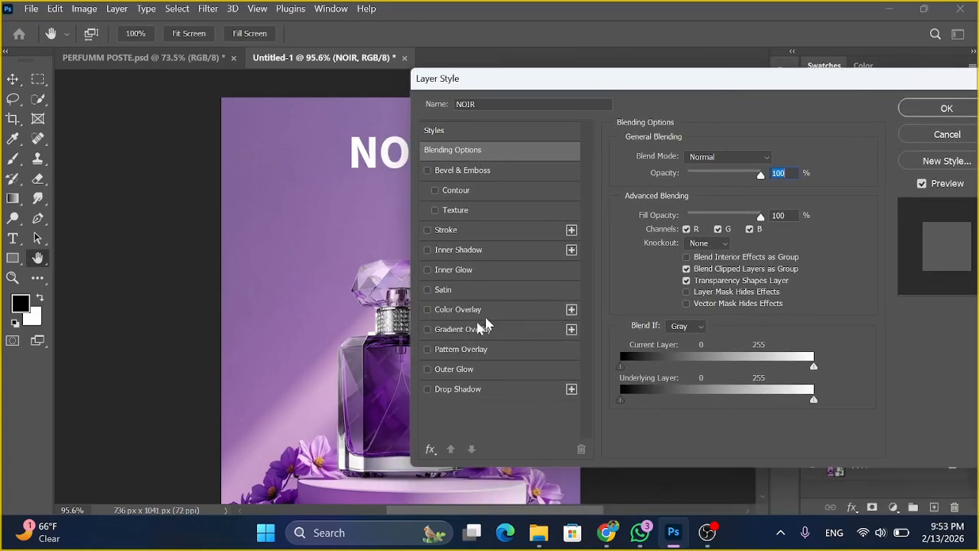
{"action": "left_click", "coordinate": [479, 370]}
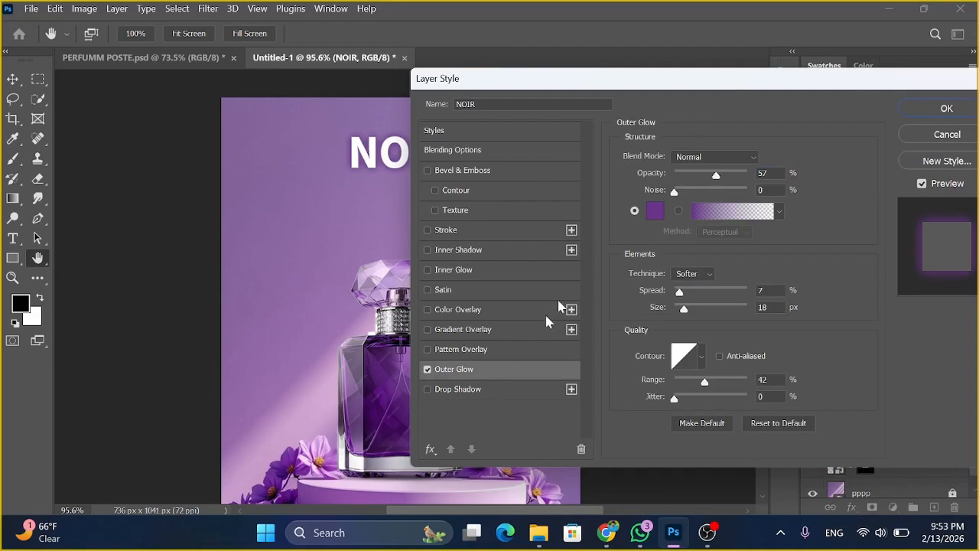
{"action": "left_click", "coordinate": [656, 213]}
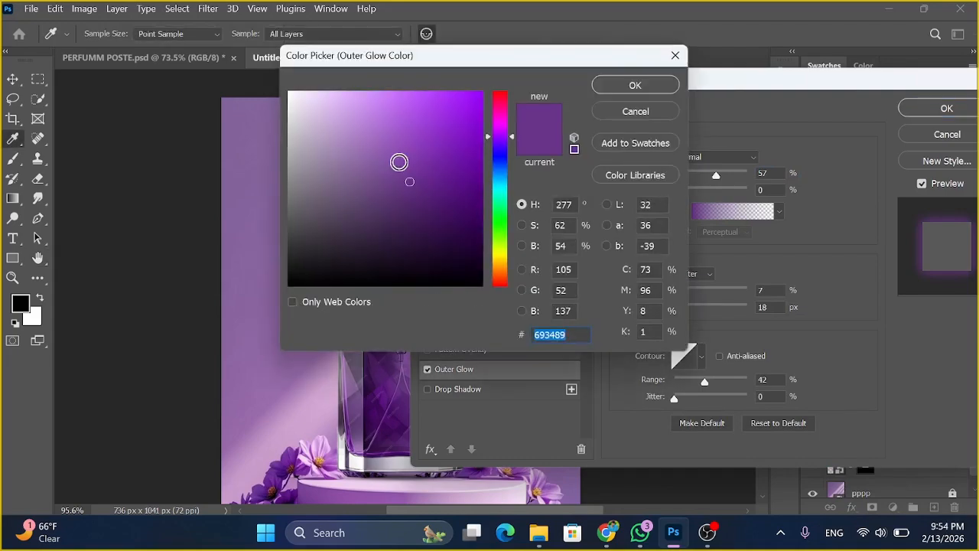
{"action": "mouse_move", "coordinate": [400, 161]}
{"action": "left_mouse_down"}
{"action": "mouse_move", "coordinate": [308, 104]}
{"action": "mouse_move", "coordinate": [273, 40]}
{"action": "left_mouse_up"}
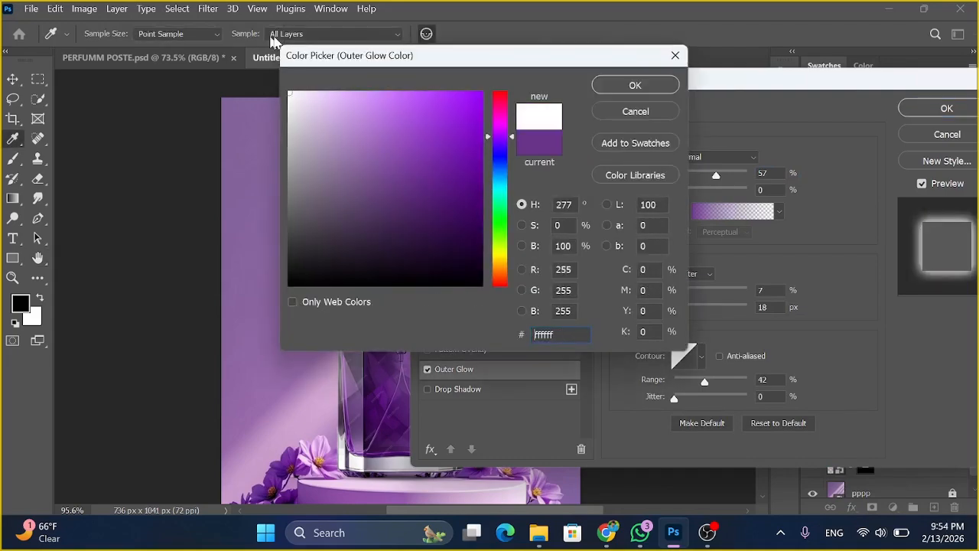
{"action": "left_click", "coordinate": [608, 92]}
{"action": "left_click_drag", "start_coordinate": [626, 95], "coordinate": [694, 98]}
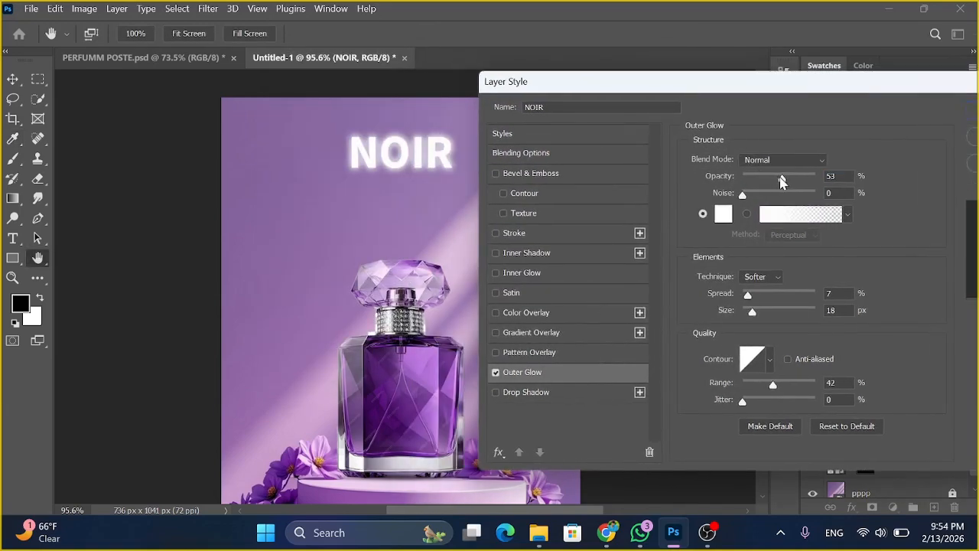
- Set the title's outer glow to Screen blending, 53% opacity, 21 px size and 52% range, and apply the layer style
{"action": "mouse_move", "coordinate": [782, 177]}
{"action": "left_mouse_down"}
{"action": "mouse_move", "coordinate": [770, 176]}
{"action": "mouse_move", "coordinate": [787, 177]}
{"action": "left_mouse_up"}
{"action": "left_click", "coordinate": [787, 162]}
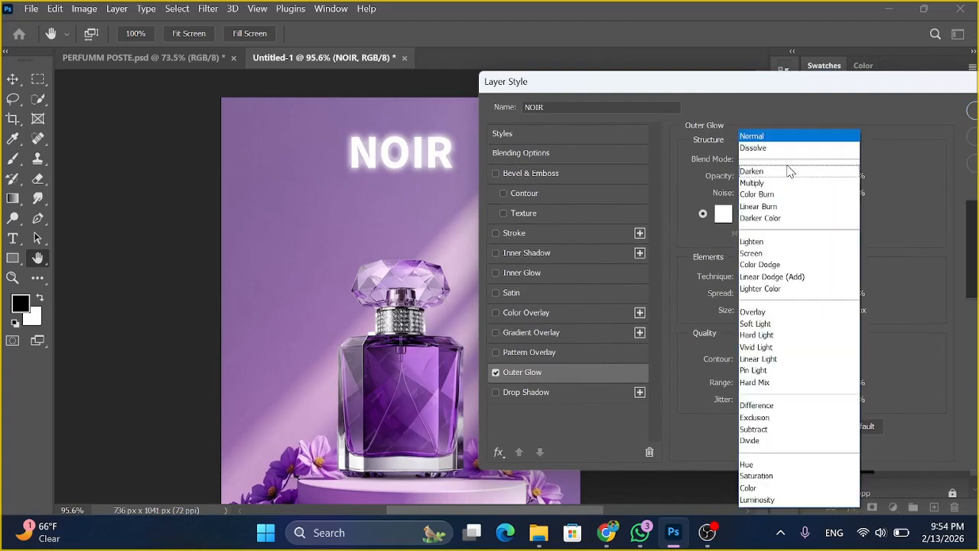
{"action": "left_click", "coordinate": [768, 254]}
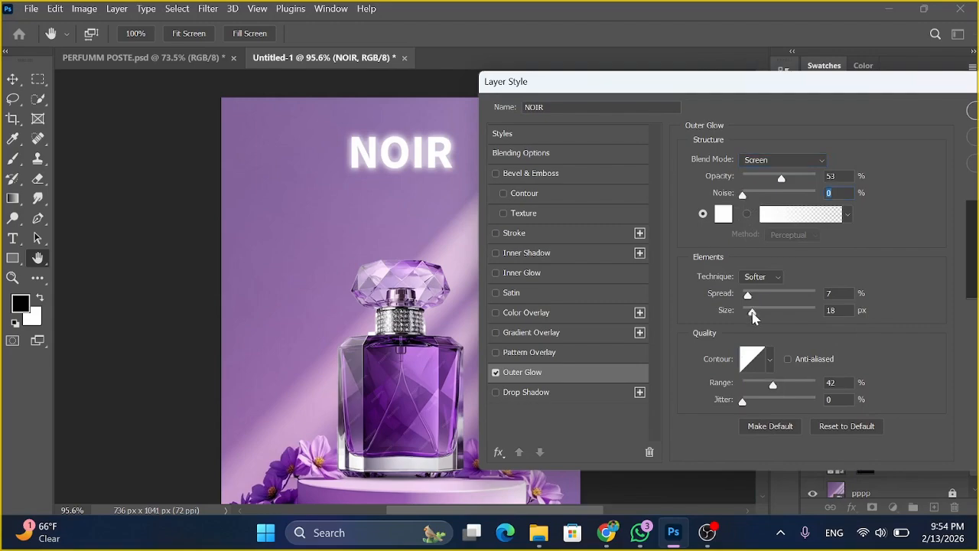
{"action": "left_click_drag", "start_coordinate": [754, 317], "coordinate": [754, 316]}
{"action": "mouse_move", "coordinate": [774, 390]}
{"action": "left_mouse_down"}
{"action": "mouse_move", "coordinate": [756, 391]}
{"action": "mouse_move", "coordinate": [782, 390]}
{"action": "left_mouse_up"}
{"action": "left_click_drag", "start_coordinate": [838, 90], "coordinate": [769, 96]}
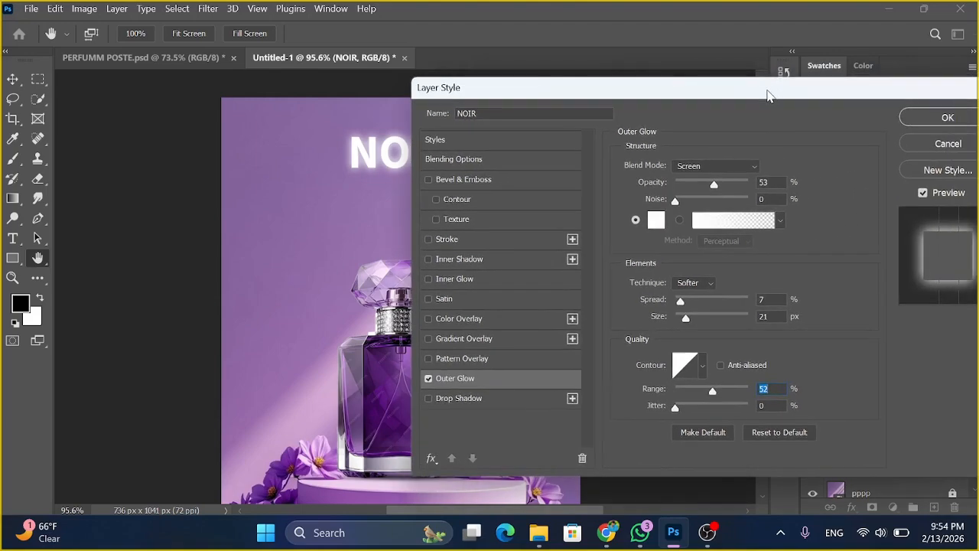
{"action": "left_click", "coordinate": [944, 117]}
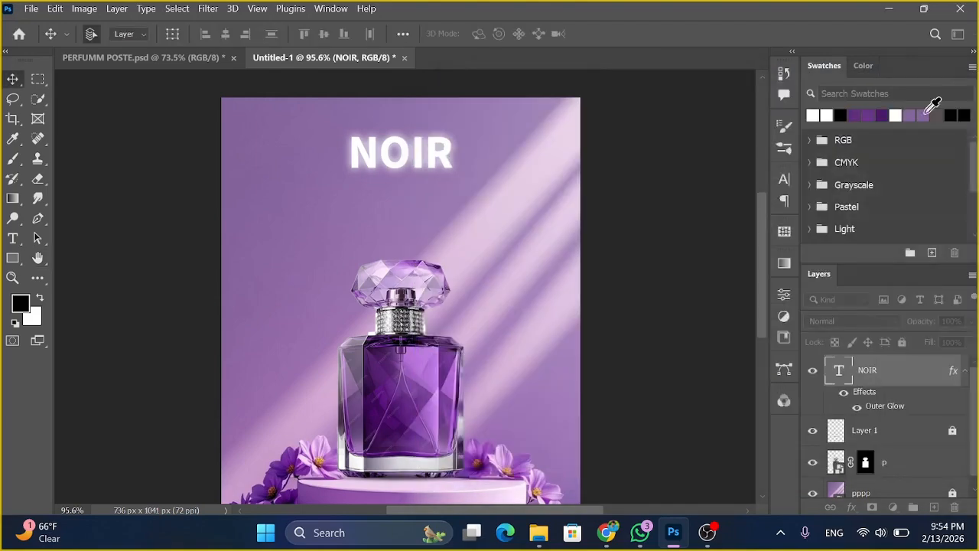
- Add the white text Orchidee at 30 pt on its own layer just below the NOIR title
{"action": "key", "text": "t"}
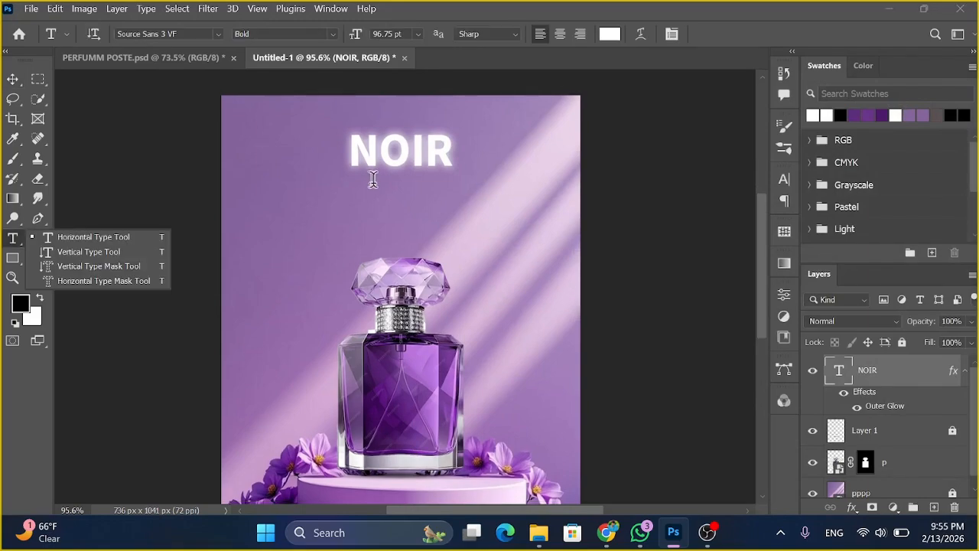
{"action": "left_click", "coordinate": [405, 189]}
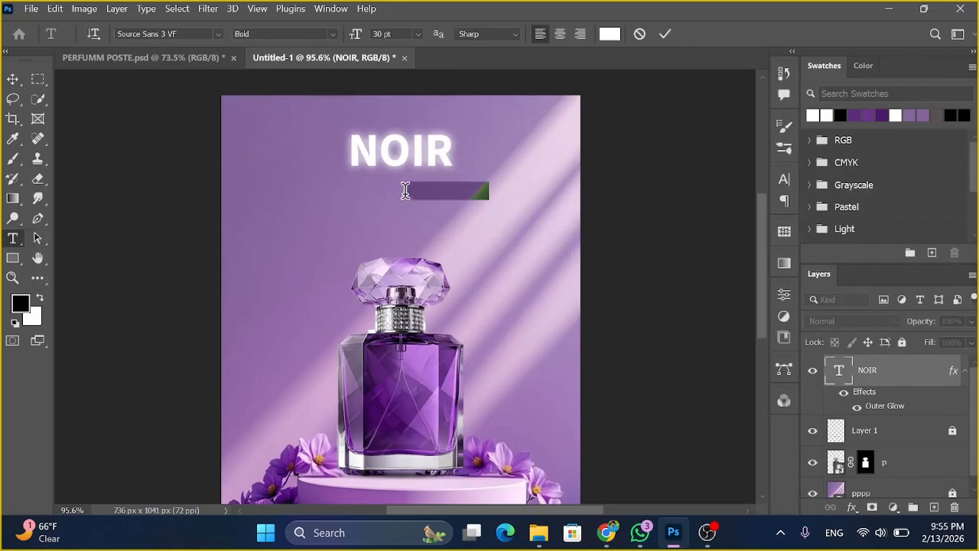
{"action": "type", "text": "p"}
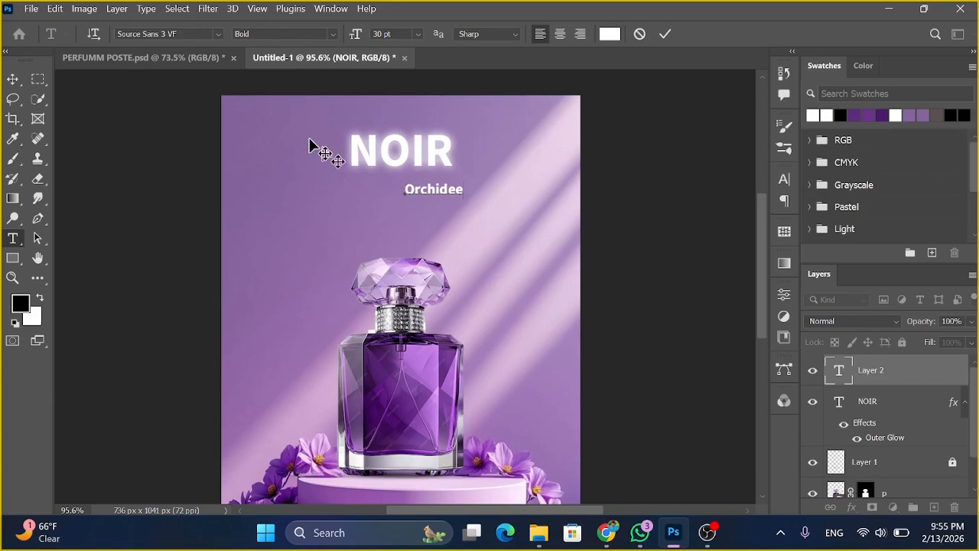
{"action": "left_click", "coordinate": [14, 80]}
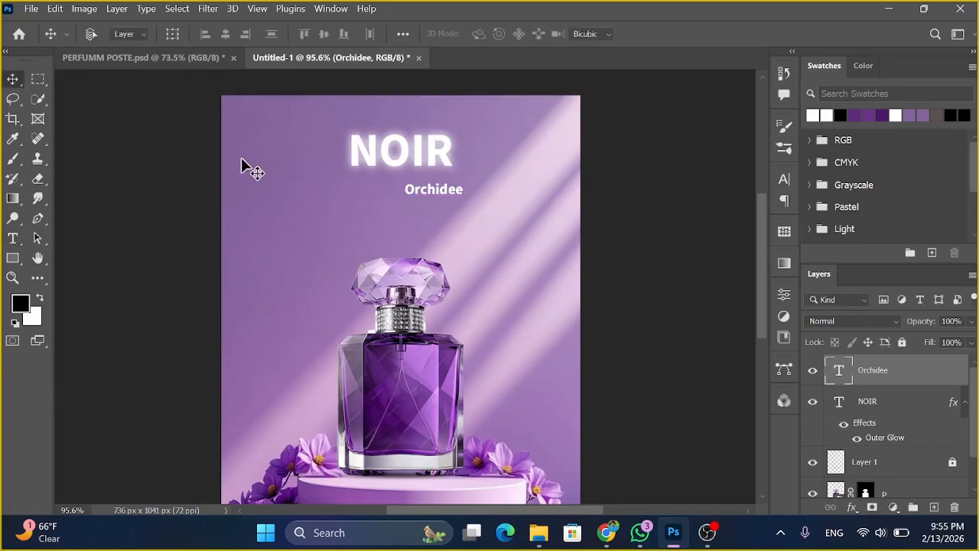
- Change the font of the Orchidee text to Andeglei Regular
{"action": "key", "text": "ctrl+t"}
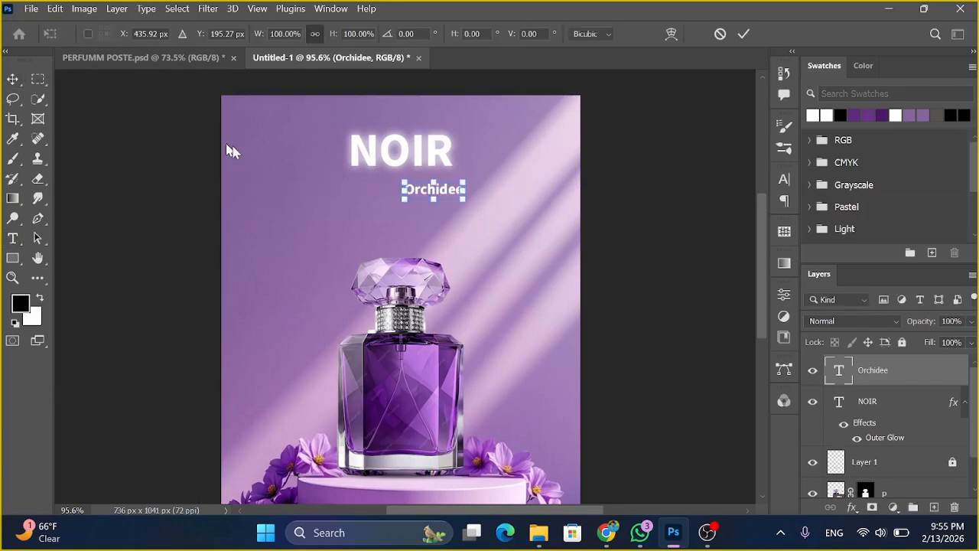
{"action": "left_click", "coordinate": [13, 238]}
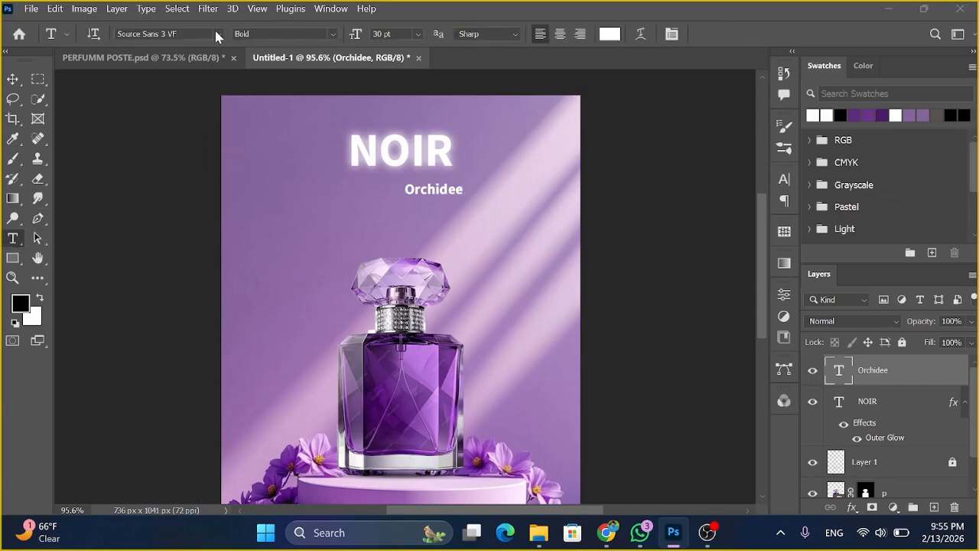
{"action": "left_click", "coordinate": [218, 33]}
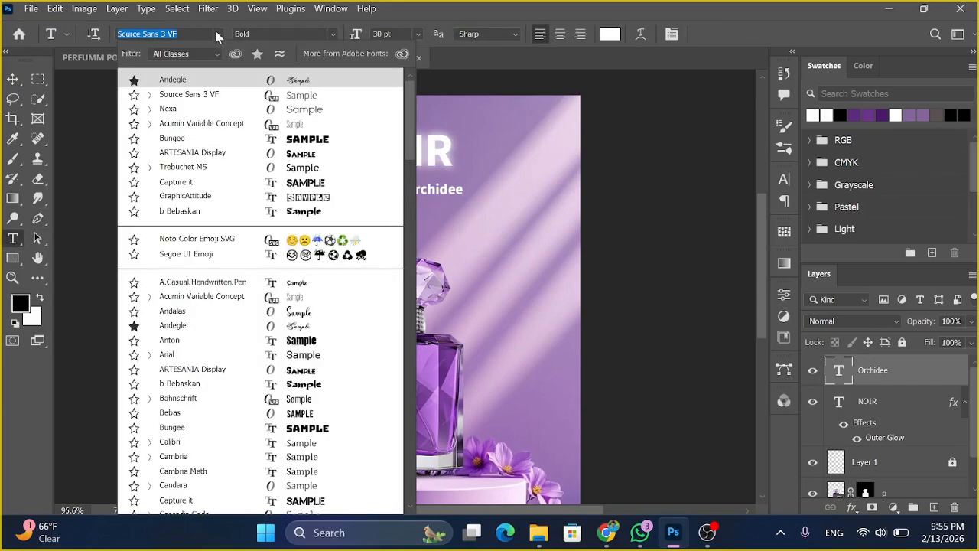
{"action": "left_click", "coordinate": [218, 79]}
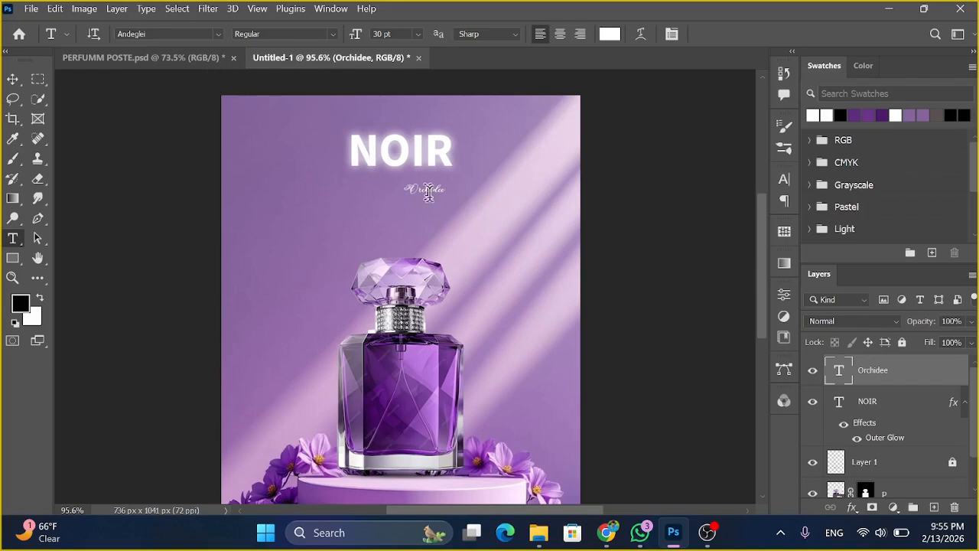
- Scale the Orchidee script text proportionally to about 249%
{"action": "left_click", "coordinate": [12, 80]}
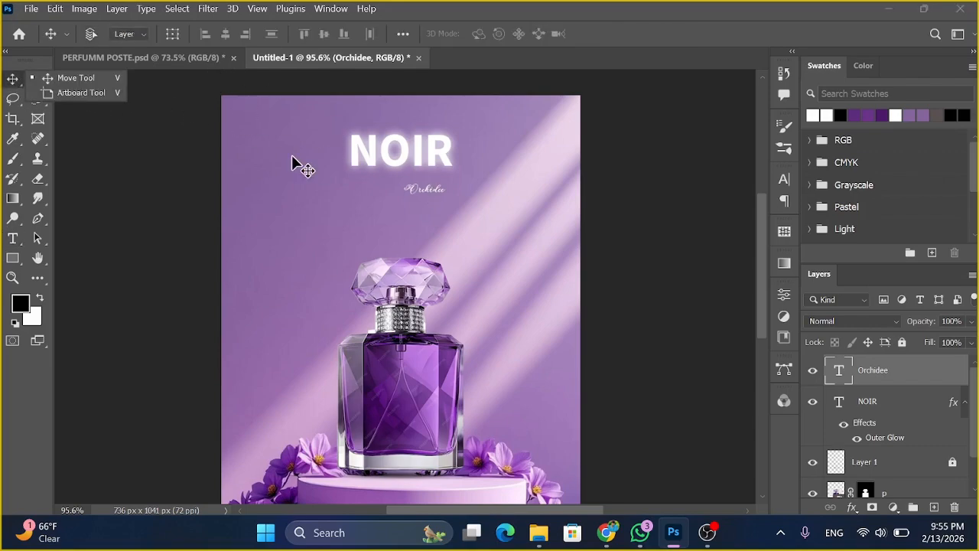
{"action": "key", "text": "ctrl"}
{"action": "key", "text": "ctrl+t"}
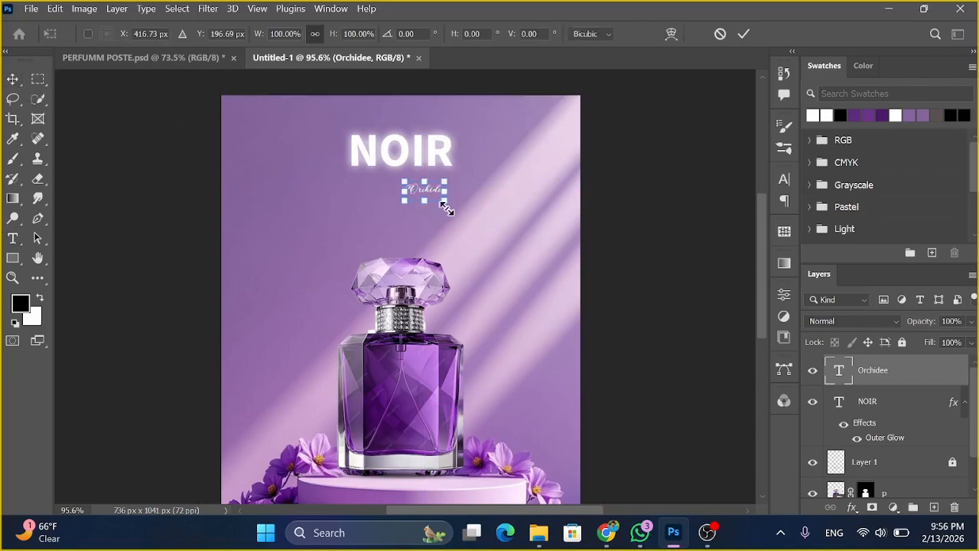
{"action": "left_click_drag", "start_coordinate": [449, 202], "coordinate": [479, 219]}
- Nudge the Orchidee text up and slightly left to about X 428, Y 182 px so it overlaps NOIR's lower edge, and apply the transform
{"action": "key", "text": "Up"}
{"action": "key", "text": "Up"}
{"action": "key", "text": "Up"}
{"action": "key", "text": "Up"}
{"action": "key", "text": "Up"}
{"action": "key", "text": "Up"}
{"action": "key", "text": "Up"}
{"action": "key", "text": "Up"}
{"action": "key", "text": "Up"}
{"action": "key", "text": "Up"}
{"action": "key", "text": "Up"}
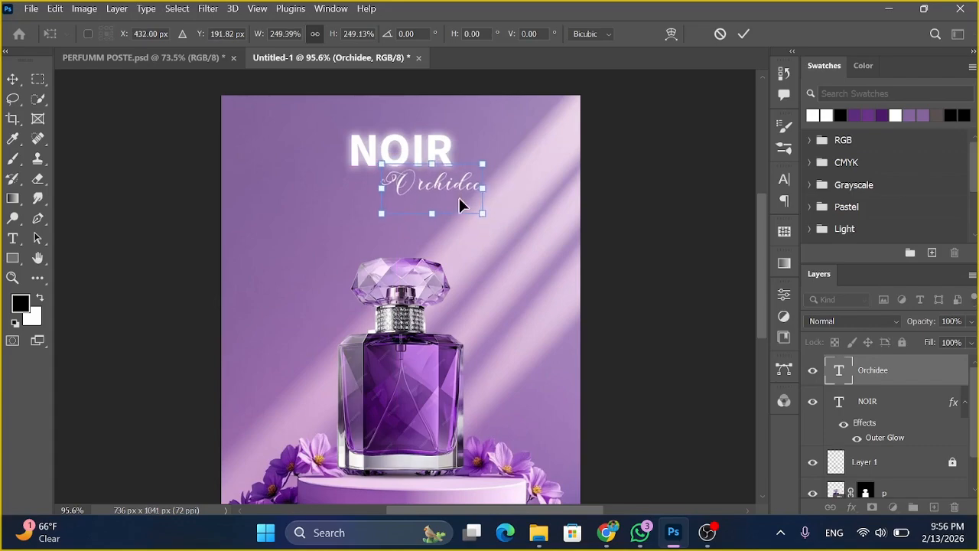
{"action": "key", "text": "Up"}
{"action": "key", "text": "Up"}
{"action": "key", "text": "Left"}
{"action": "key", "text": "Left"}
{"action": "key", "text": "Left"}
{"action": "key", "text": "Left"}
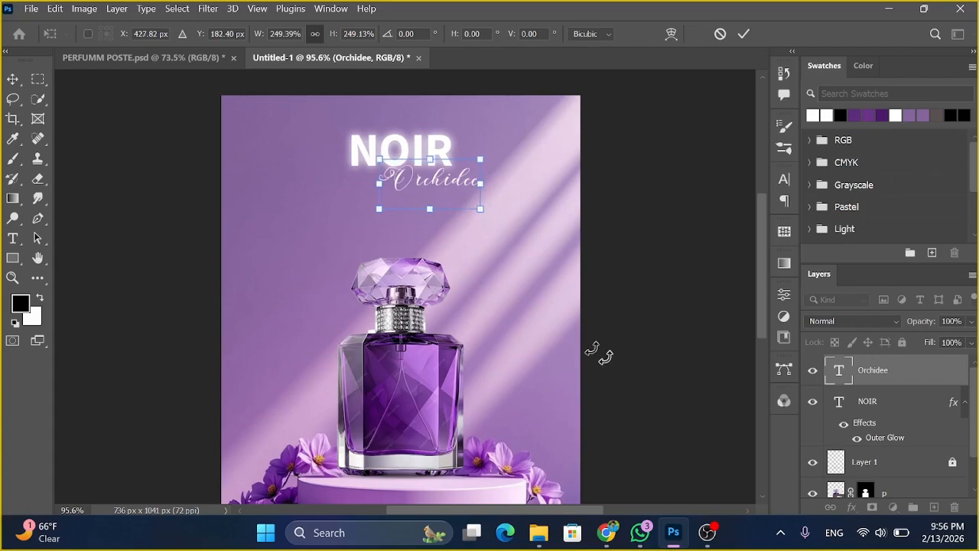
{"action": "key", "text": "Return"}
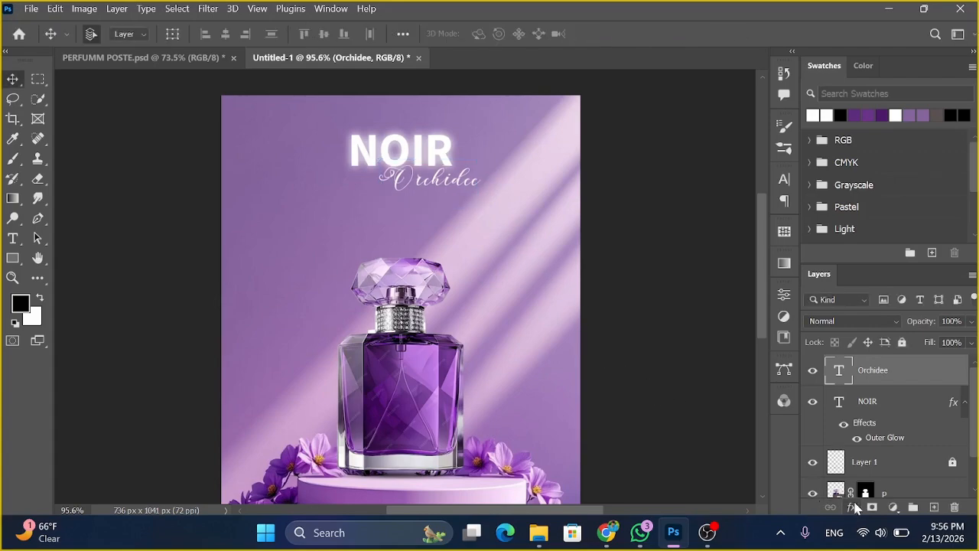
- Add a stroke to the Orchidee text layer with size 3 px and opacity 28%
{"action": "left_click", "coordinate": [852, 508]}
{"action": "left_click", "coordinate": [881, 354]}
{"action": "left_click_drag", "start_coordinate": [597, 93], "coordinate": [657, 93]}
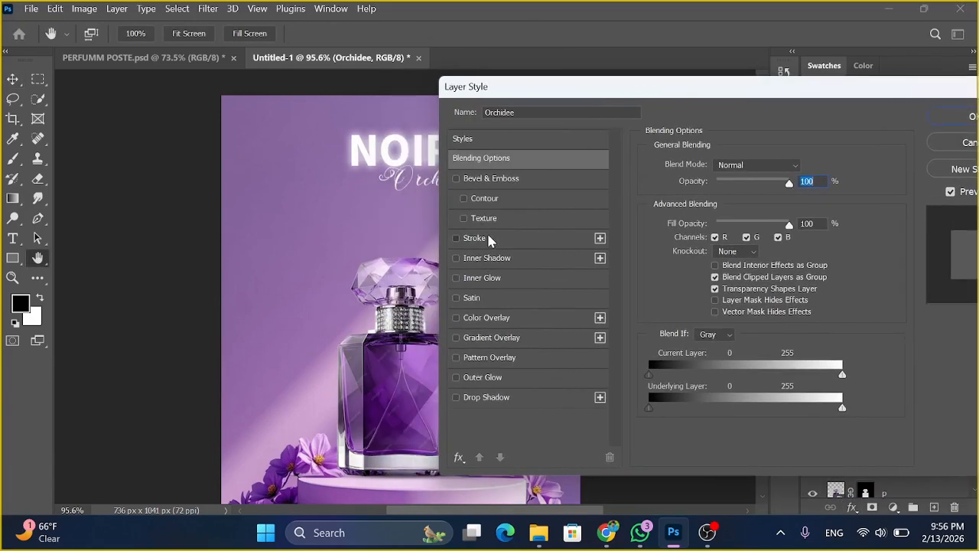
{"action": "left_click", "coordinate": [488, 238]}
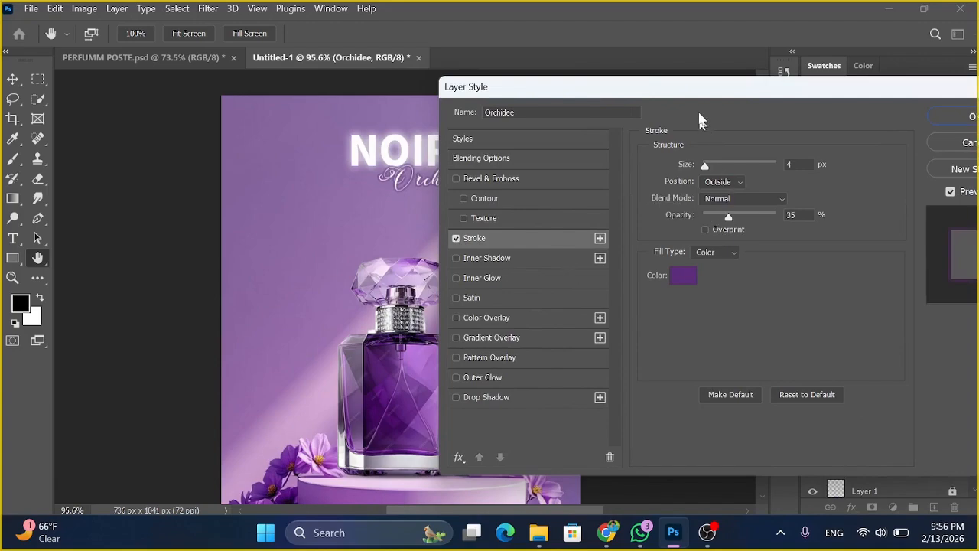
{"action": "left_click_drag", "start_coordinate": [696, 94], "coordinate": [754, 98]}
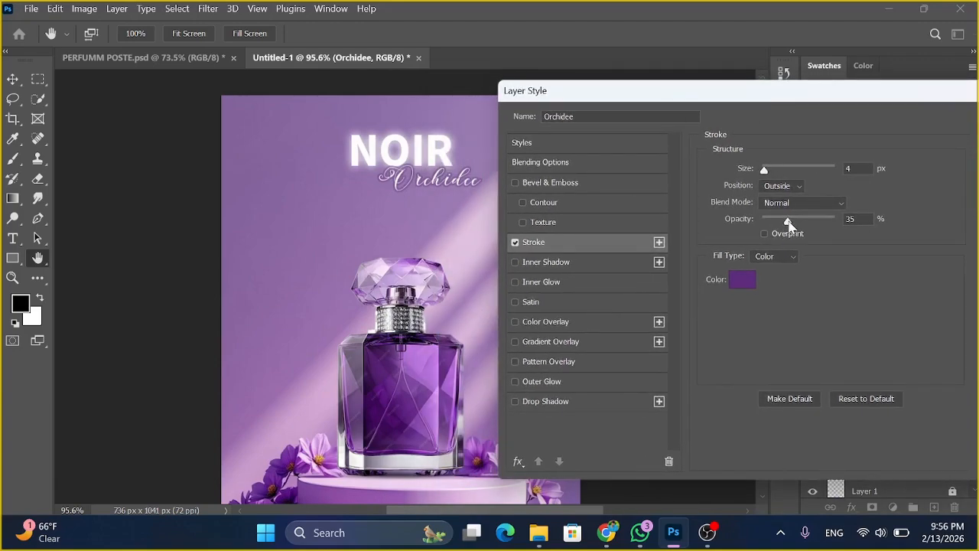
{"action": "left_click_drag", "start_coordinate": [789, 224], "coordinate": [782, 227]}
{"action": "left_click", "coordinate": [856, 169]}
{"action": "key", "text": "Down"}
- Set the Orchidee stroke colour to purple 963e9c and keep the stroke size at 3 px
{"action": "left_click", "coordinate": [739, 280]}
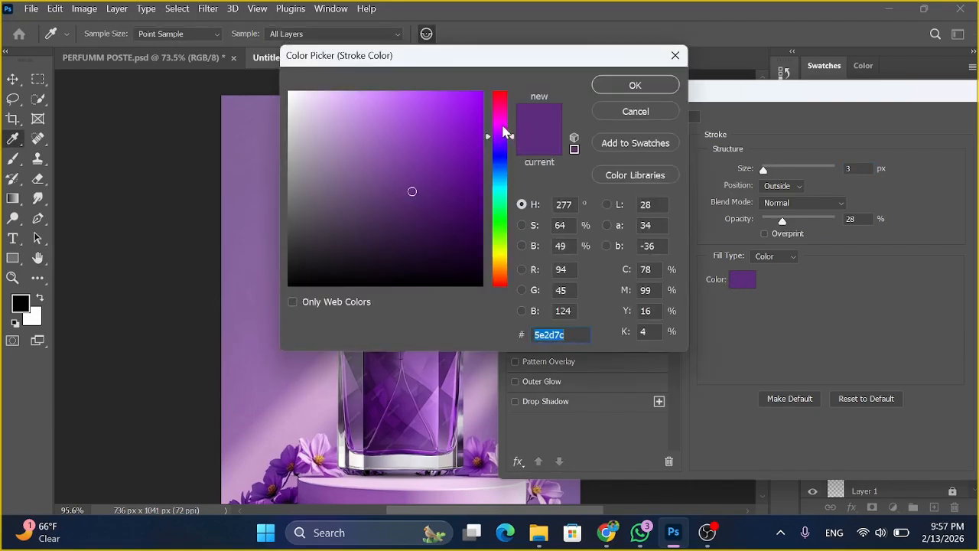
{"action": "left_click_drag", "start_coordinate": [503, 132], "coordinate": [502, 124]}
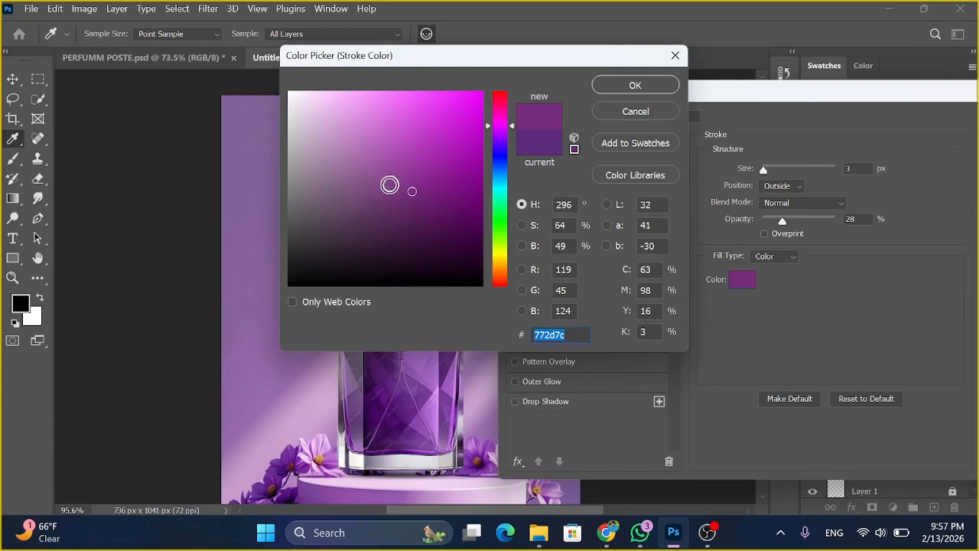
{"action": "left_click_drag", "start_coordinate": [390, 184], "coordinate": [406, 167]}
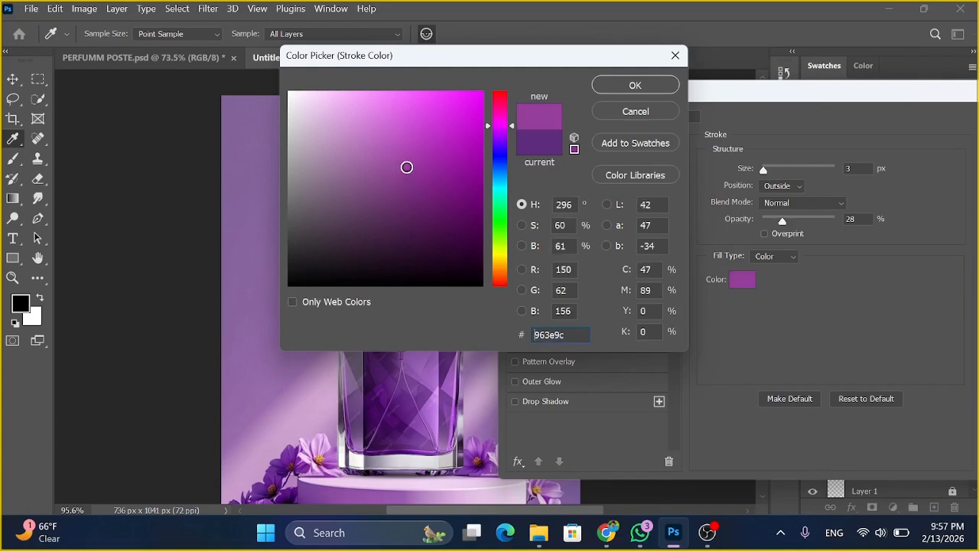
{"action": "left_click", "coordinate": [654, 87]}
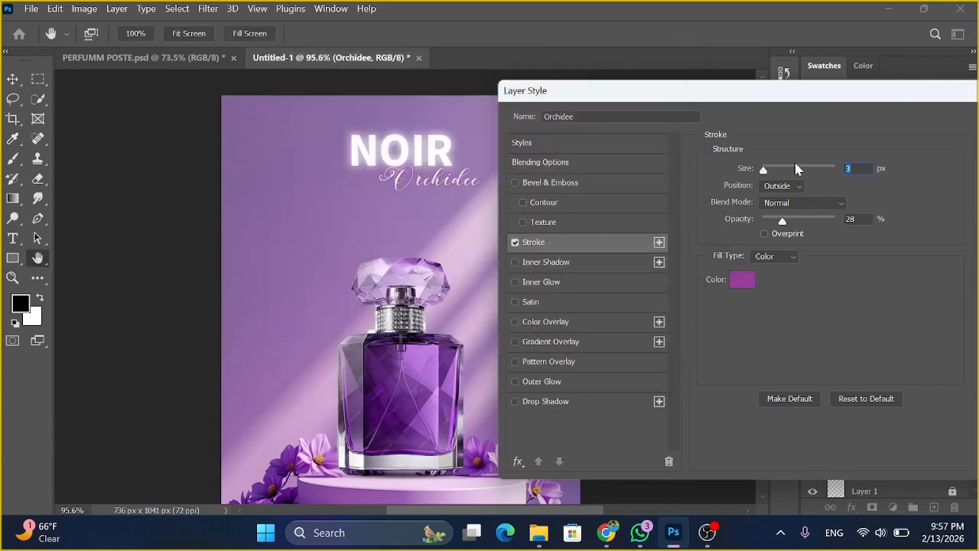
{"action": "key", "text": "Up"}
{"action": "key", "text": "Down"}
{"action": "left_click_drag", "start_coordinate": [845, 103], "coordinate": [833, 103]}
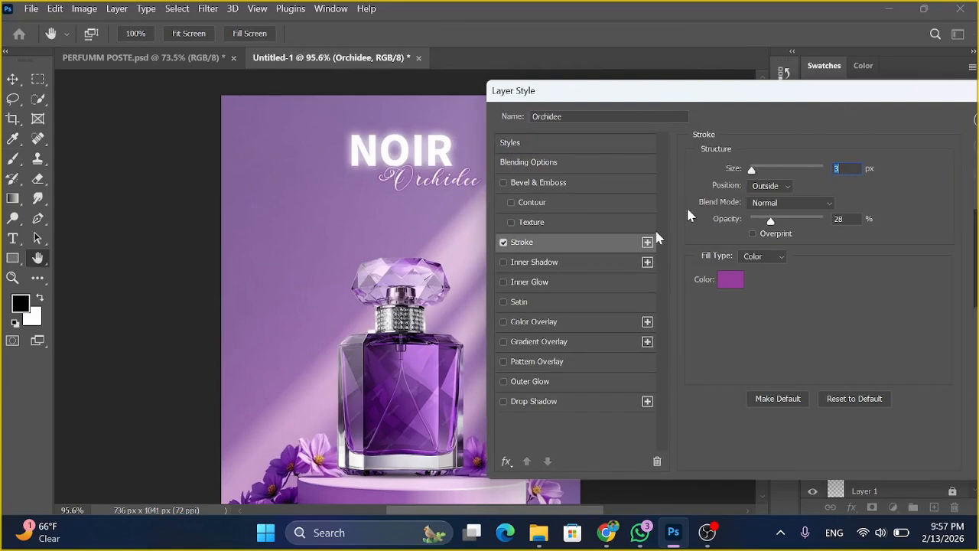
- Enable an outer glow on the Orchidee text and set its colour to purple a93fb5
{"action": "left_click", "coordinate": [533, 383]}
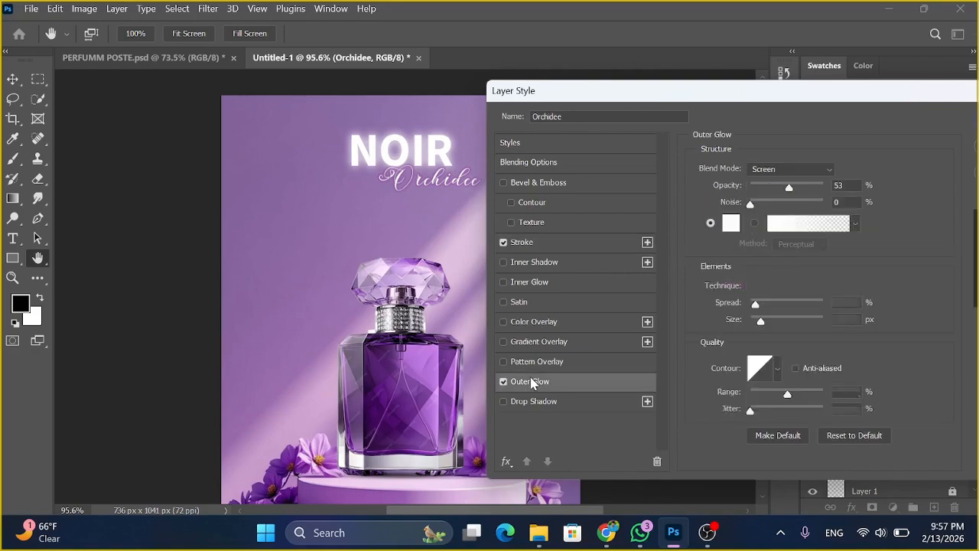
{"action": "left_click", "coordinate": [732, 223]}
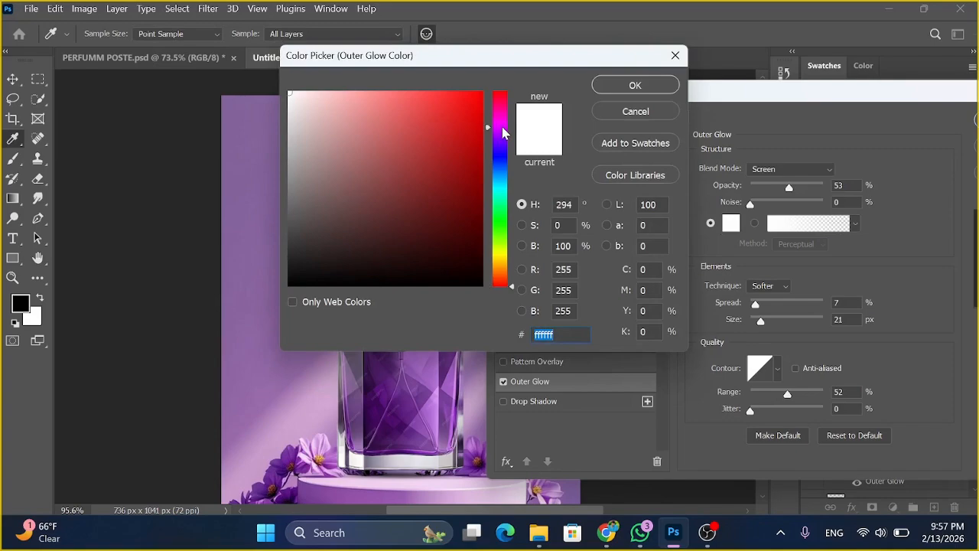
{"action": "left_click", "coordinate": [503, 128]}
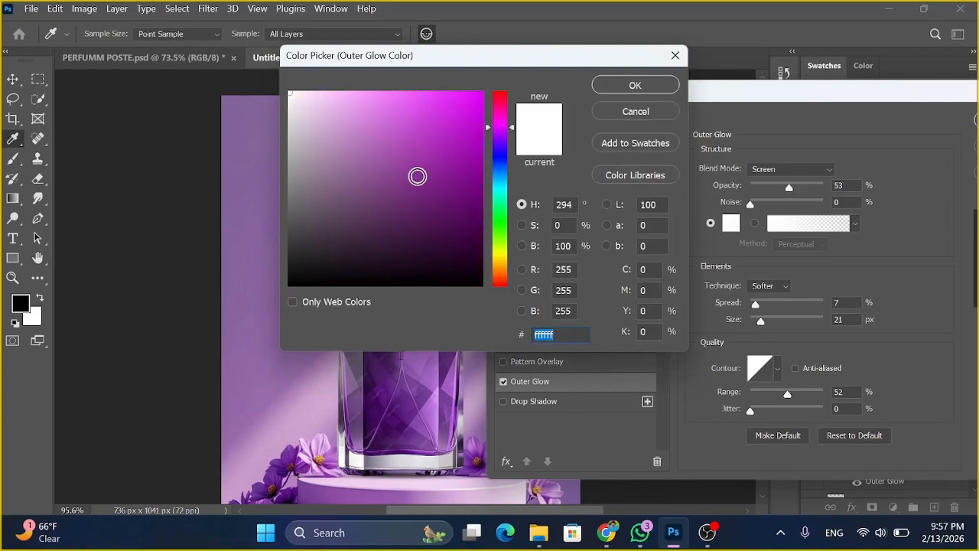
{"action": "left_click", "coordinate": [417, 175]}
{"action": "left_click", "coordinate": [415, 148]}
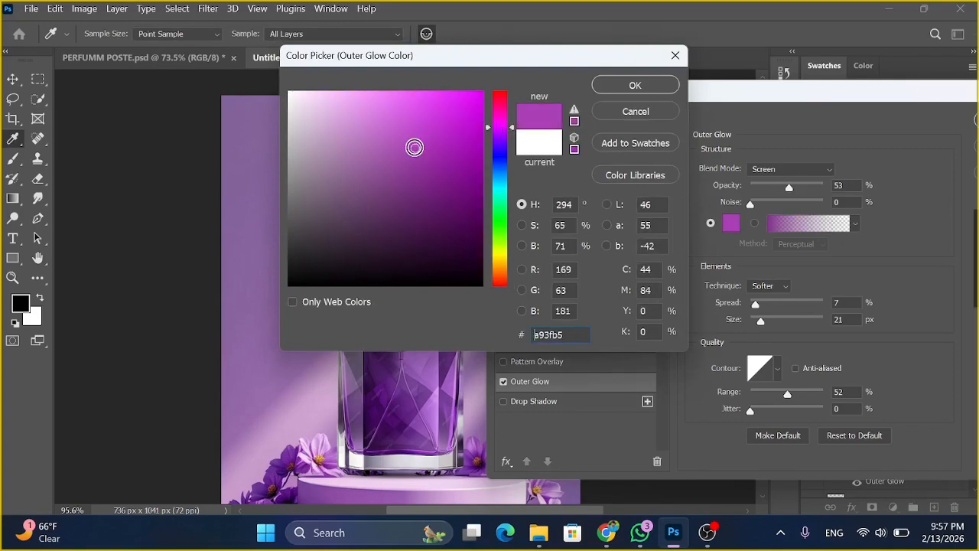
{"action": "left_click", "coordinate": [611, 89]}
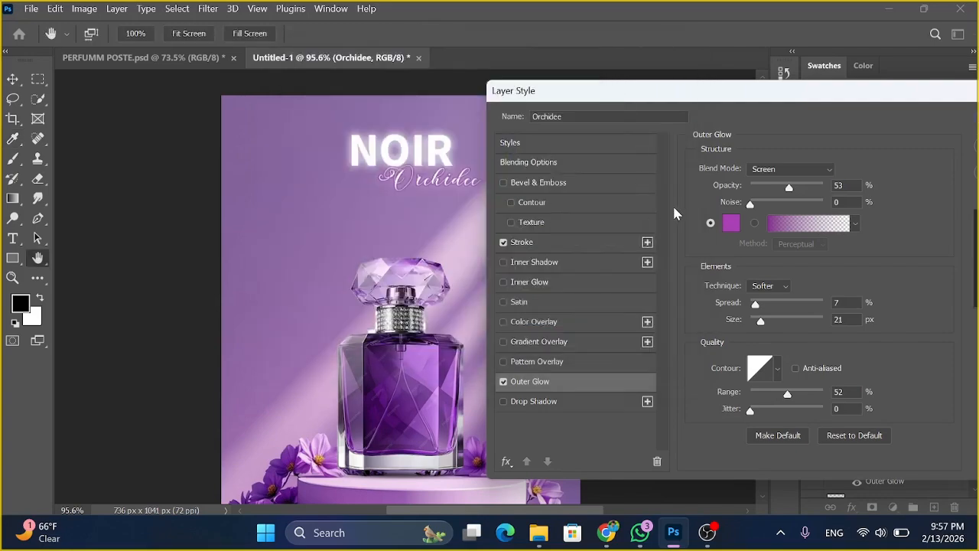
- Set the Orchidee outer glow to 59% opacity and 4% spread, and apply the layer style
{"action": "mouse_move", "coordinate": [755, 304]}
{"action": "left_mouse_down"}
{"action": "mouse_move", "coordinate": [771, 305]}
{"action": "mouse_move", "coordinate": [758, 313]}
{"action": "left_mouse_up"}
{"action": "left_click_drag", "start_coordinate": [729, 103], "coordinate": [644, 98]}
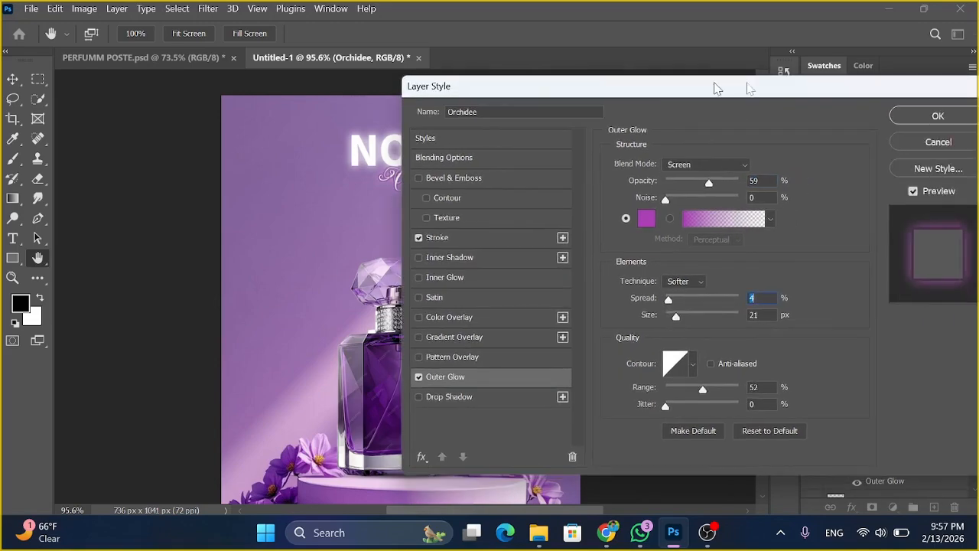
{"action": "left_click", "coordinate": [909, 120]}
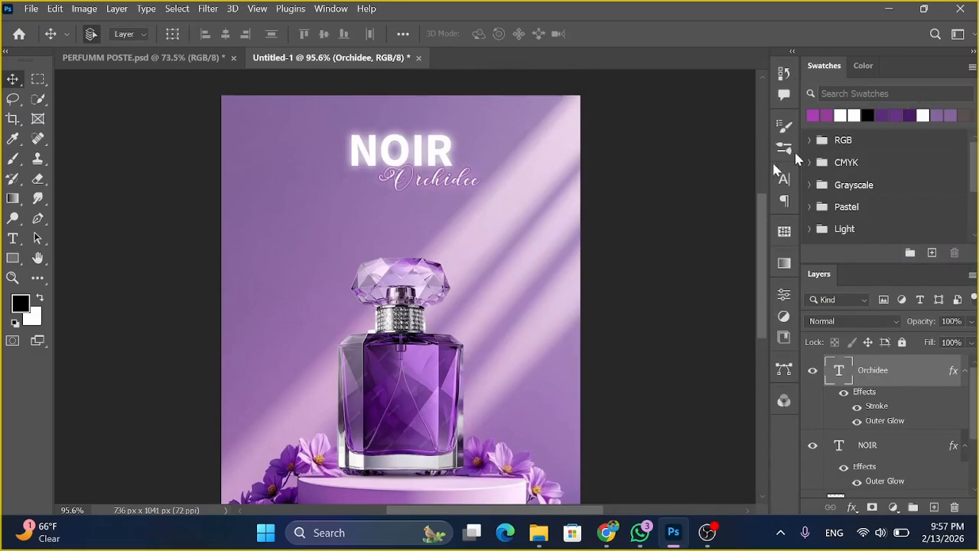
- Place the perfume bottle icon image, scale it to about 14.8% and position it in the poster's upper-left corner at about X 62, Y 53 px
{"action": "left_click", "coordinate": [538, 529]}
{"action": "left_click_drag", "start_coordinate": [184, 167], "coordinate": [687, 540]}
{"action": "left_click_drag", "start_coordinate": [650, 484], "coordinate": [260, 130]}
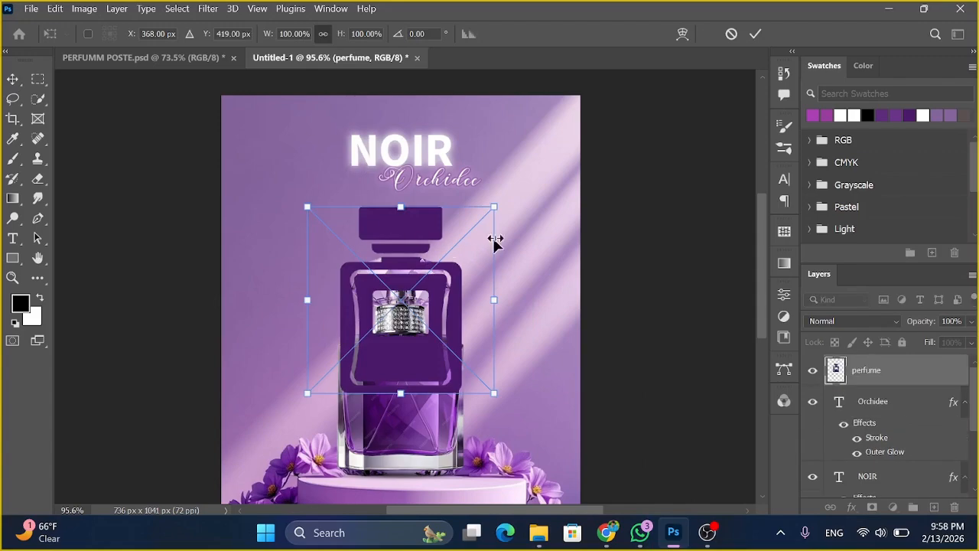
{"action": "left_click_drag", "start_coordinate": [493, 391], "coordinate": [332, 235]}
{"action": "left_click_drag", "start_coordinate": [315, 223], "coordinate": [250, 150]}
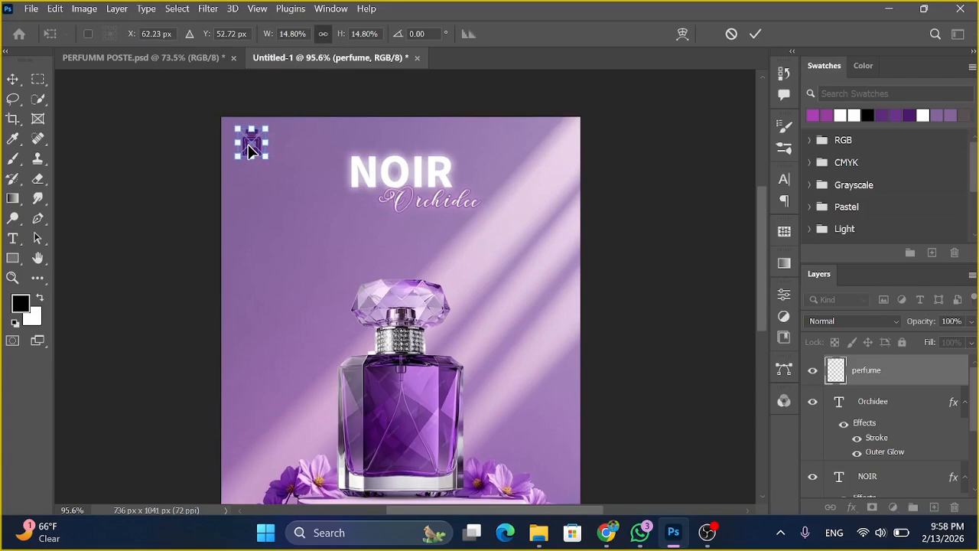
{"action": "key", "text": "Return"}
- Add the white text where elegance in Source Sans 3 VF Regular at 30 pt on the poster, left of the bottle
{"action": "scroll", "coordinate": [763, 223], "scroll_direction": "down", "scroll_amount": 2}
{"action": "left_click_drag", "start_coordinate": [766, 229], "coordinate": [768, 234]}
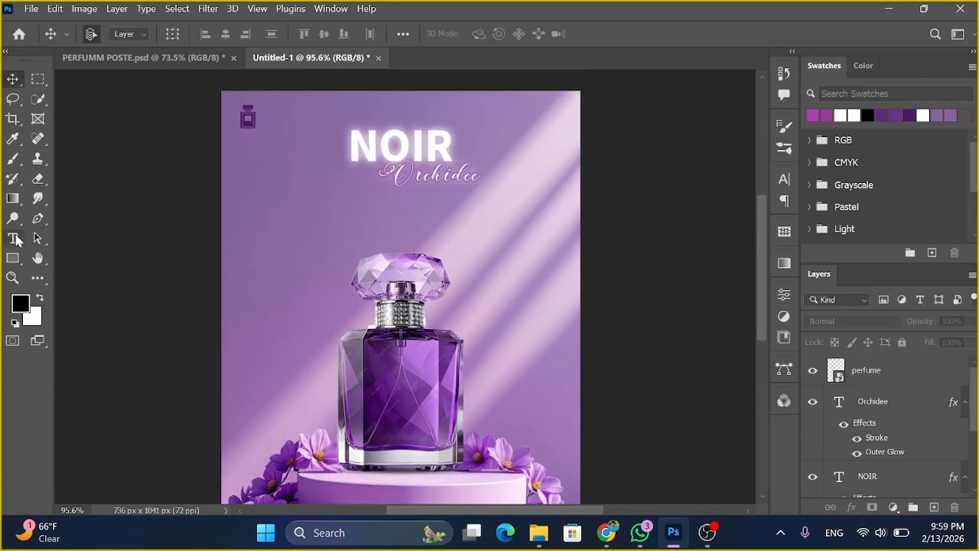
{"action": "left_click", "coordinate": [14, 238]}
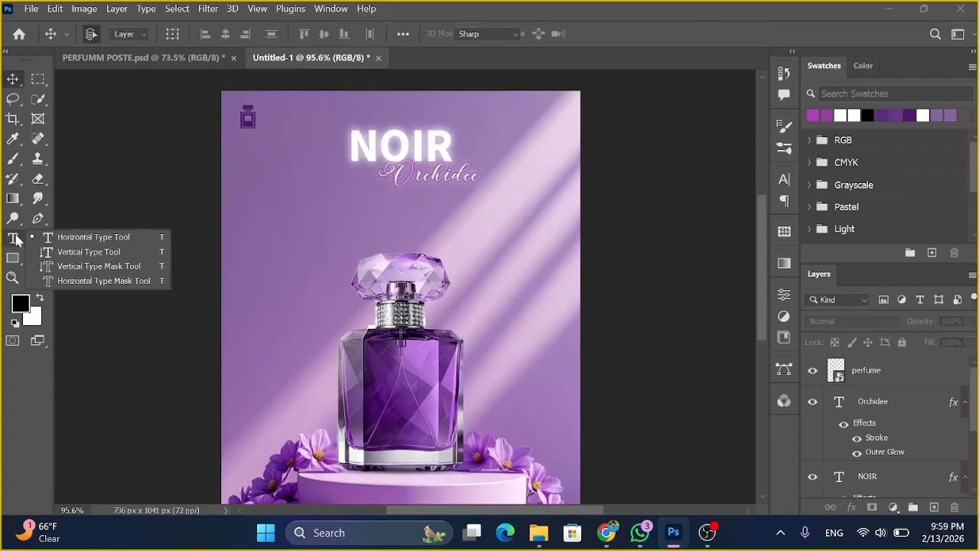
{"action": "left_click", "coordinate": [245, 317]}
{"action": "left_click", "coordinate": [246, 325]}
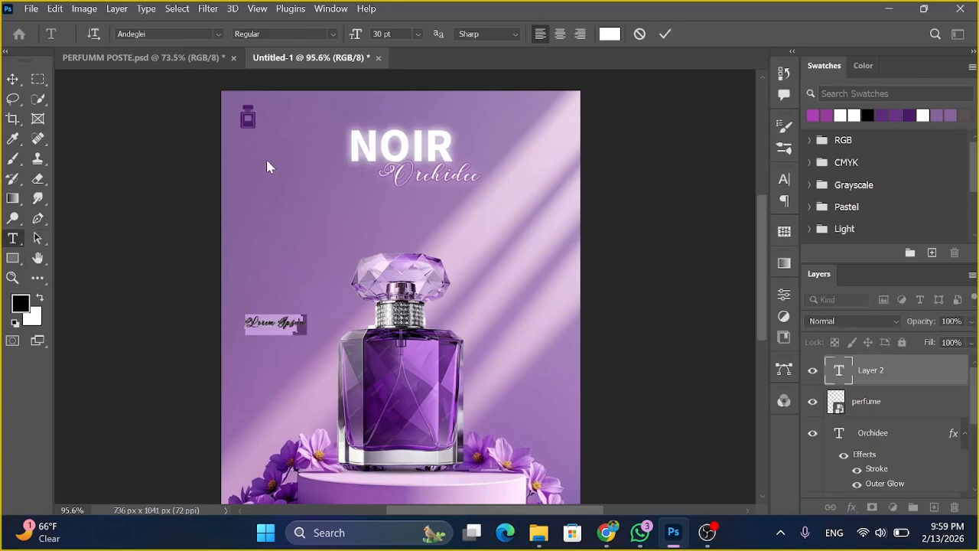
{"action": "left_click", "coordinate": [219, 33]}
{"action": "left_click", "coordinate": [150, 96]}
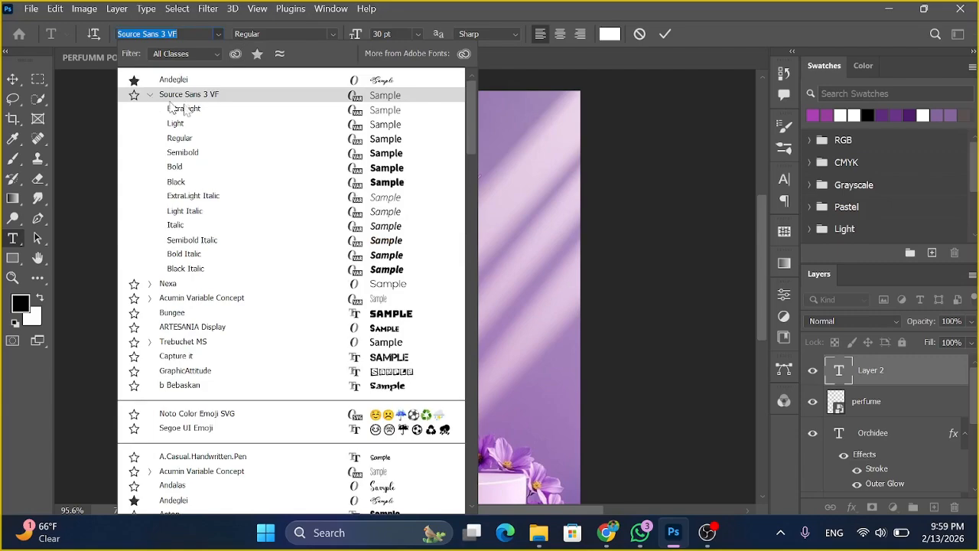
{"action": "left_click", "coordinate": [259, 142]}
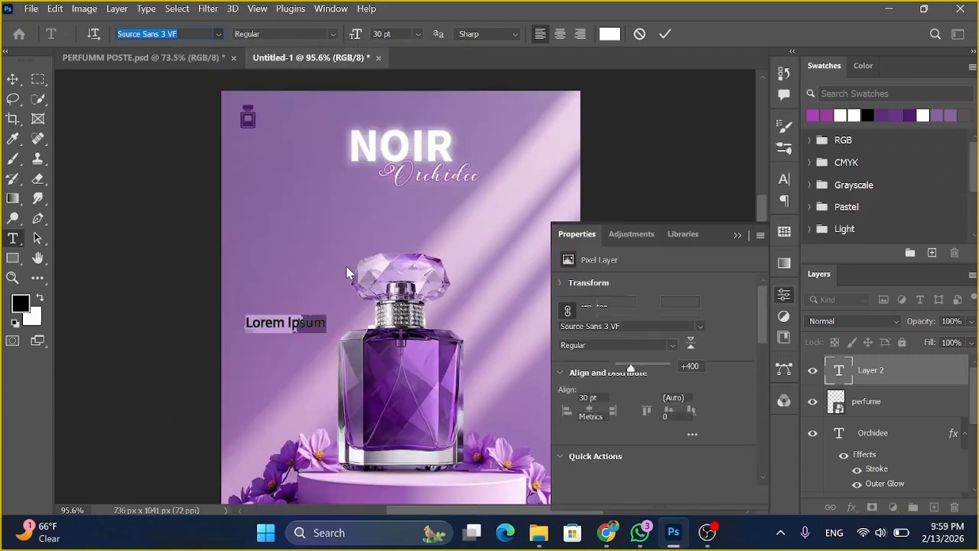
{"action": "left_click", "coordinate": [738, 236]}
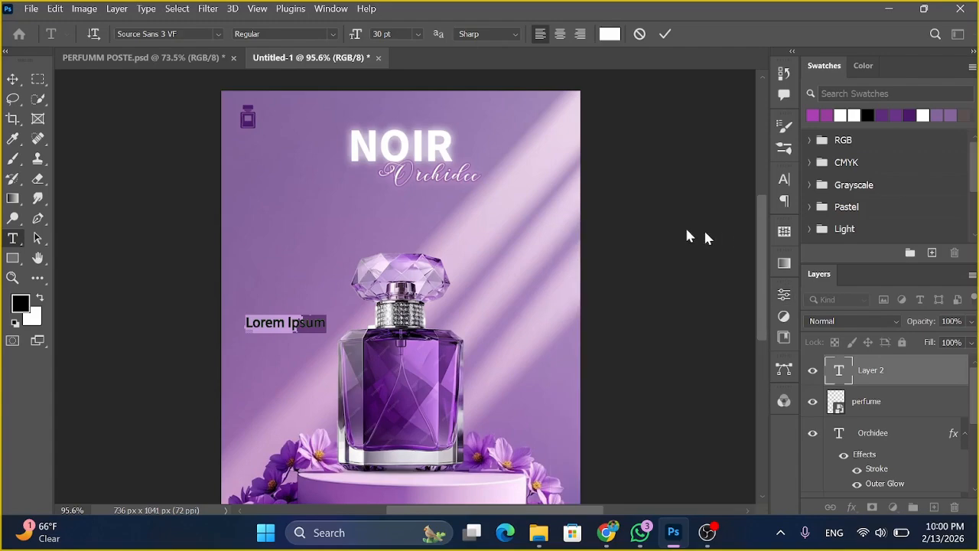
{"action": "type", "text": "where elegance"}
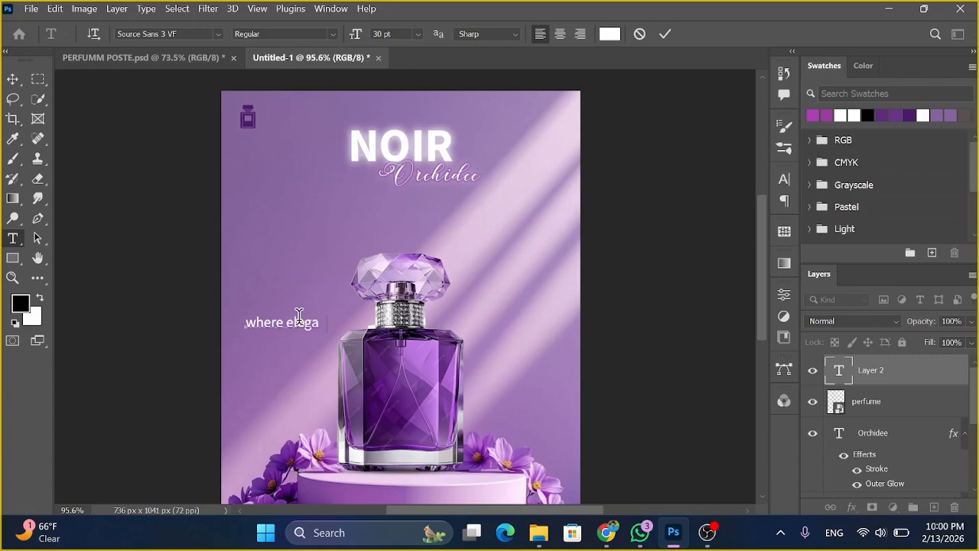
- Scale the where elegance text down to about 71% and nudge it slightly right, leaving it deselected
{"action": "left_click", "coordinate": [12, 78]}
{"action": "key", "text": "ctrl+t"}
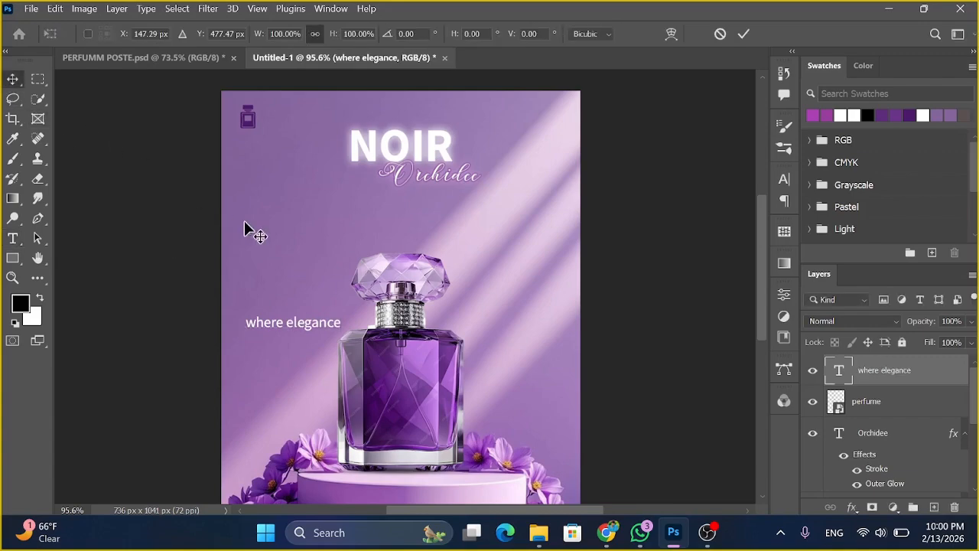
{"action": "left_click_drag", "start_coordinate": [339, 329], "coordinate": [313, 325]}
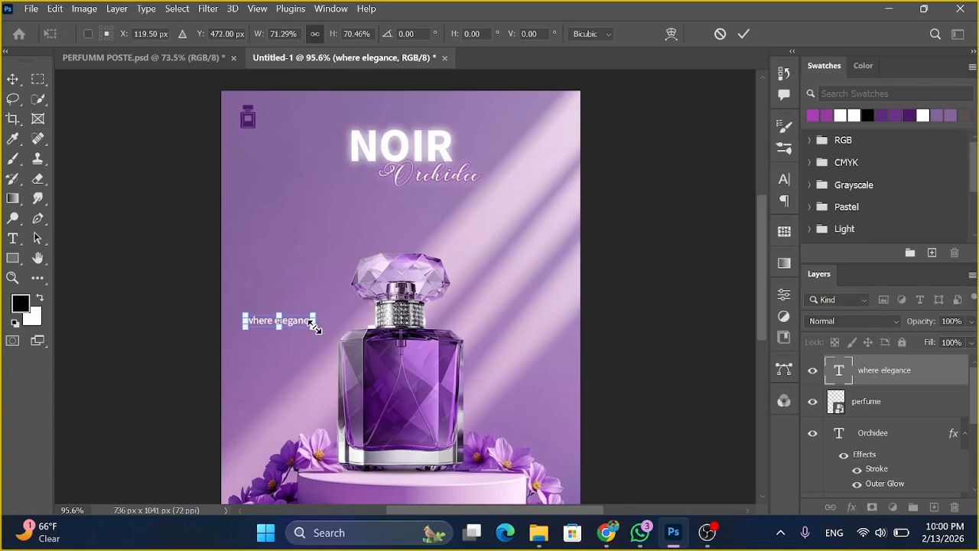
{"action": "left_click", "coordinate": [13, 79]}
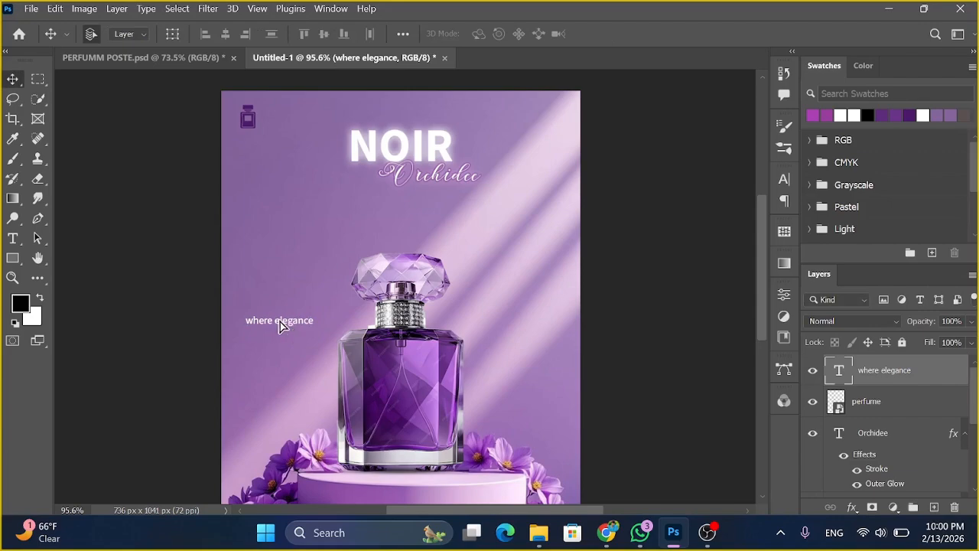
{"action": "left_click_drag", "start_coordinate": [277, 322], "coordinate": [280, 322]}
{"action": "left_click", "coordinate": [214, 291]}
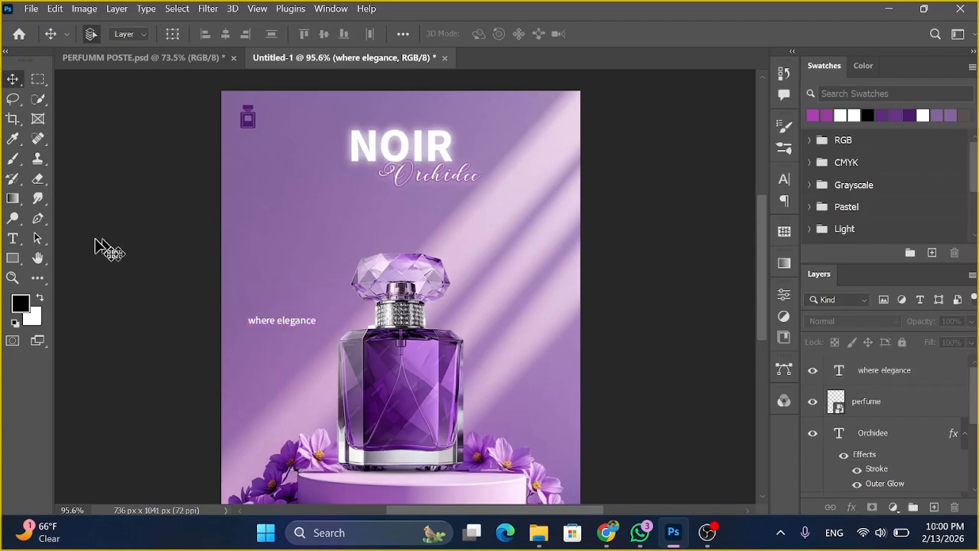
- Add the white text MEETS ALLURE at 30 pt on its own layer just below where elegance
{"action": "left_click", "coordinate": [13, 237]}
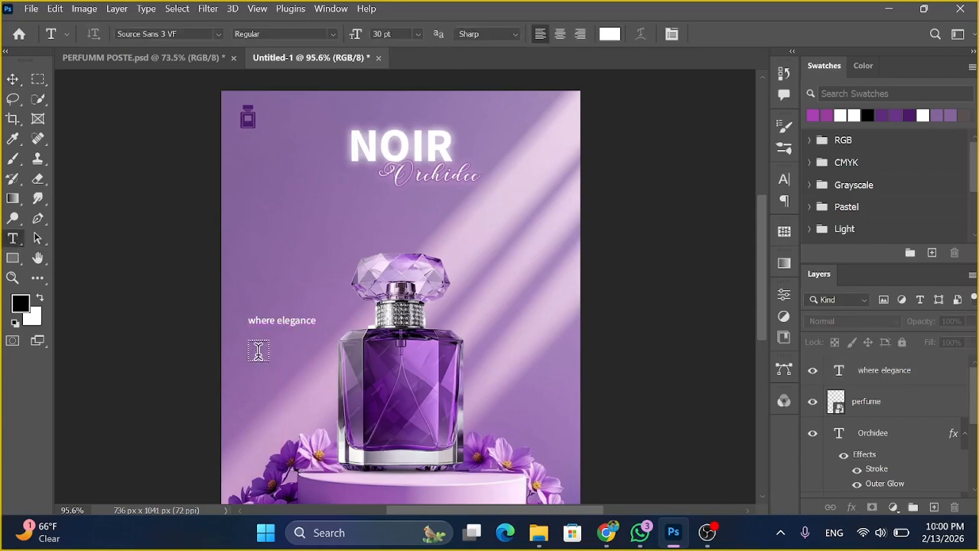
{"action": "left_click", "coordinate": [251, 344]}
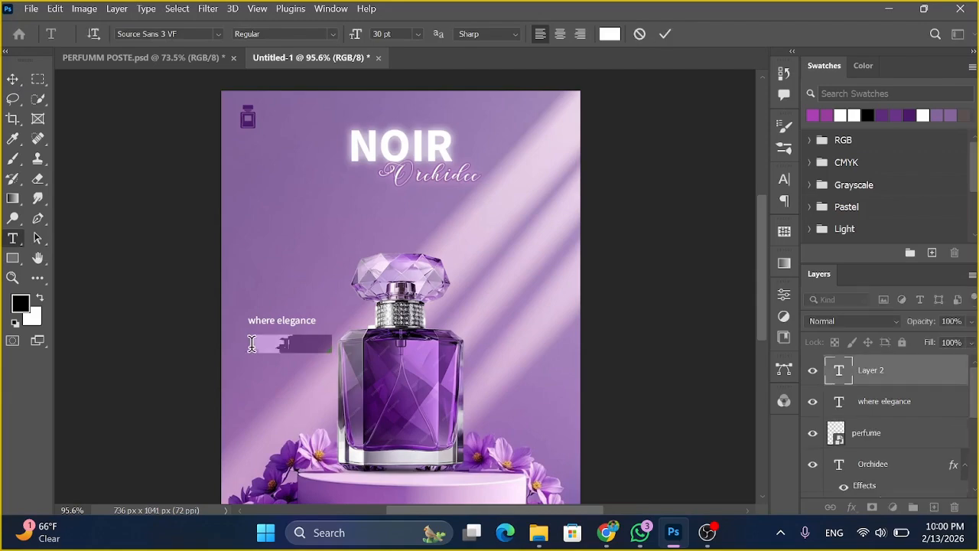
{"action": "type", "text": "MEETS"}
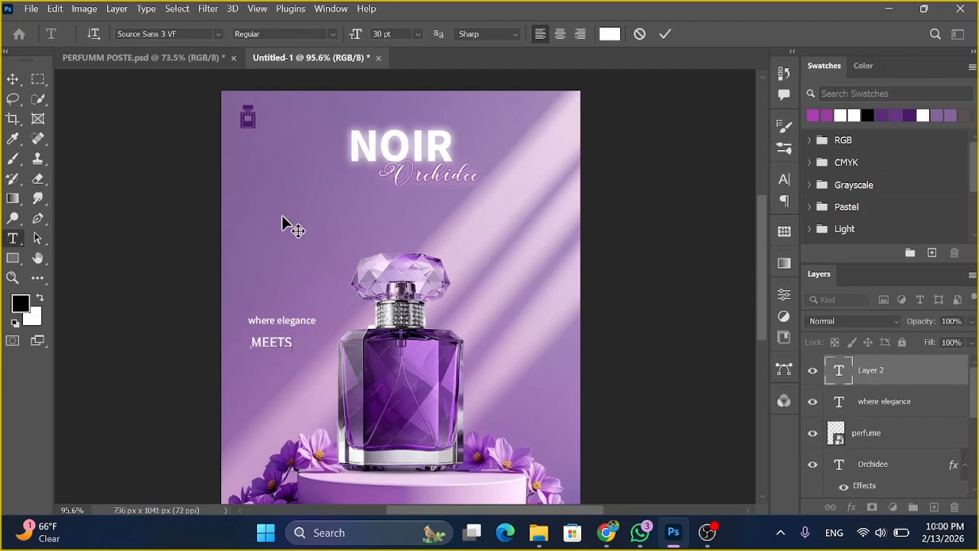
{"action": "type", "text": " ALLURE"}
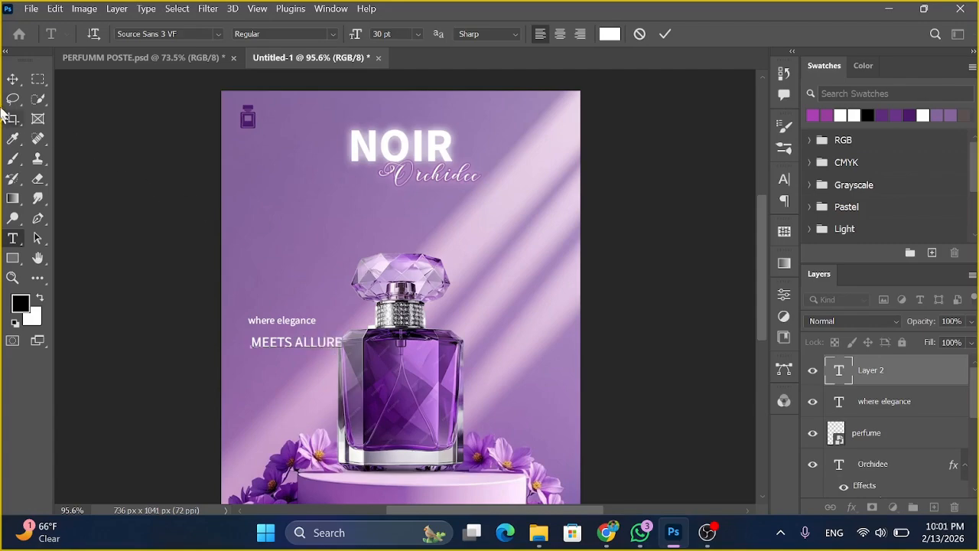
{"action": "left_click", "coordinate": [13, 79]}
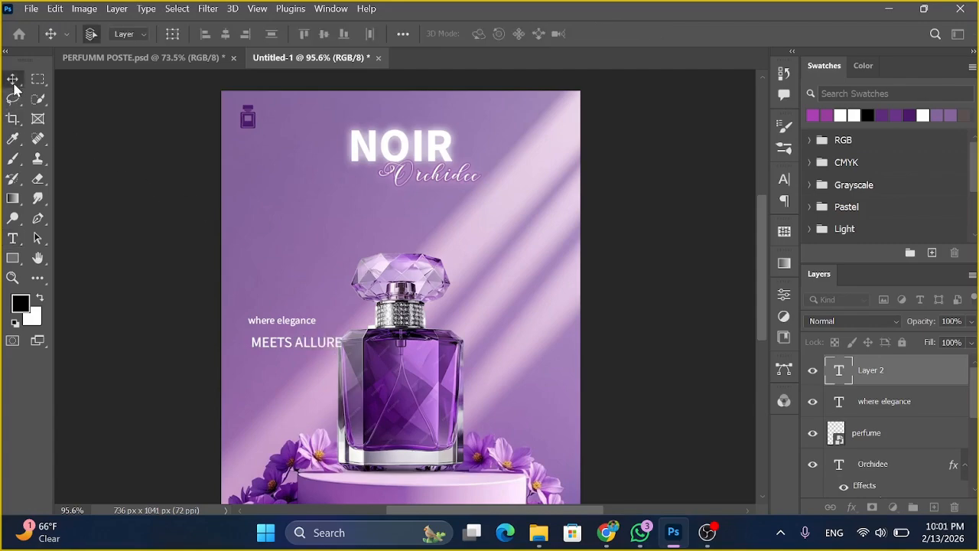
- Change the font of the MEETS ALLURE text to a bold serif typeface
{"action": "left_click", "coordinate": [13, 238]}
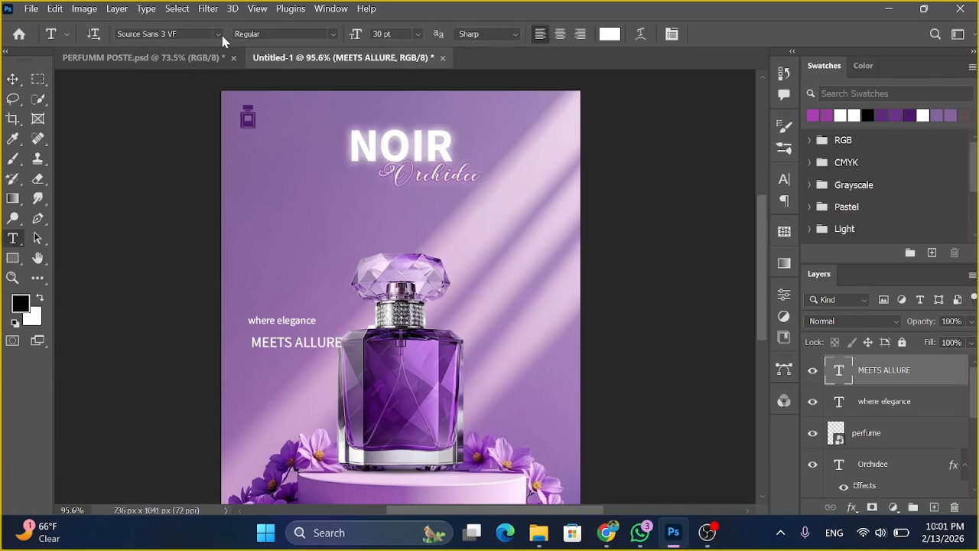
{"action": "left_click", "coordinate": [218, 34]}
{"action": "left_click", "coordinate": [298, 338]}
- Scale the MEETS ALLURE text down to about 66%, keeping it just below where elegance, and leave it deselected
{"action": "key", "text": "ctrl+t"}
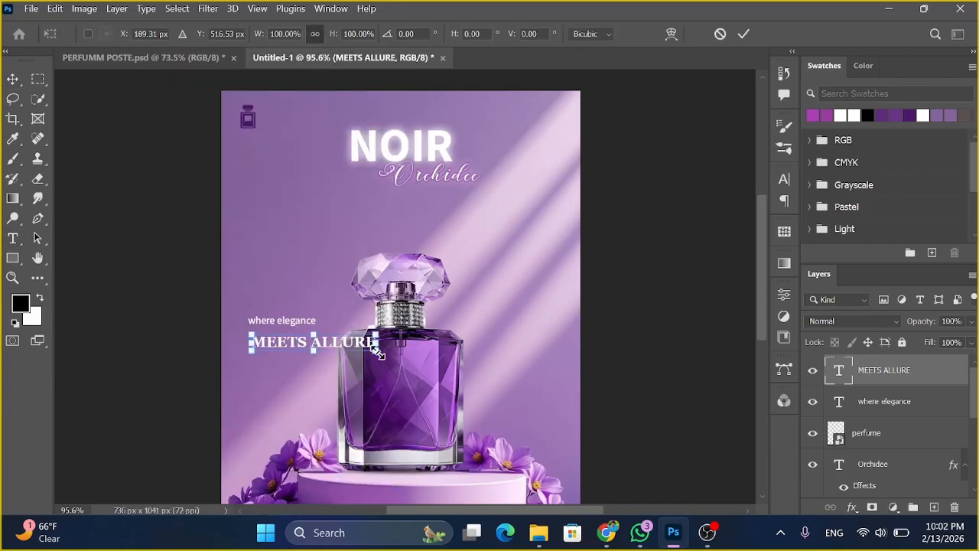
{"action": "left_click_drag", "start_coordinate": [376, 350], "coordinate": [329, 344]}
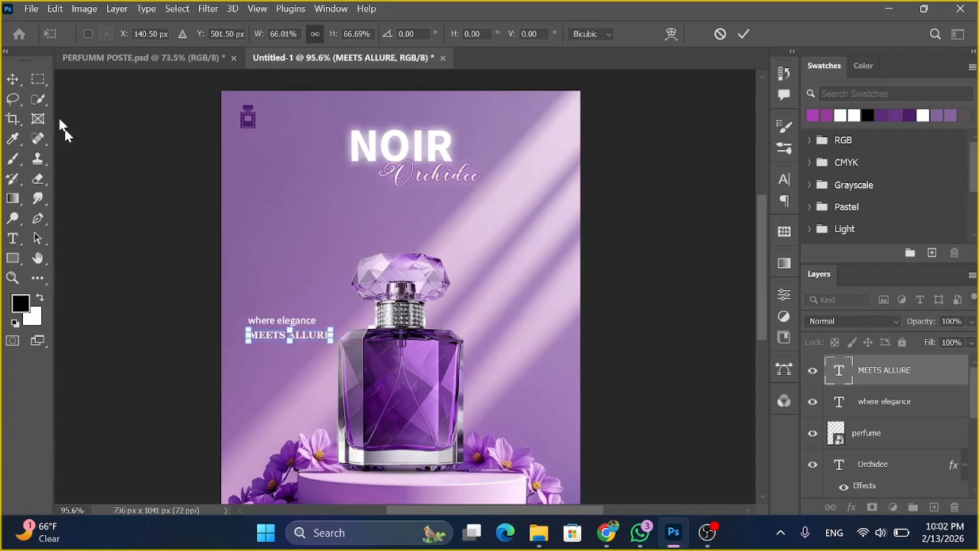
{"action": "left_click", "coordinate": [13, 80]}
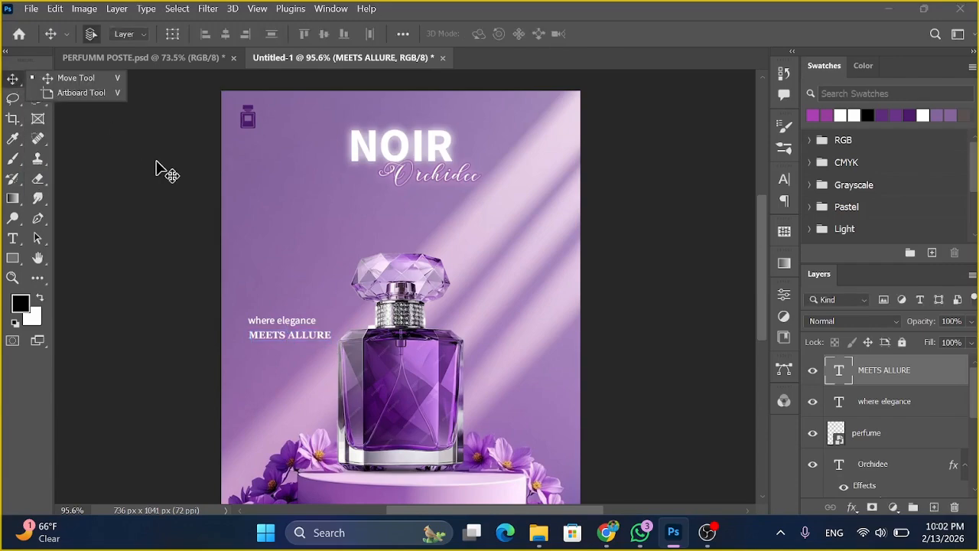
{"action": "left_click", "coordinate": [252, 225]}
{"action": "left_click", "coordinate": [250, 224]}
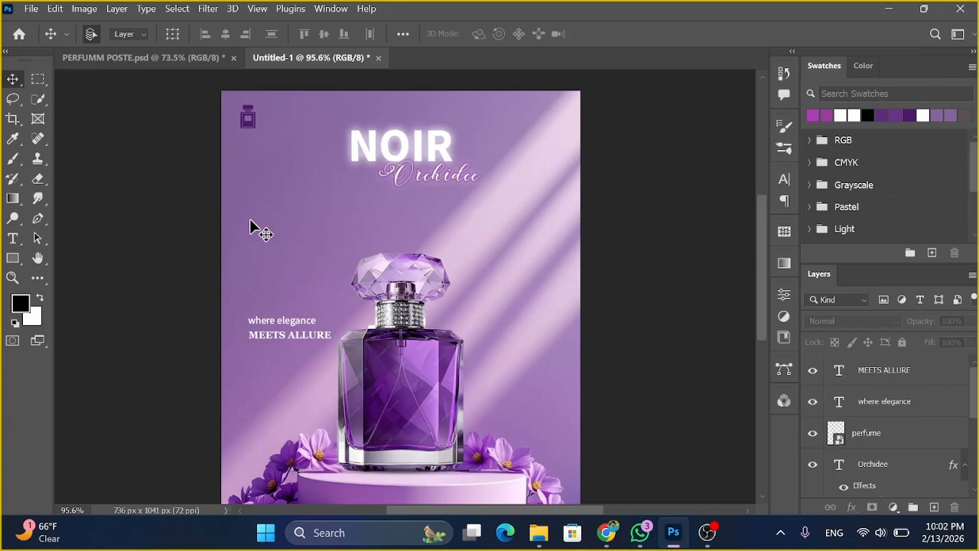
- Nudge the MEETS ALLURE text up so it sits tight beneath where elegance
{"action": "left_click", "coordinate": [861, 379]}
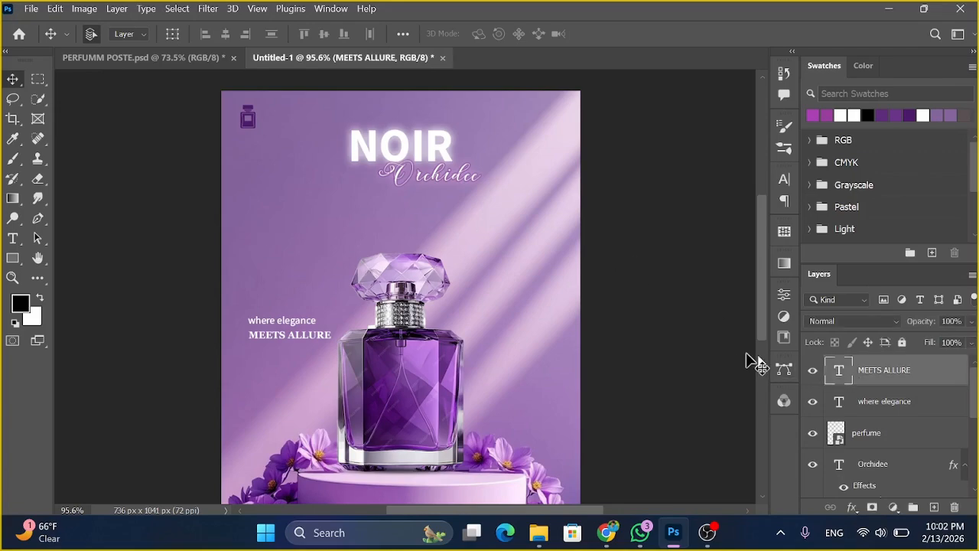
{"action": "key", "text": "Up"}
{"action": "key", "text": "Up"}
{"action": "key", "text": "Up"}
{"action": "key", "text": "Up"}
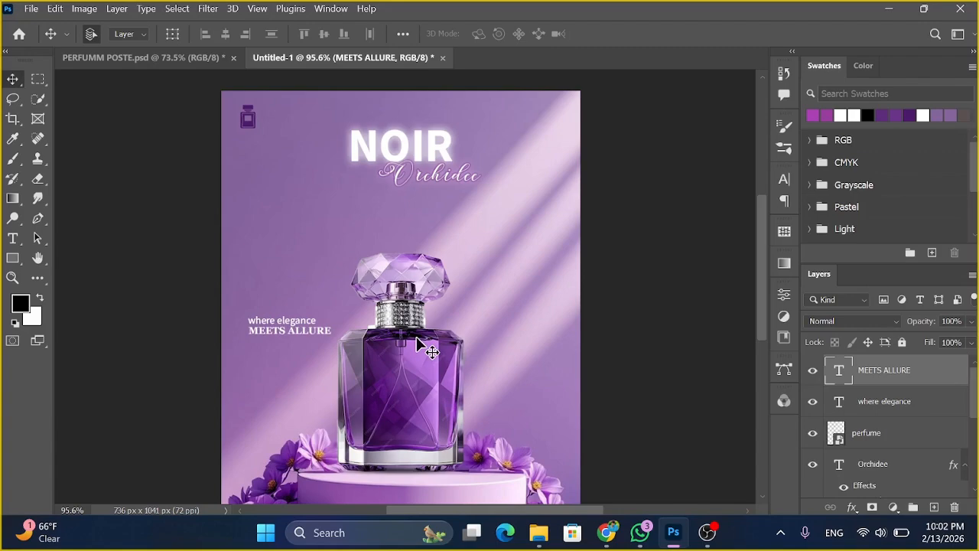
{"action": "key", "text": "Down"}
{"action": "key", "text": "Down"}
{"action": "key", "text": "Down"}
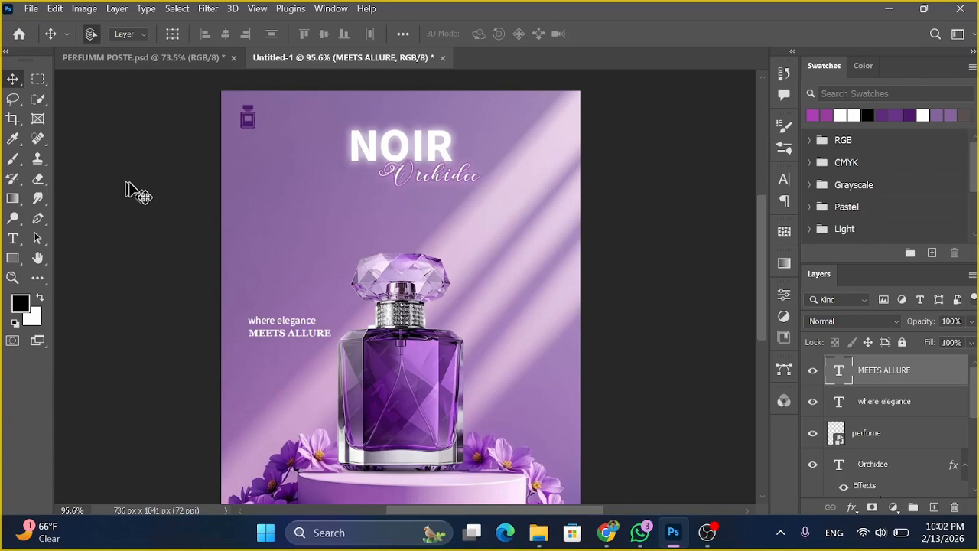
{"action": "key", "text": "Up"}
{"action": "key", "text": "Up"}
{"action": "key", "text": "Up"}
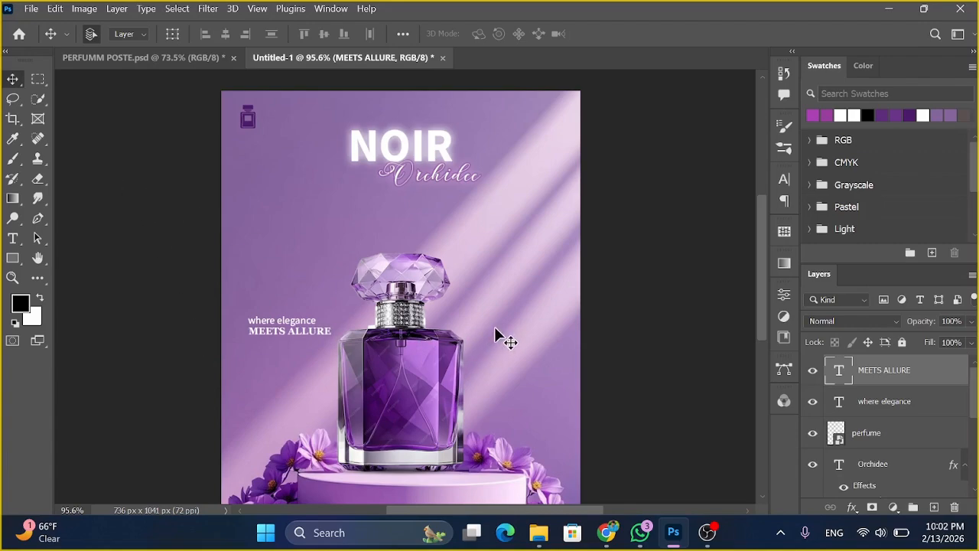
- Enlarge the MEETS ALLURE text to about 118%, extending it toward the bottle
{"action": "key", "text": "ctrl+t"}
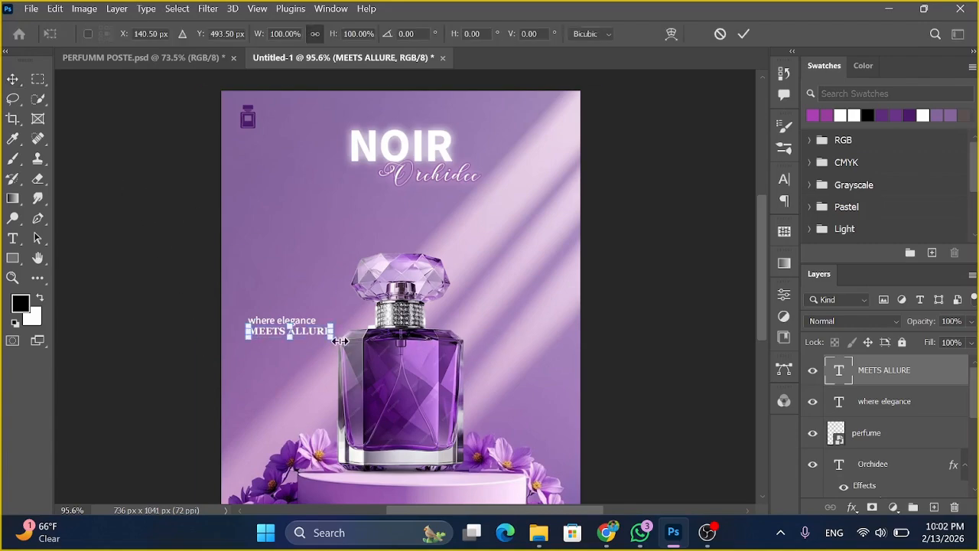
{"action": "left_click_drag", "start_coordinate": [333, 341], "coordinate": [347, 359]}
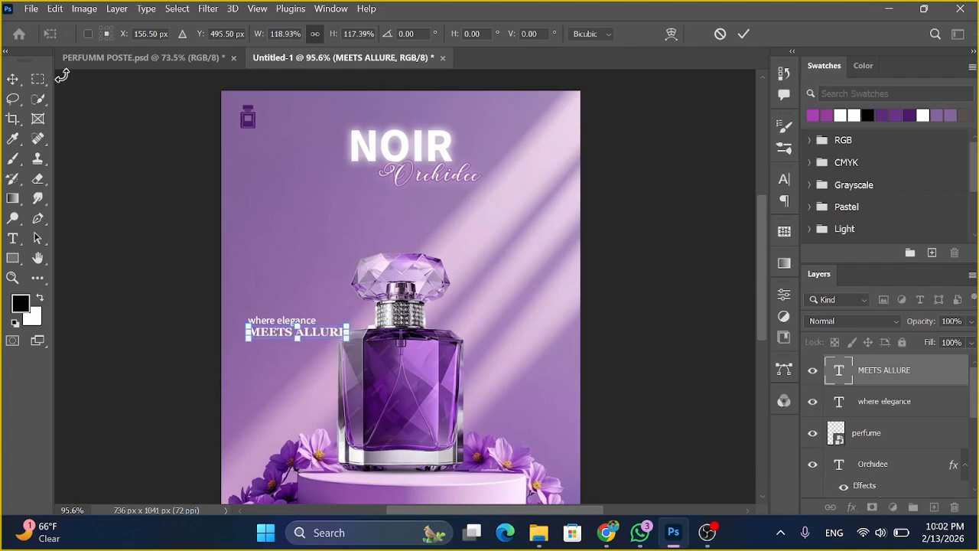
{"action": "left_click", "coordinate": [15, 83]}
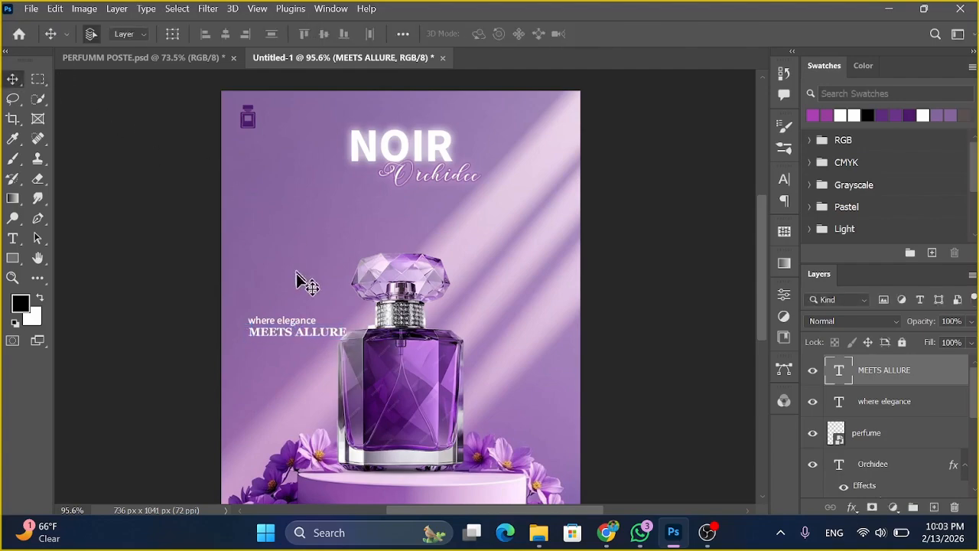
- Change the font style of the where elegance text to Light
{"action": "left_click", "coordinate": [298, 324]}
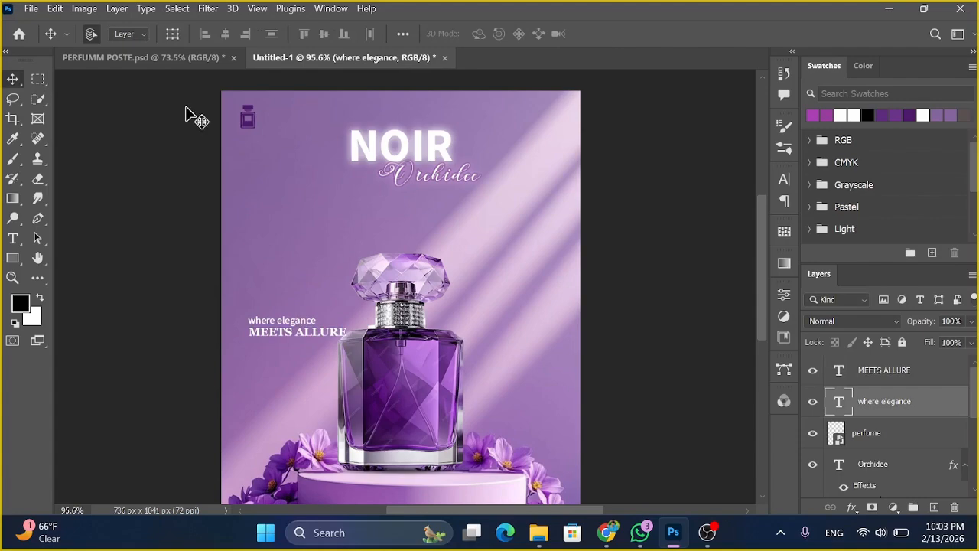
{"action": "left_click", "coordinate": [13, 238]}
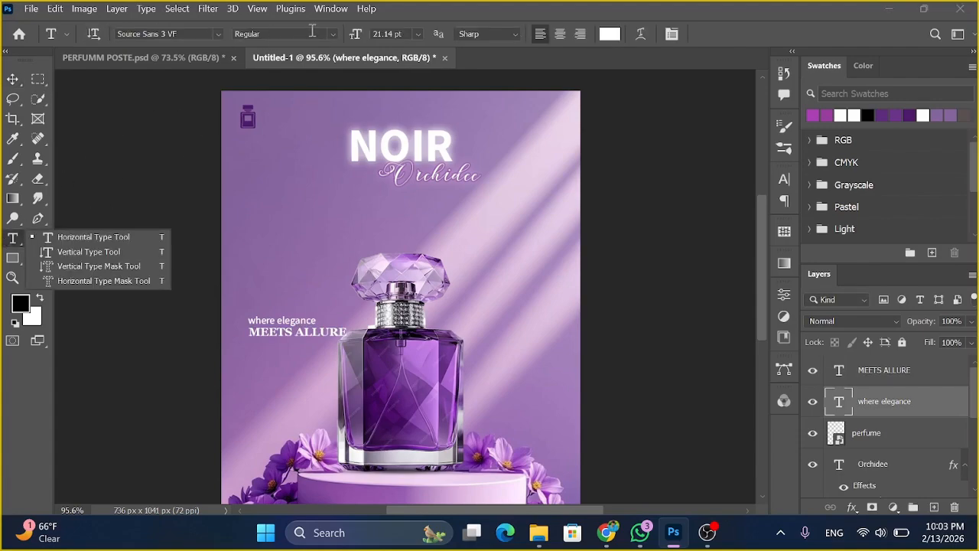
{"action": "left_click", "coordinate": [332, 43]}
{"action": "left_click", "coordinate": [333, 35]}
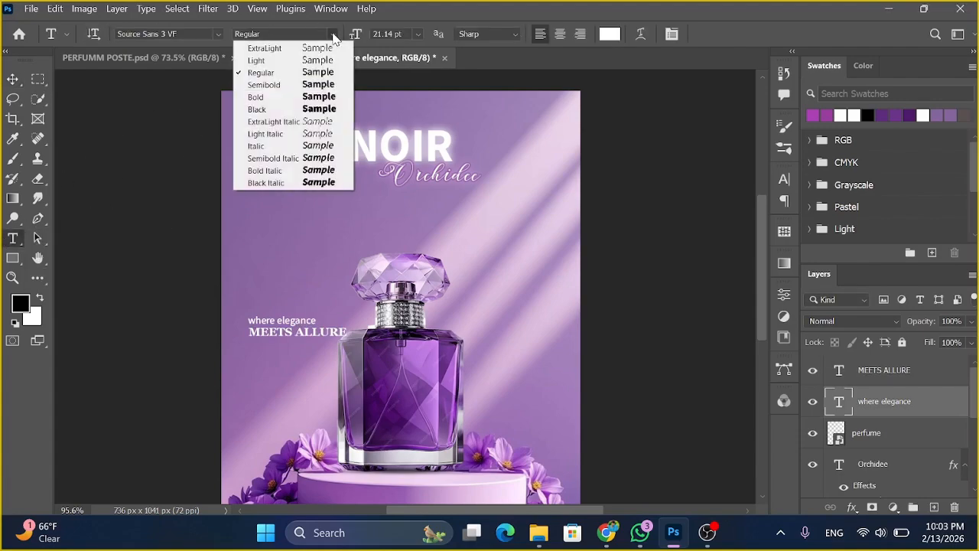
{"action": "left_click", "coordinate": [303, 60]}
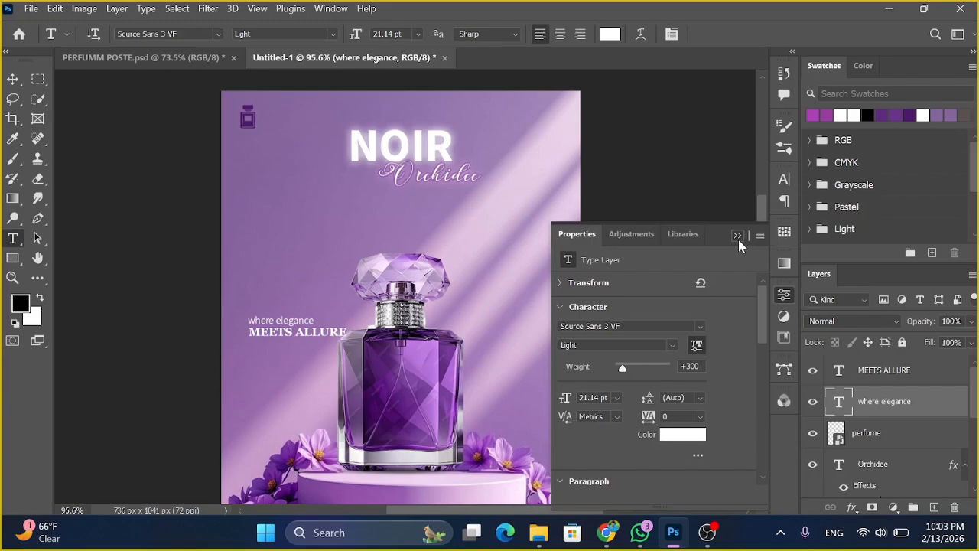
{"action": "left_click", "coordinate": [738, 236]}
{"action": "left_click", "coordinate": [14, 81]}
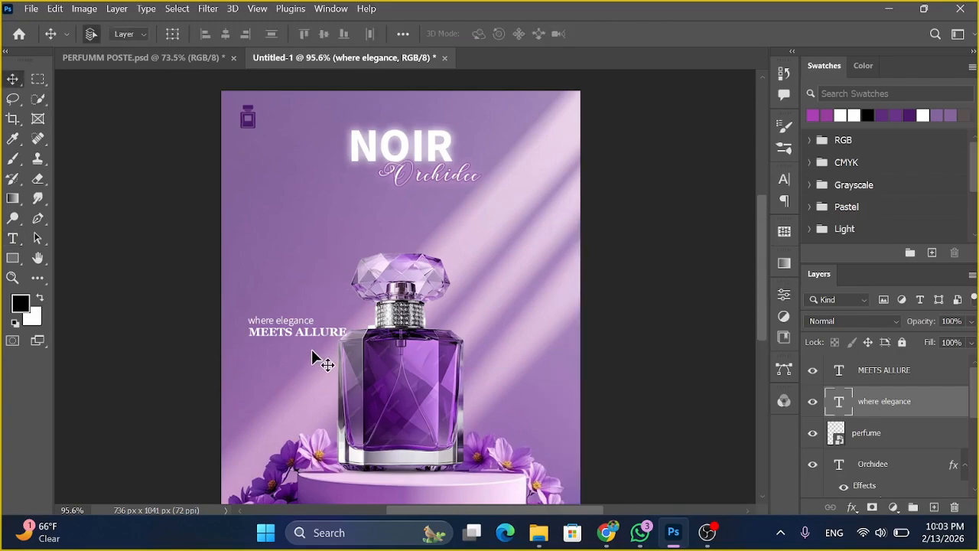
- Try to select both tagline texts together on the poster and nudge them left
{"action": "left_click_drag", "start_coordinate": [313, 358], "coordinate": [259, 275]}
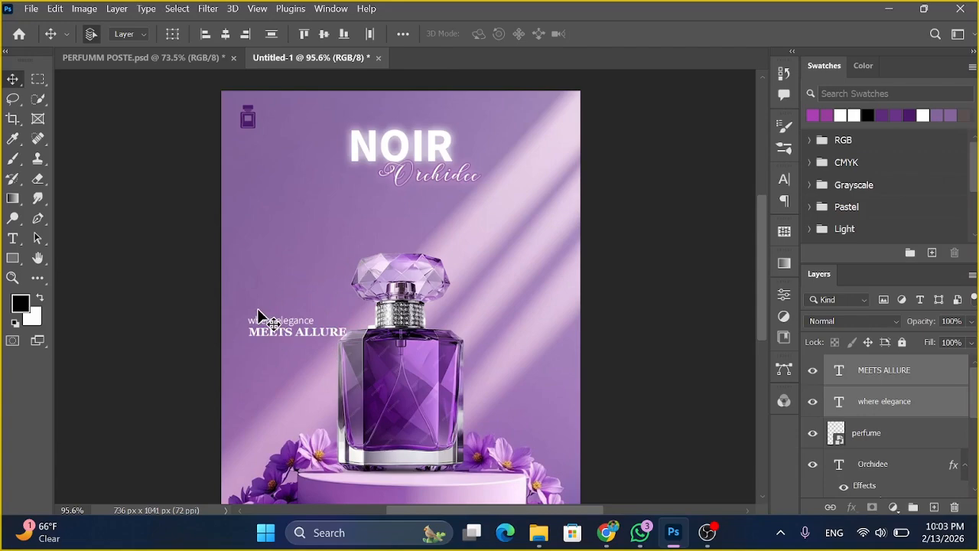
{"action": "key", "text": "Left"}
{"action": "key", "text": "Left"}
{"action": "key", "text": "Left"}
{"action": "key", "text": "Left"}
{"action": "key", "text": "Left"}
{"action": "key", "text": "Left"}
{"action": "key", "text": "Left"}
{"action": "key", "text": "Left"}
{"action": "key", "text": "Left"}
{"action": "key", "text": "Left"}
{"action": "key", "text": "Left"}
{"action": "key", "text": "Left"}
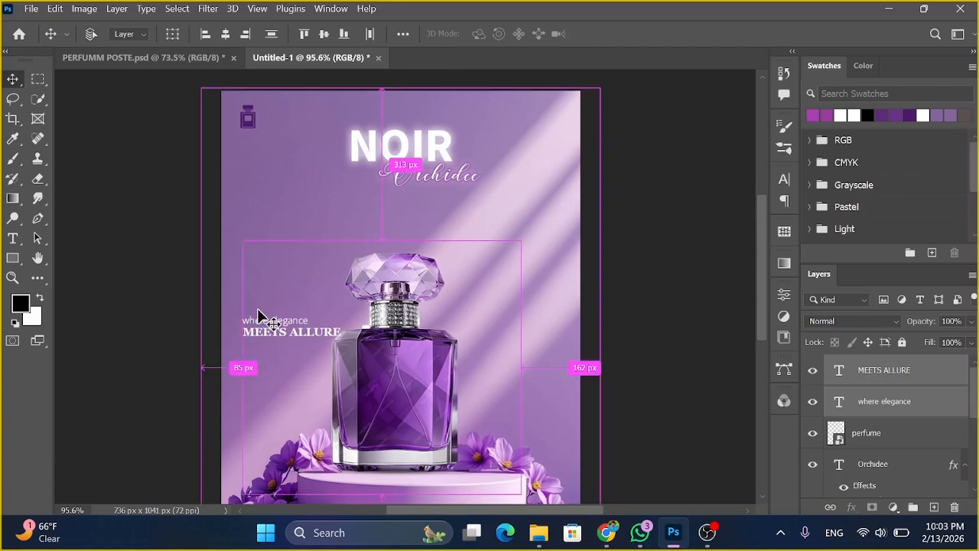
{"action": "key", "text": "Right"}
{"action": "key", "text": "Right"}
{"action": "key", "text": "Right"}
{"action": "key", "text": "Right"}
{"action": "key", "text": "Right"}
{"action": "key", "text": "Right"}
{"action": "key", "text": "Right"}
{"action": "key", "text": "Right"}
{"action": "key", "text": "Right"}
{"action": "key", "text": "Right"}
{"action": "key", "text": "Right"}
{"action": "key", "text": "Right"}
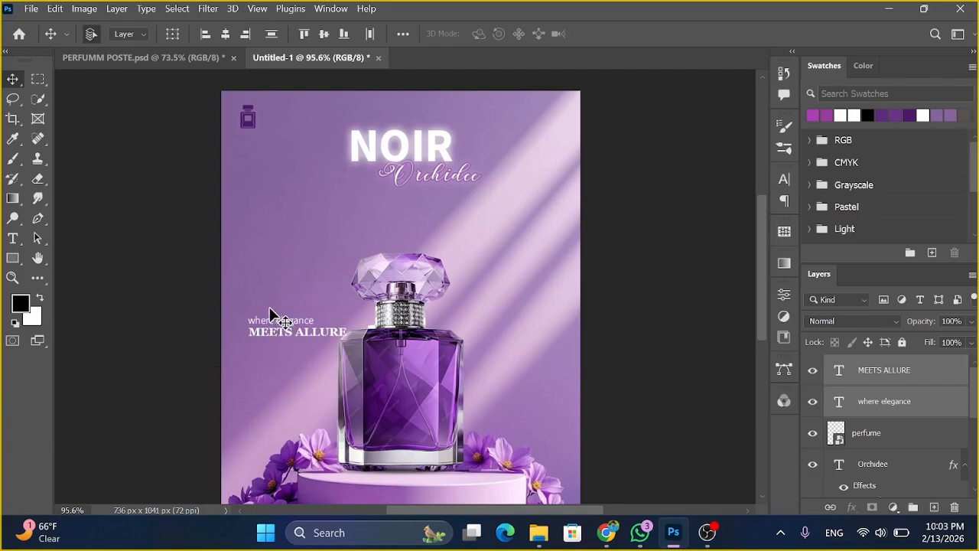
{"action": "key", "text": "Left"}
{"action": "key", "text": "Left"}
{"action": "key", "text": "Left"}
{"action": "key", "text": "Right"}
{"action": "key", "text": "Right"}
{"action": "key", "text": "Right"}
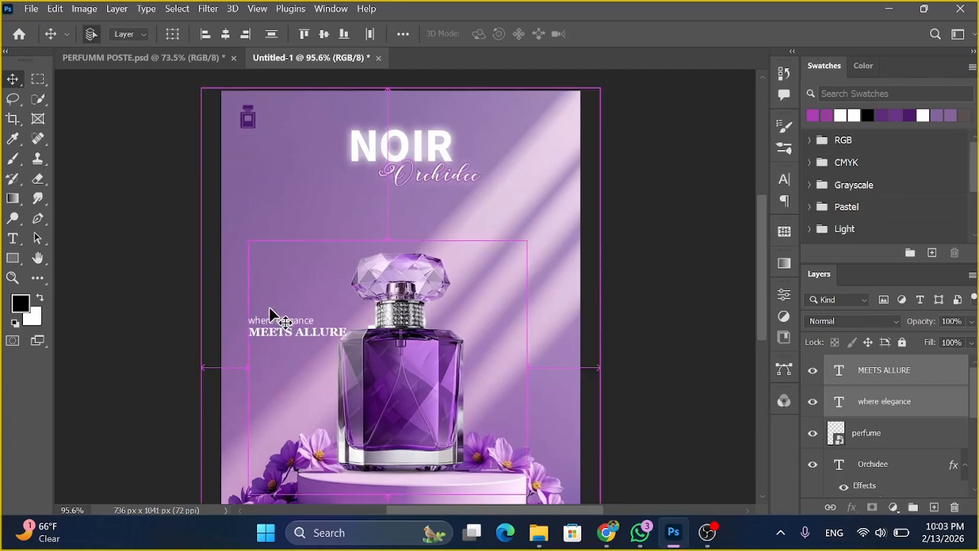
- Select both the MEETS ALLURE and where elegance layers and move them slightly left and down, off the bottle
{"action": "left_click", "coordinate": [945, 407]}
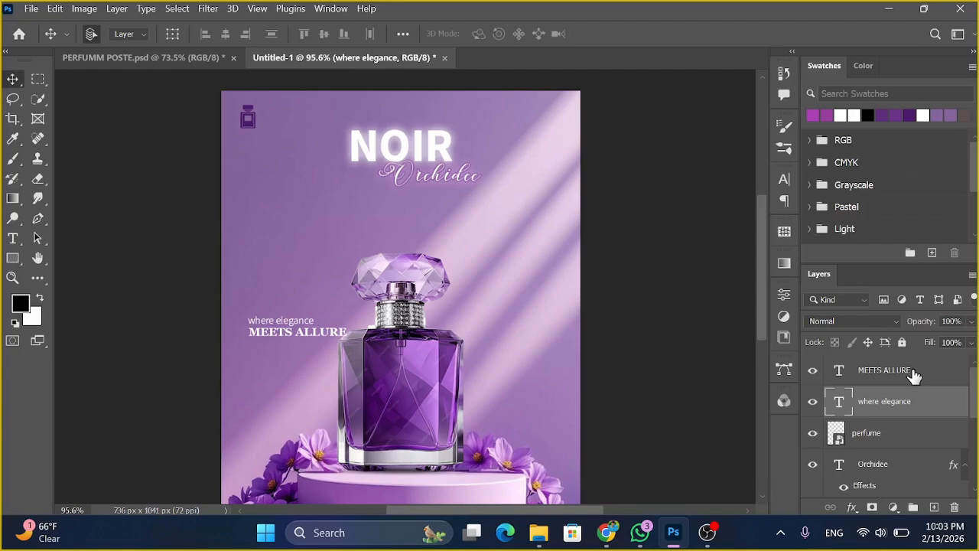
{"action": "left_click", "coordinate": [914, 374]}
{"action": "left_click", "coordinate": [900, 413], "text": "shift"}
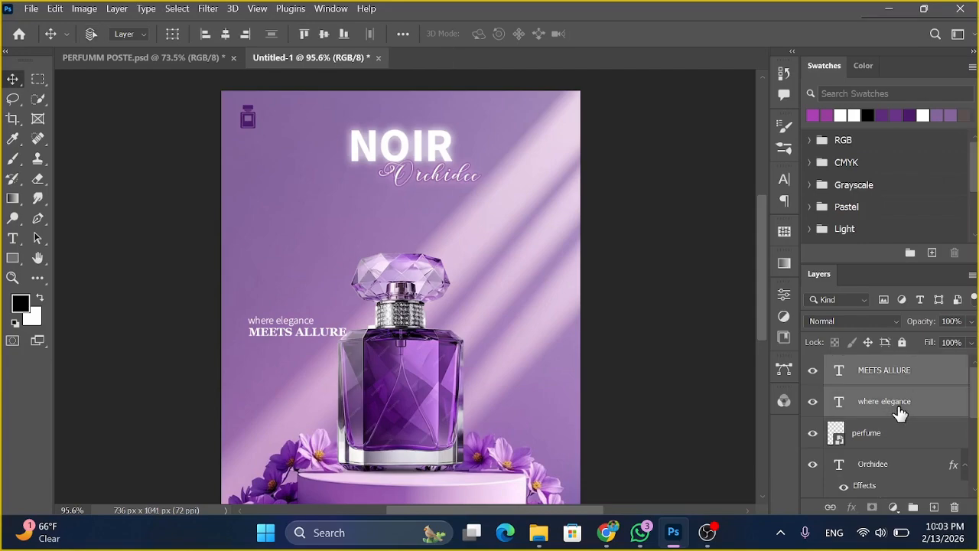
{"action": "key", "text": "Left"}
{"action": "key", "text": "Left"}
{"action": "key", "text": "Left"}
{"action": "key", "text": "Left"}
{"action": "key", "text": "Left"}
{"action": "key", "text": "Left"}
{"action": "key", "text": "Left"}
{"action": "key", "text": "Left"}
{"action": "key", "text": "Left"}
{"action": "key", "text": "Left"}
{"action": "key", "text": "Left"}
{"action": "key", "text": "Left"}
{"action": "key", "text": "Left"}
{"action": "key", "text": "Left"}
{"action": "key", "text": "Left"}
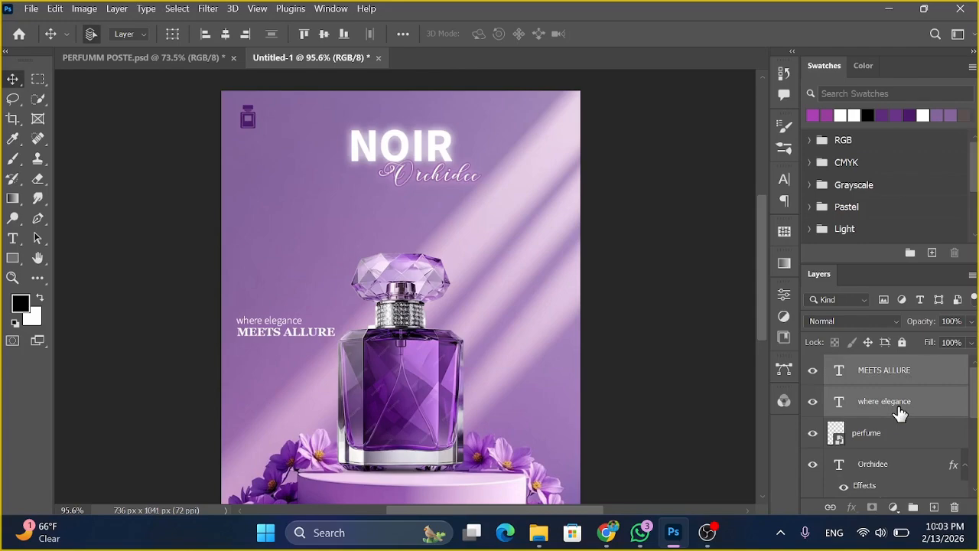
{"action": "key", "text": "Right"}
{"action": "key", "text": "Right"}
{"action": "key", "text": "Right"}
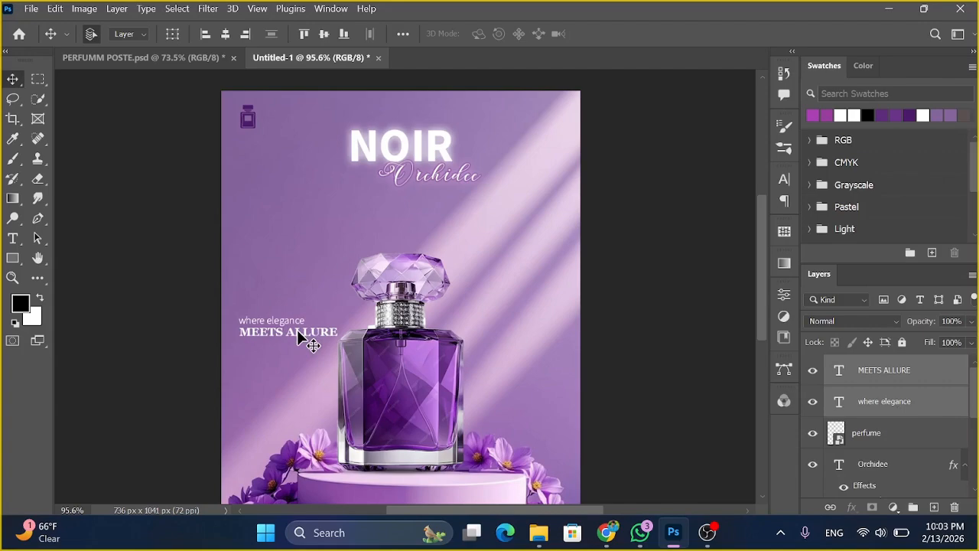
{"action": "left_click_drag", "start_coordinate": [297, 331], "coordinate": [298, 339]}
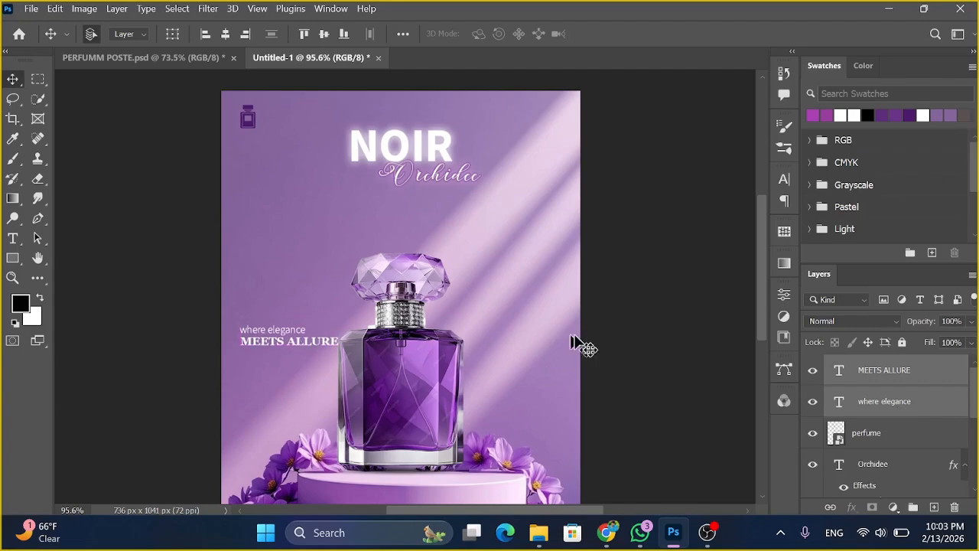
- Try to reshape the MEETS ALLURE text to about 91% width and 126% height
{"action": "left_click", "coordinate": [336, 346]}
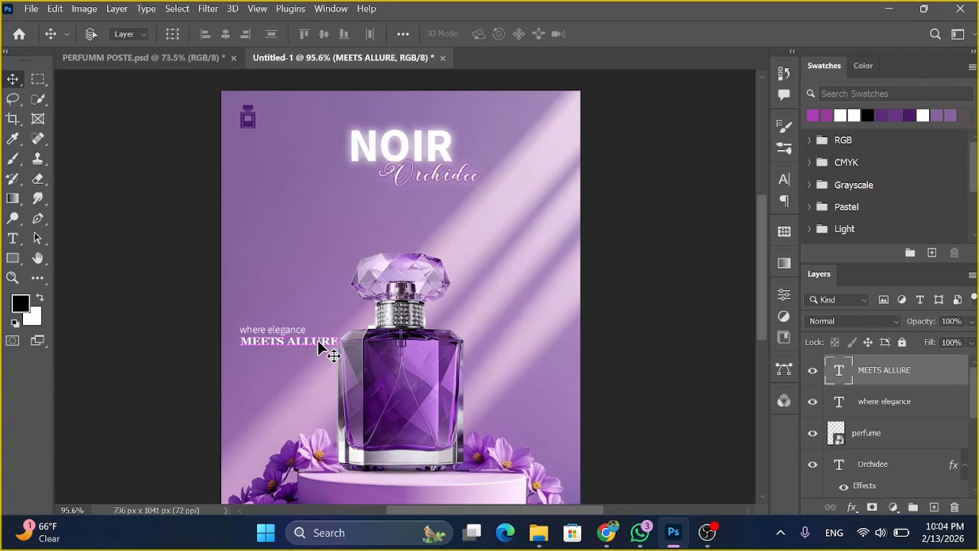
{"action": "key", "text": "ctrl+t"}
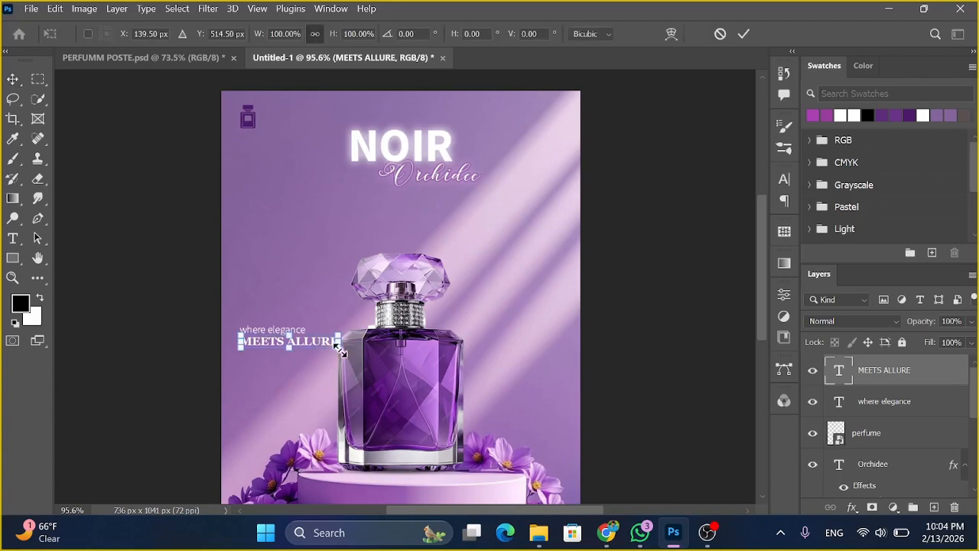
{"action": "mouse_move", "coordinate": [336, 349]}
{"action": "left_mouse_down"}
{"action": "mouse_move", "coordinate": [333, 377]}
{"action": "mouse_move", "coordinate": [331, 351]}
{"action": "left_mouse_up"}
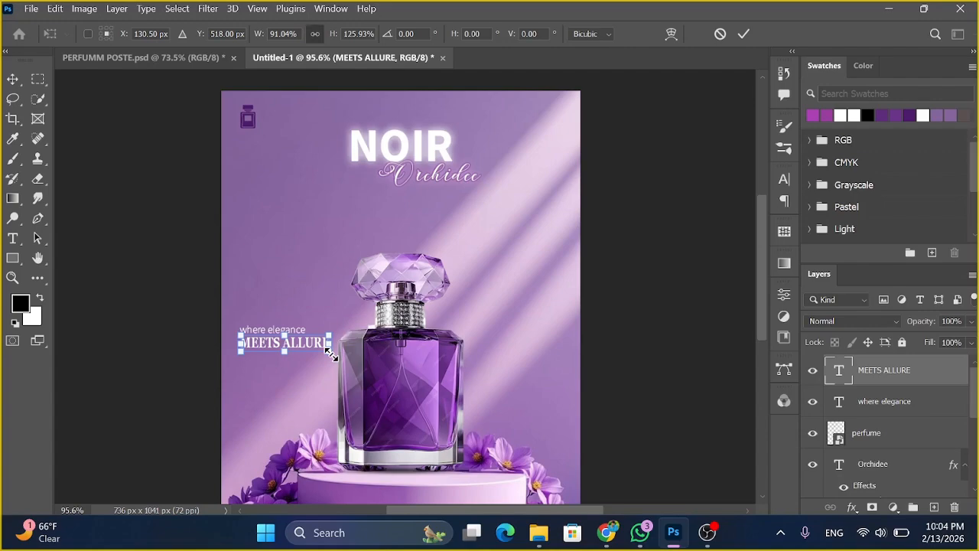
{"action": "left_click", "coordinate": [19, 83]}
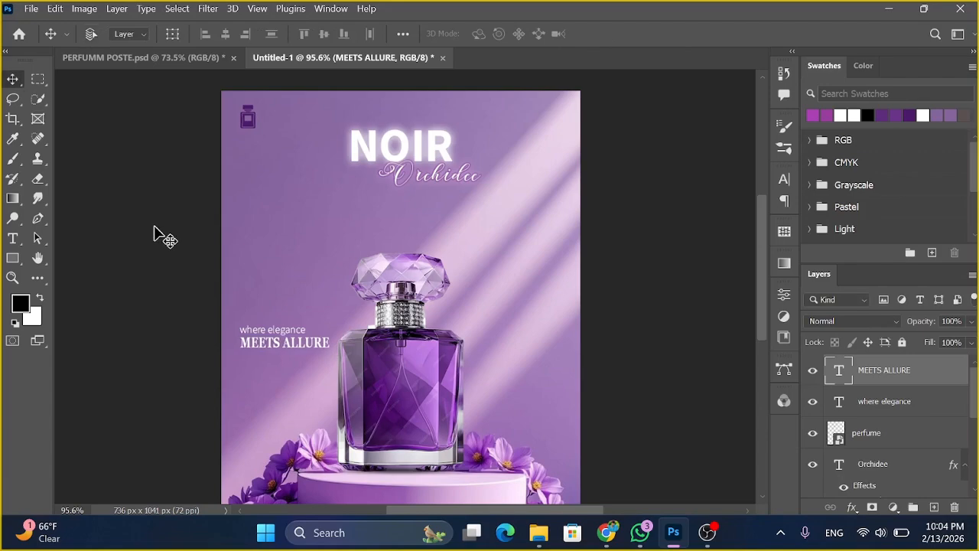
- Undo the uneven scaling of the MEETS ALLURE text, keeping both tagline texts in their lowered position
{"action": "key", "text": "ctrl+z"}
{"action": "key", "text": "ctrl+z"}
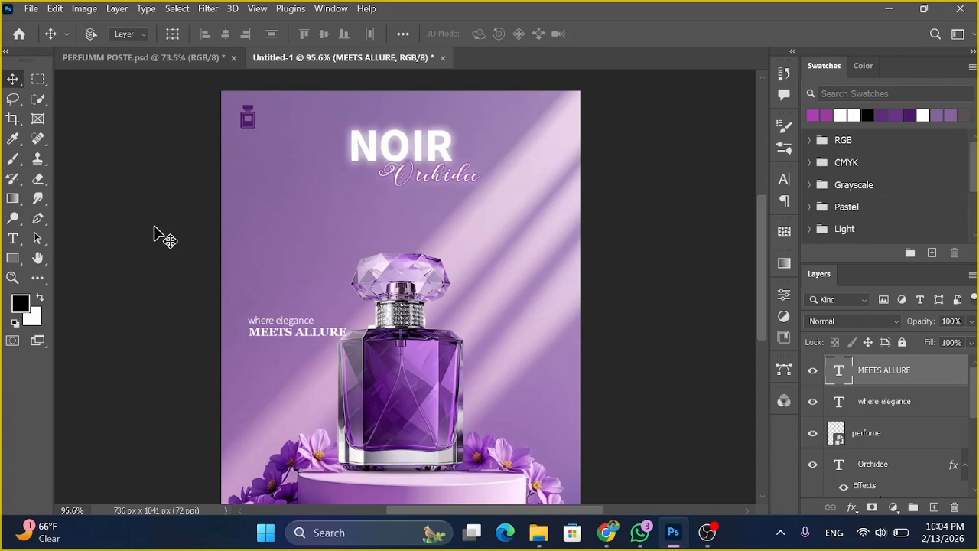
{"action": "key", "text": "ctrl+z"}
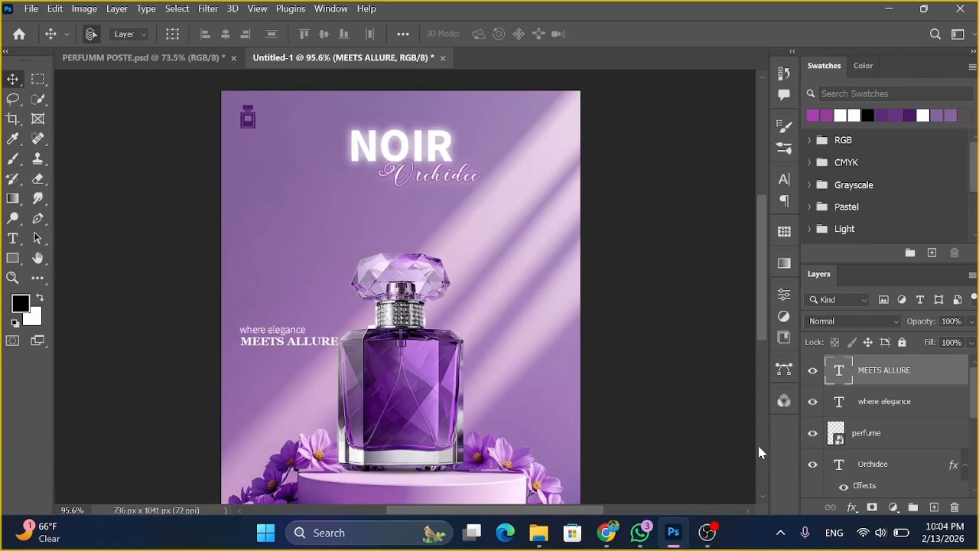
- Select both tagline text layers and nudge them up and slightly right, level with the bottle's neck and shoulder
{"action": "left_click", "coordinate": [869, 413], "text": "shift"}
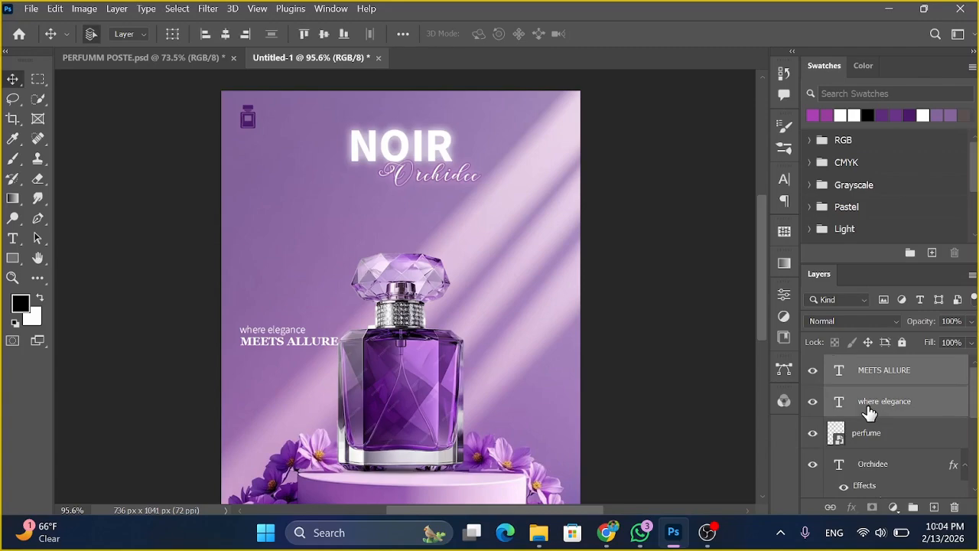
{"action": "key", "text": "Left"}
{"action": "key", "text": "Left"}
{"action": "key", "text": "Left"}
{"action": "key", "text": "Left"}
{"action": "key", "text": "Left"}
{"action": "key", "text": "Up"}
{"action": "key", "text": "Up"}
{"action": "key", "text": "Up"}
{"action": "key", "text": "Up"}
{"action": "key", "text": "Up"}
{"action": "key", "text": "Up"}
{"action": "key", "text": "Up"}
{"action": "key", "text": "Up"}
{"action": "key", "text": "Up"}
{"action": "key", "text": "Up"}
{"action": "key", "text": "Up"}
{"action": "key", "text": "Up"}
{"action": "key", "text": "Up"}
{"action": "key", "text": "Up"}
{"action": "key", "text": "Up"}
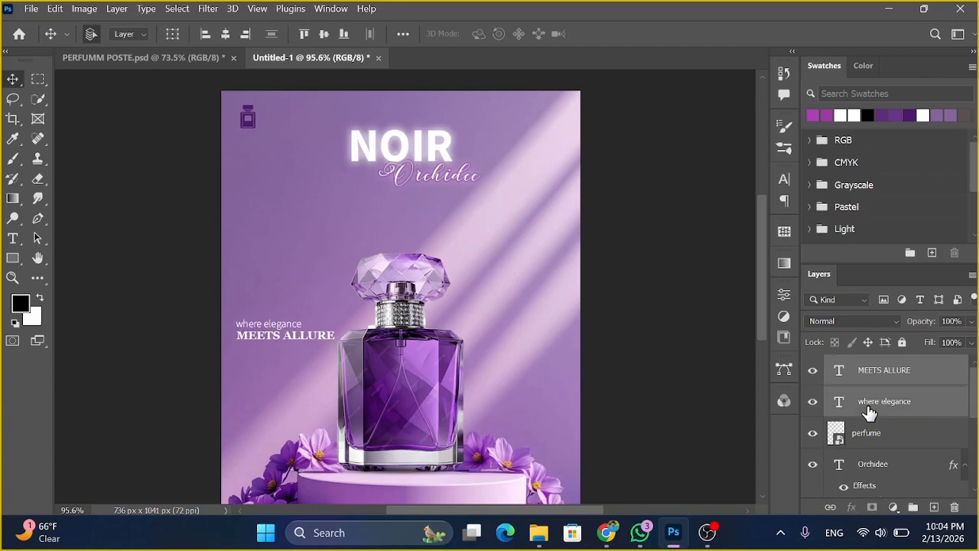
{"action": "key", "text": "Right"}
{"action": "key", "text": "Right"}
{"action": "key", "text": "Right"}
{"action": "key", "text": "Right"}
{"action": "key", "text": "Right"}
{"action": "key", "text": "Right"}
{"action": "key", "text": "Right"}
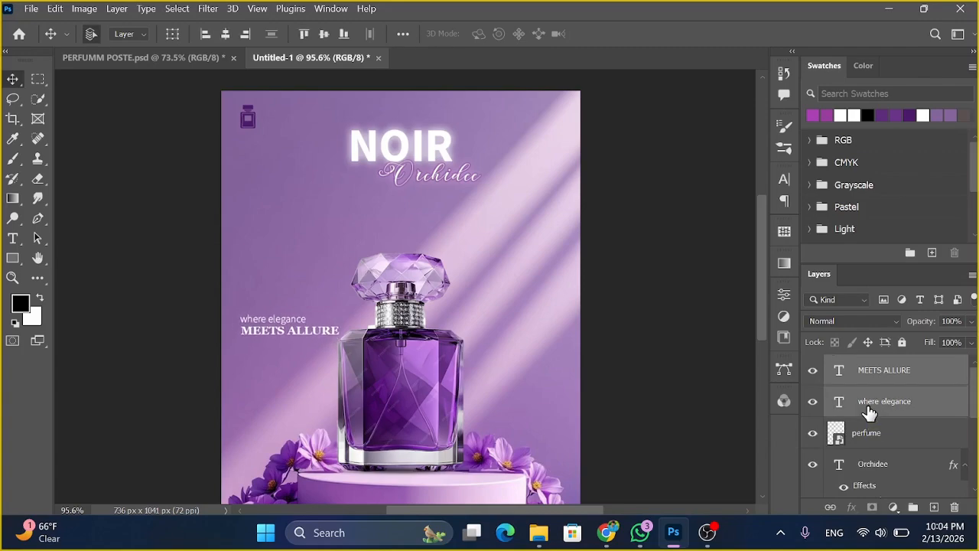
{"action": "key", "text": "Up"}
{"action": "key", "text": "Up"}
{"action": "key", "text": "Up"}
{"action": "key", "text": "Up"}
{"action": "key", "text": "Up"}
{"action": "key", "text": "Up"}
{"action": "key", "text": "Up"}
{"action": "key", "text": "Up"}
{"action": "key", "text": "Up"}
{"action": "key", "text": "Up"}
{"action": "key", "text": "Up"}
{"action": "key", "text": "Right"}
{"action": "key", "text": "Right"}
{"action": "key", "text": "Right"}
{"action": "key", "text": "Right"}
{"action": "key", "text": "Right"}
{"action": "key", "text": "Right"}
{"action": "key", "text": "Right"}
{"action": "key", "text": "Right"}
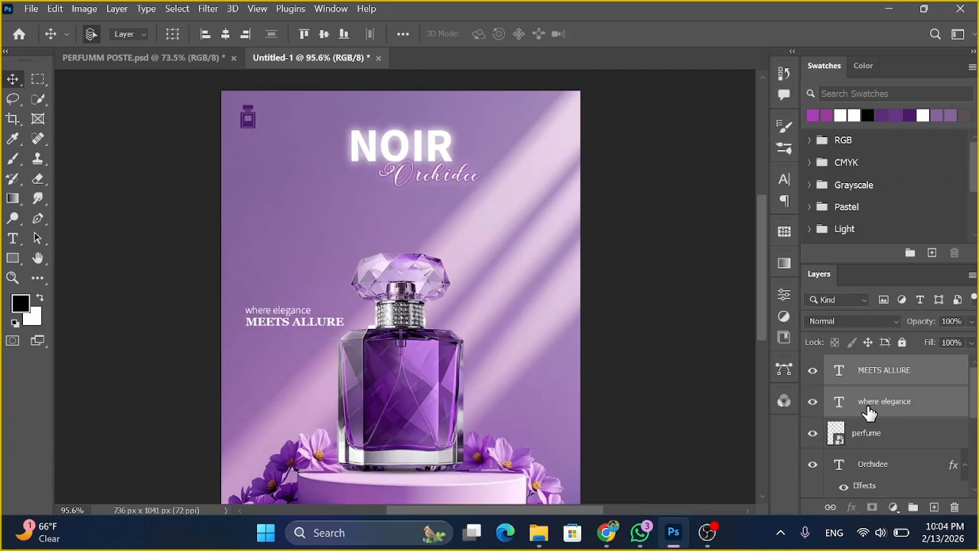
- Nudge the two selected tagline texts slightly further right and up toward the bottle's neck, and deselect them
{"action": "key", "text": "Up"}
{"action": "key", "text": "Right"}
{"action": "key", "text": "Right"}
{"action": "key", "text": "Right"}
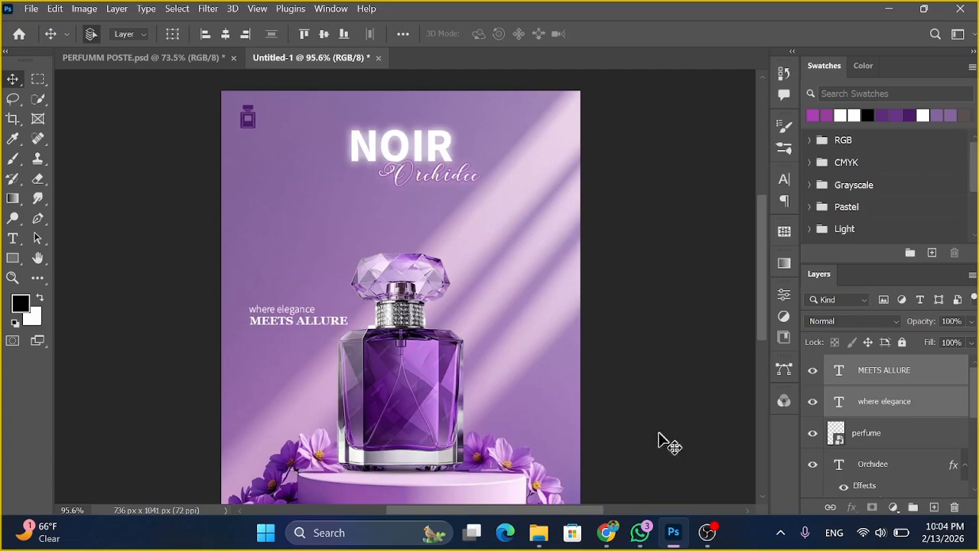
{"action": "left_click", "coordinate": [115, 240]}
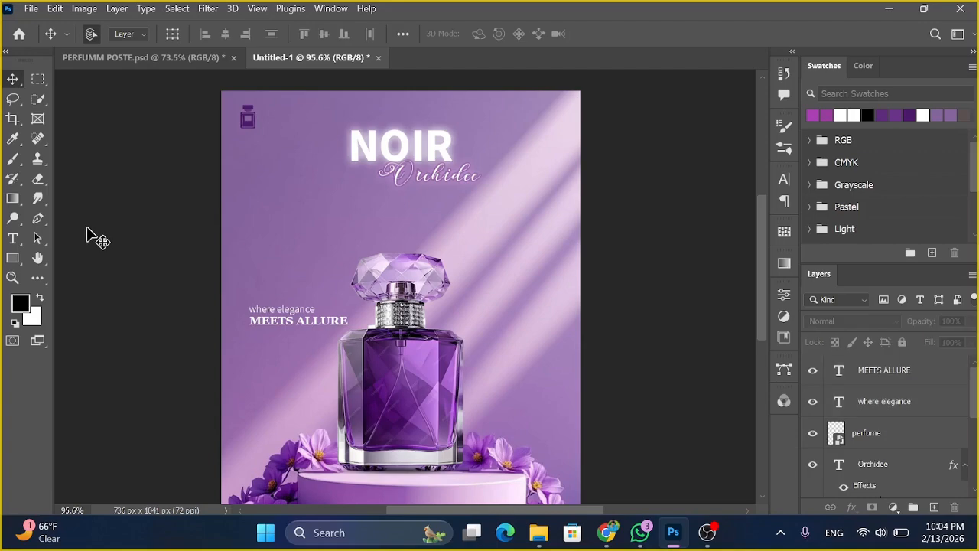
- Set the Type tool's font to Source Sans Variable Light
{"action": "left_click", "coordinate": [13, 238]}
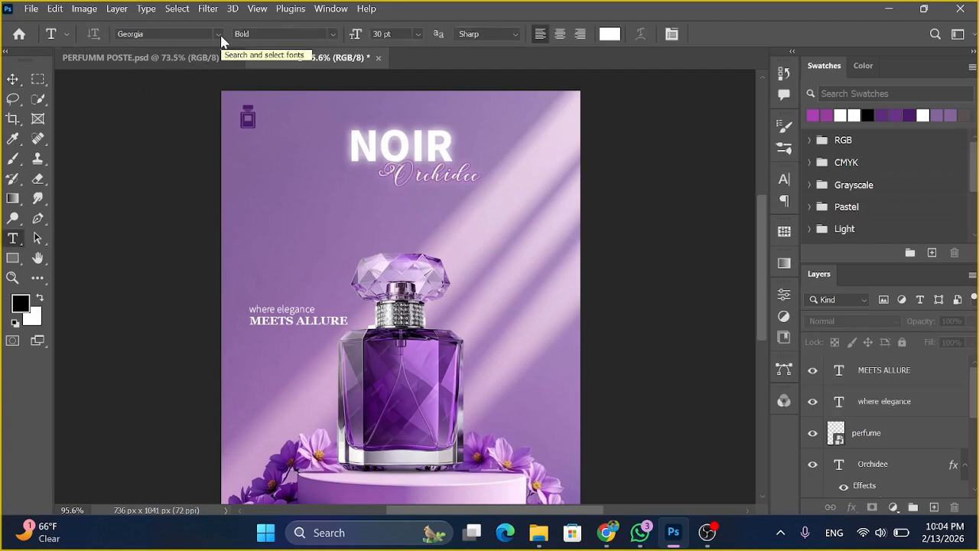
{"action": "left_click", "coordinate": [218, 33]}
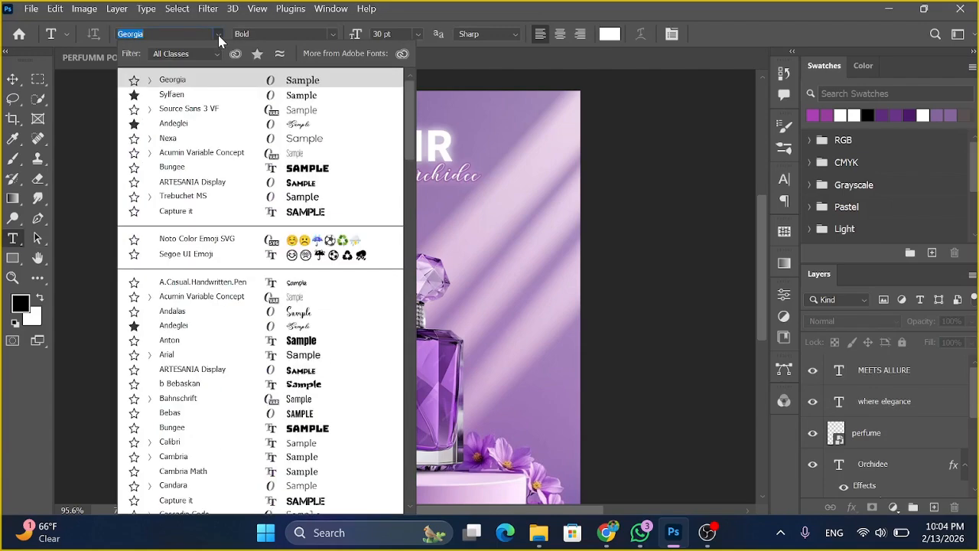
{"action": "type", "text": "Source Sans V"}
{"action": "type", "text": "ans Va"}
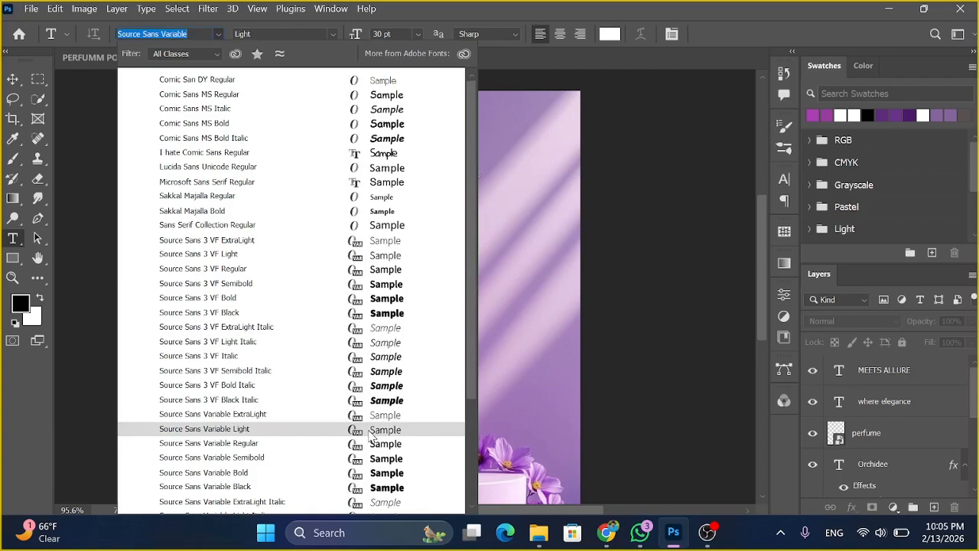
{"action": "left_click", "coordinate": [373, 433]}
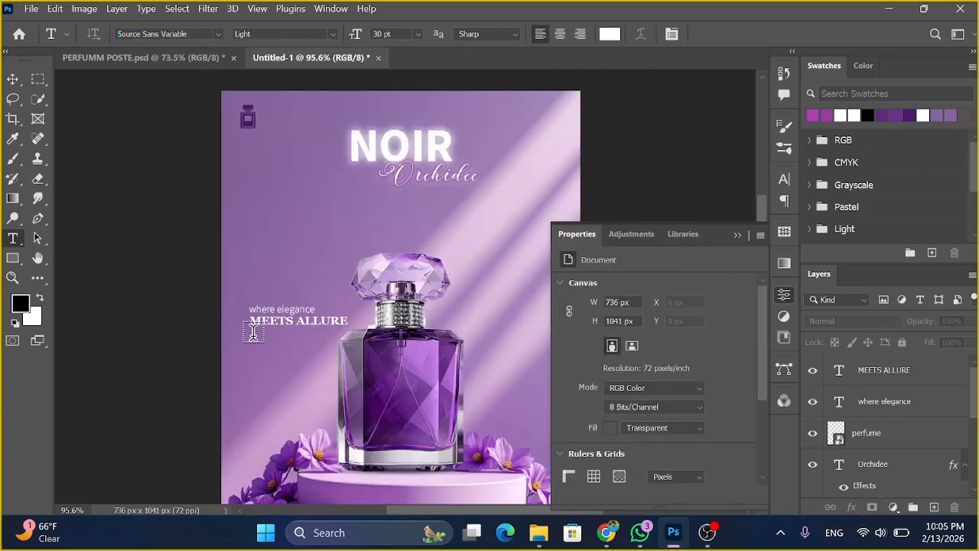
- Draw a narrow paragraph text box below the tagline, keep the Lorem ipsum placeholder, and set its size to 14 pt
{"action": "left_click_drag", "start_coordinate": [250, 346], "coordinate": [306, 407]}
{"action": "left_click", "coordinate": [739, 238]}
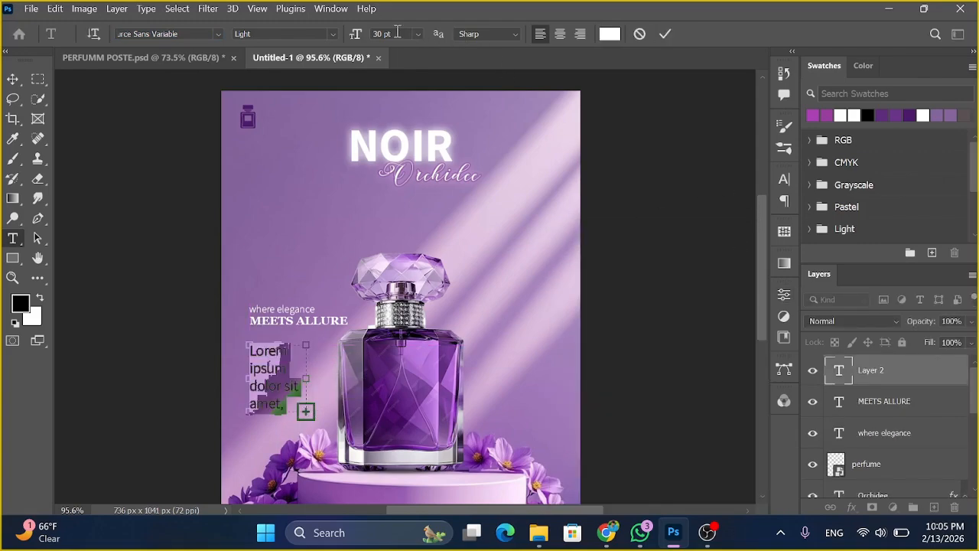
{"action": "left_click", "coordinate": [352, 38]}
{"action": "left_click_drag", "start_coordinate": [352, 38], "coordinate": [342, 45]}
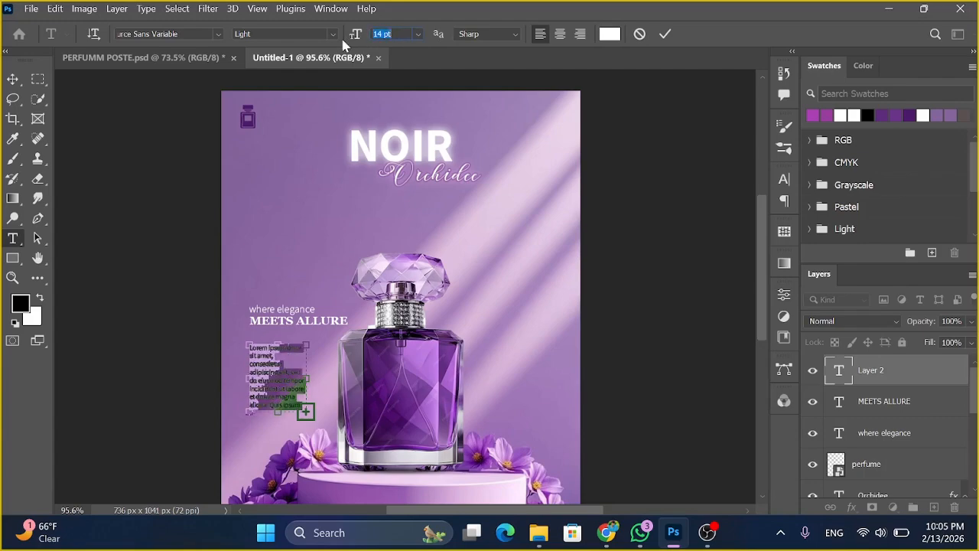
{"action": "left_click", "coordinate": [10, 79]}
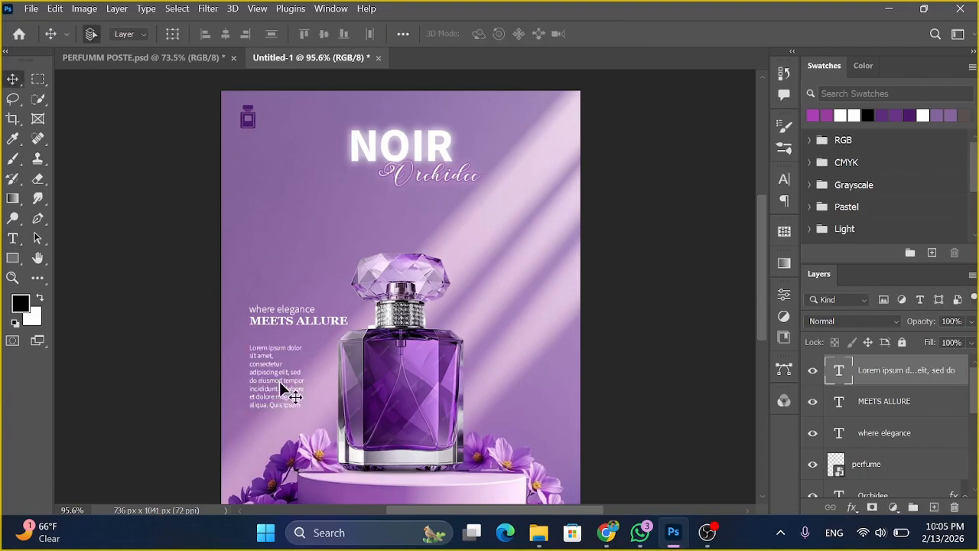
- Nudge the placeholder paragraph up so it sits close beneath MEETS ALLURE
{"action": "key", "text": "Up"}
{"action": "key", "text": "Up"}
{"action": "key", "text": "Up"}
{"action": "key", "text": "Up"}
{"action": "key", "text": "Up"}
{"action": "key", "text": "Up"}
{"action": "key", "text": "Up"}
{"action": "key", "text": "Up"}
{"action": "key", "text": "Up"}
{"action": "key", "text": "Up"}
{"action": "key", "text": "Up"}
{"action": "key", "text": "Up"}
{"action": "key", "text": "Up"}
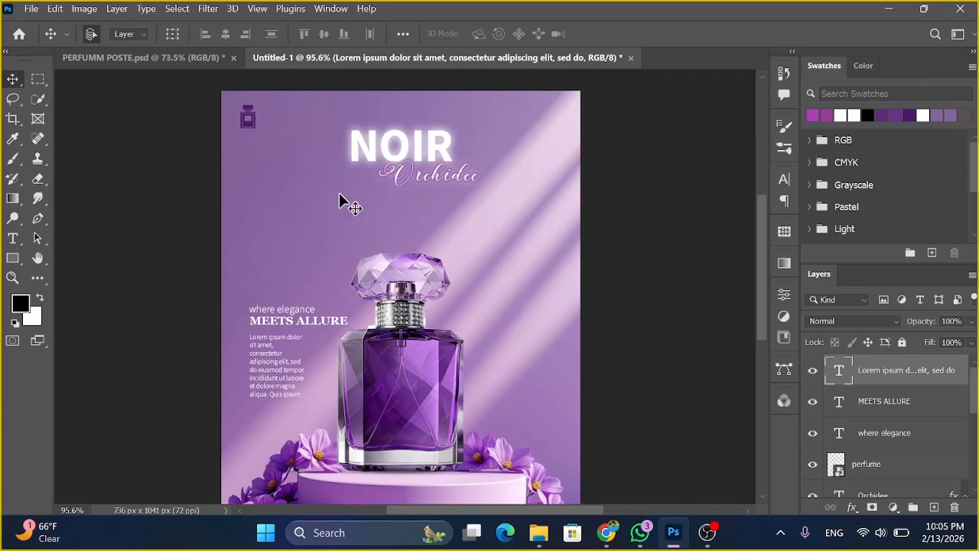
- Start a dark purple text line in the open area to the bottle's right, using Bebas Regular at 24 pt
{"action": "scroll", "coordinate": [230, 230], "scroll_direction": "down", "scroll_amount": 1}
{"action": "left_click", "coordinate": [12, 244]}
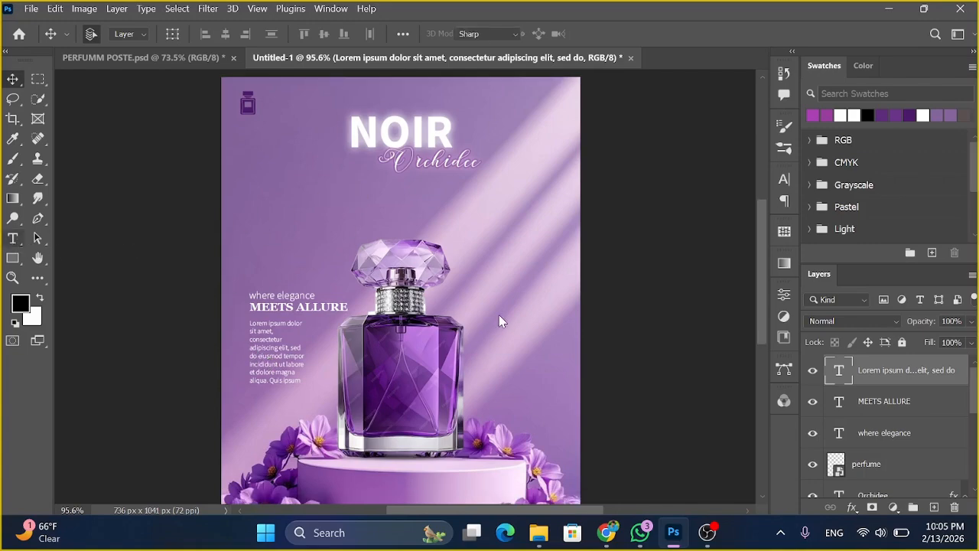
{"action": "left_click", "coordinate": [486, 342]}
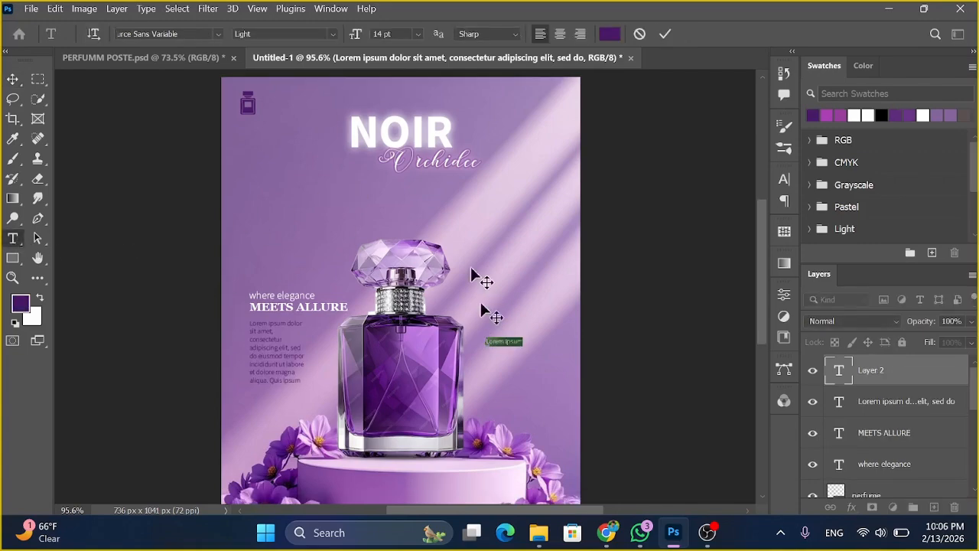
{"action": "left_click", "coordinate": [418, 34]}
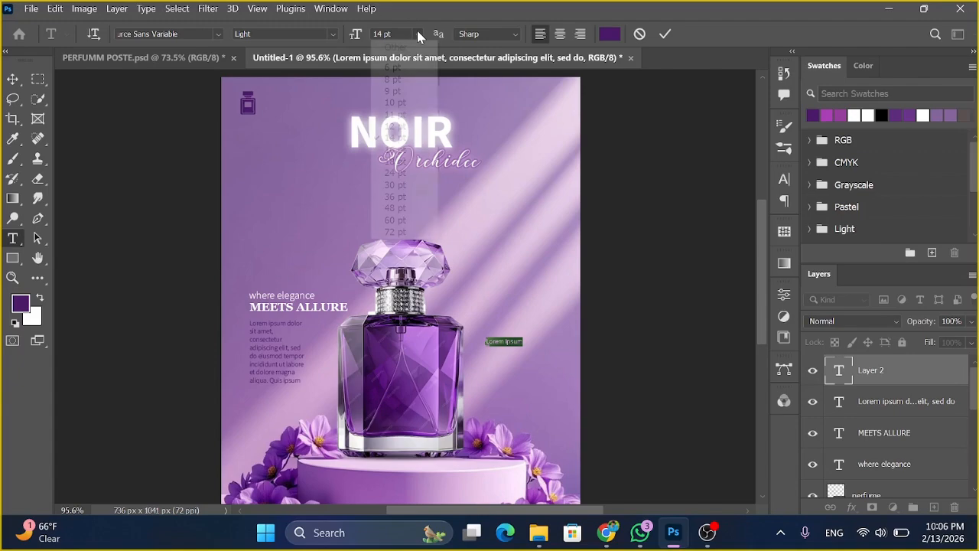
{"action": "left_click", "coordinate": [412, 172]}
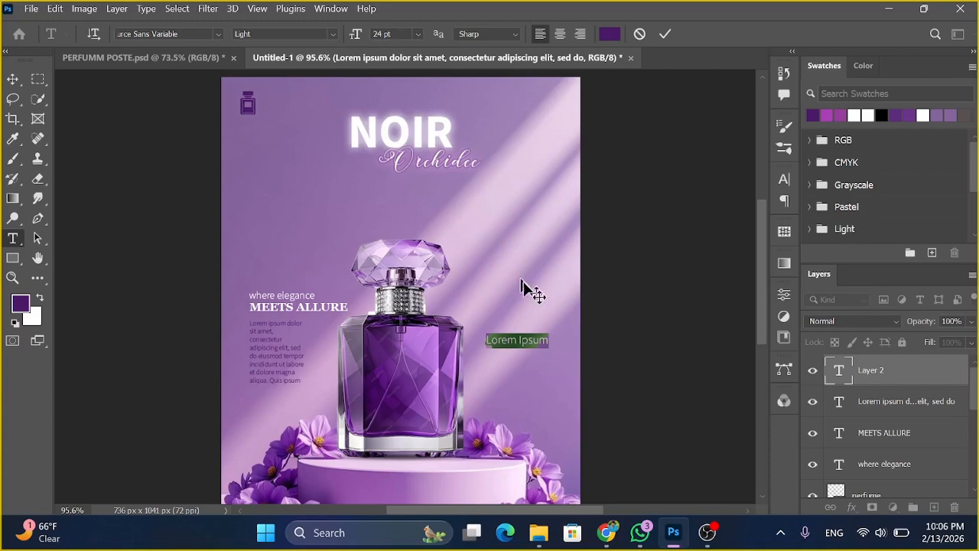
{"action": "left_click", "coordinate": [218, 33]}
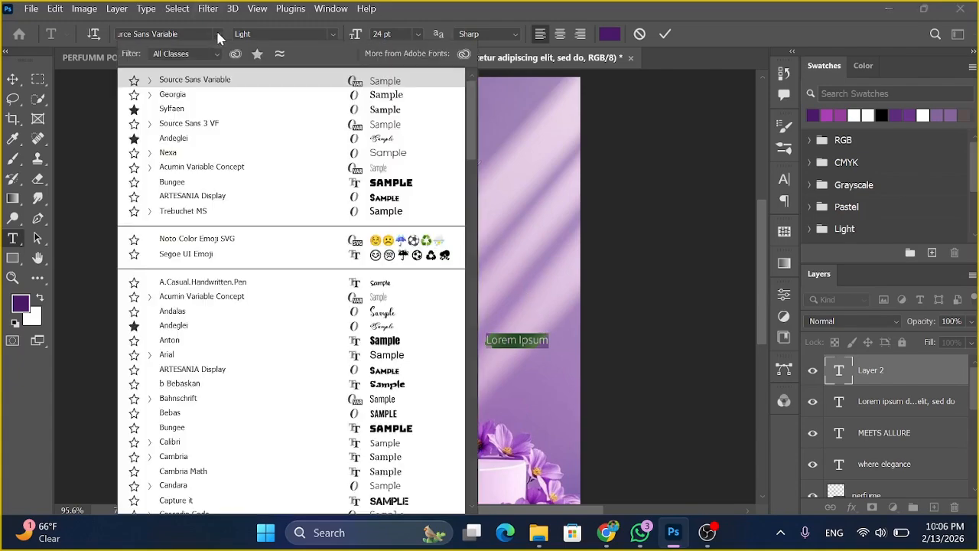
{"action": "type", "text": "B"}
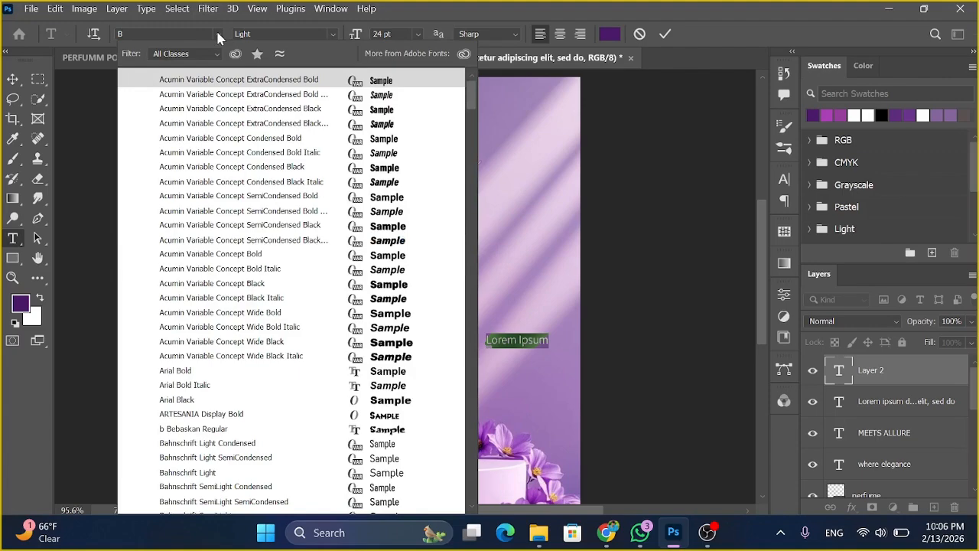
{"action": "type", "text": "E"}
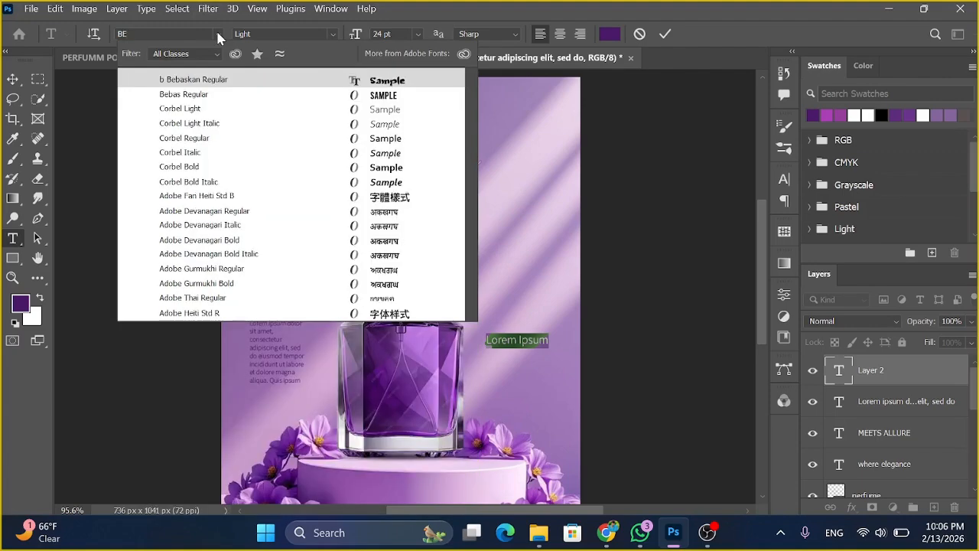
{"action": "left_click", "coordinate": [213, 97]}
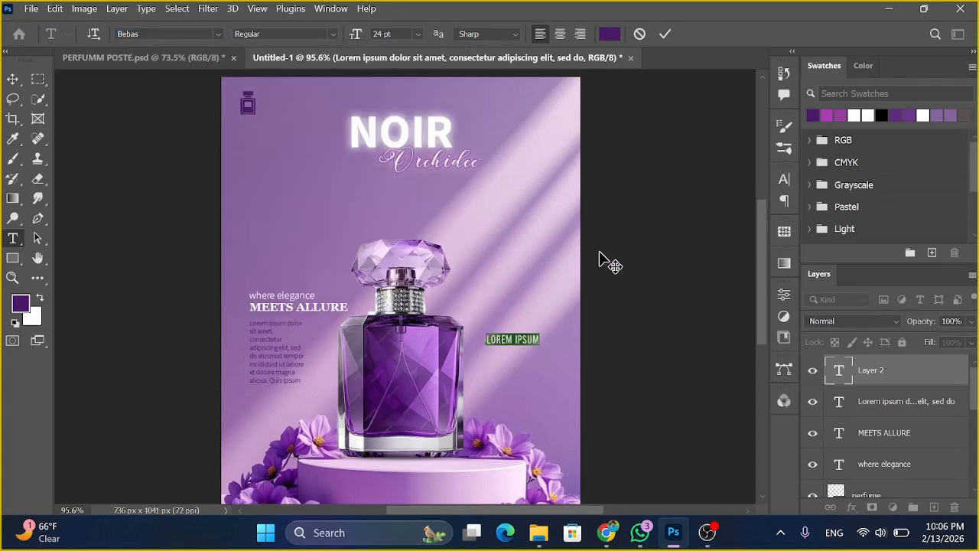
- Enter 25% OFF as the offer text and commit it
{"action": "type", "text": "25%"}
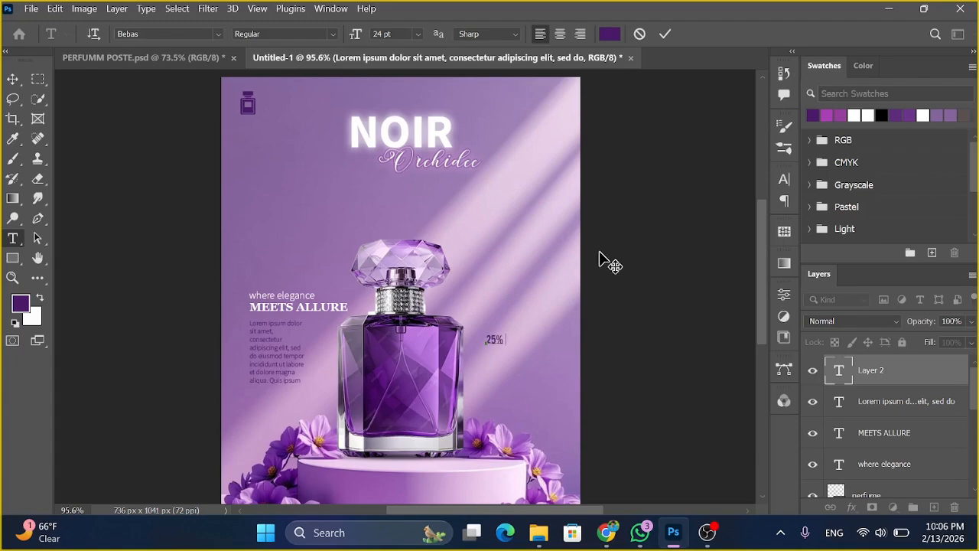
{"action": "type", "text": " OFF"}
{"action": "key", "text": "ctrl+t"}
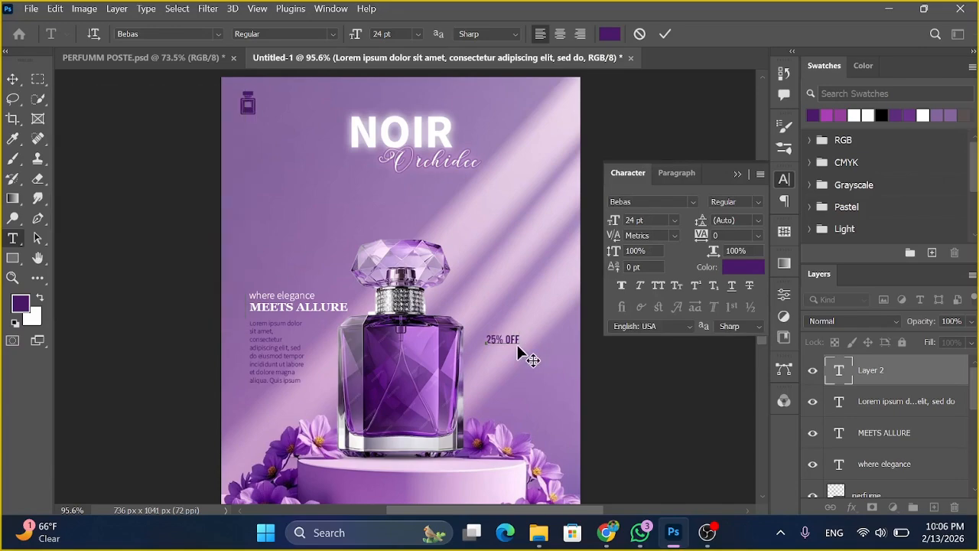
{"action": "left_click", "coordinate": [17, 82]}
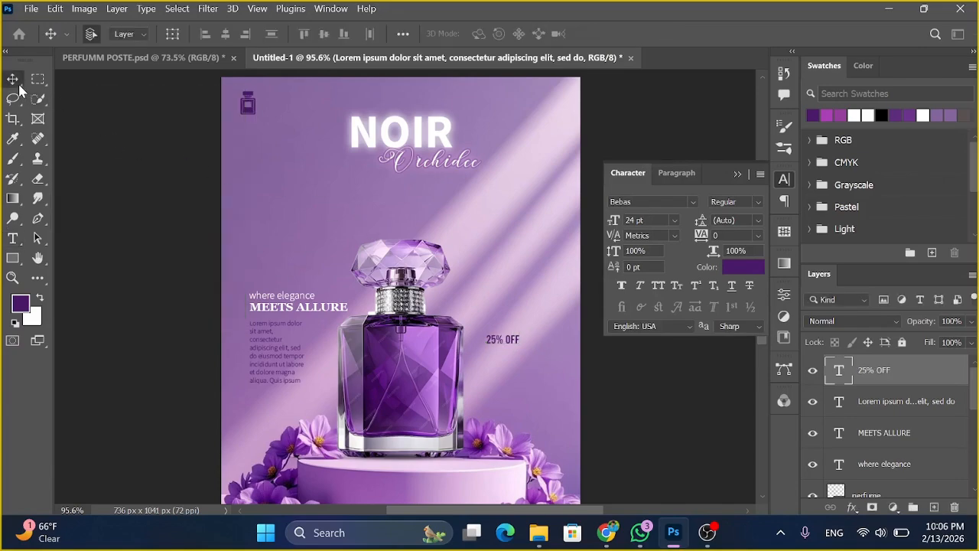
{"action": "left_click", "coordinate": [739, 173]}
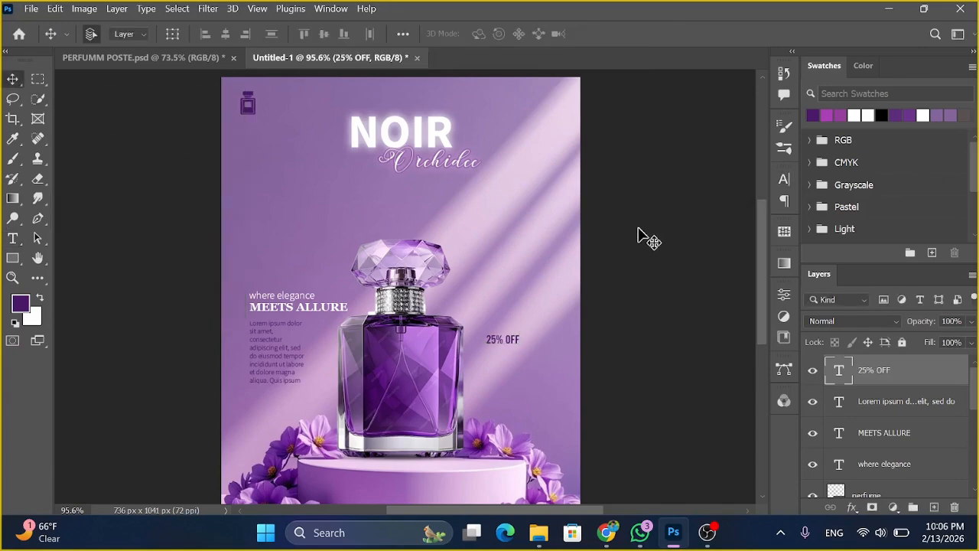
- Scale the 25% OFF text to about 208% and move it slightly left and down beside the bottle
{"action": "key", "text": "ctrl+t"}
{"action": "left_click_drag", "start_coordinate": [525, 348], "coordinate": [549, 373]}
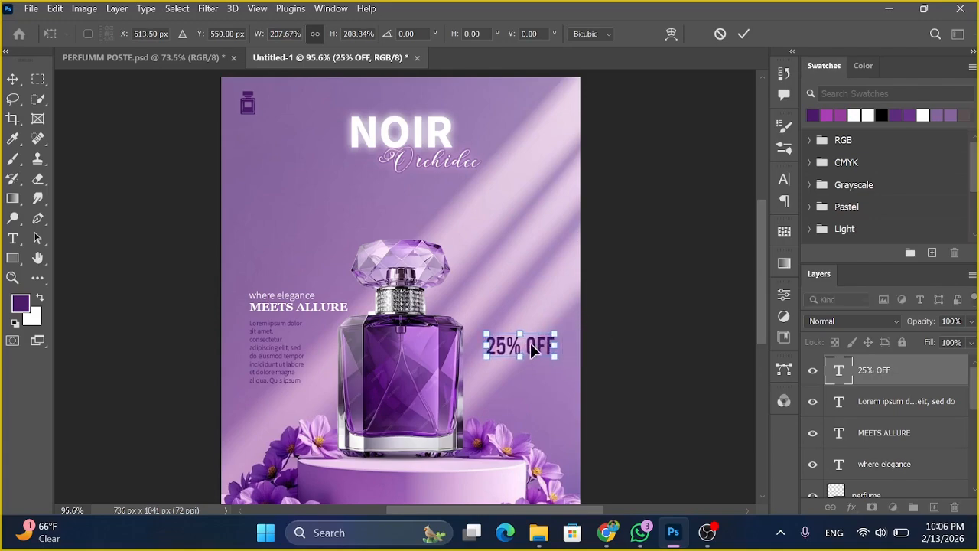
{"action": "left_click_drag", "start_coordinate": [533, 350], "coordinate": [528, 351]}
{"action": "left_click_drag", "start_coordinate": [526, 352], "coordinate": [526, 353]}
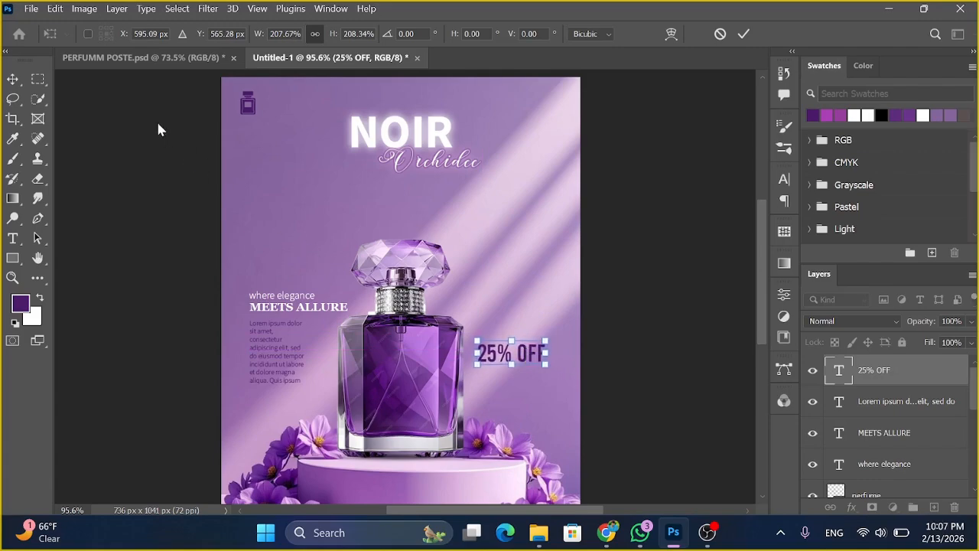
{"action": "left_click", "coordinate": [13, 81]}
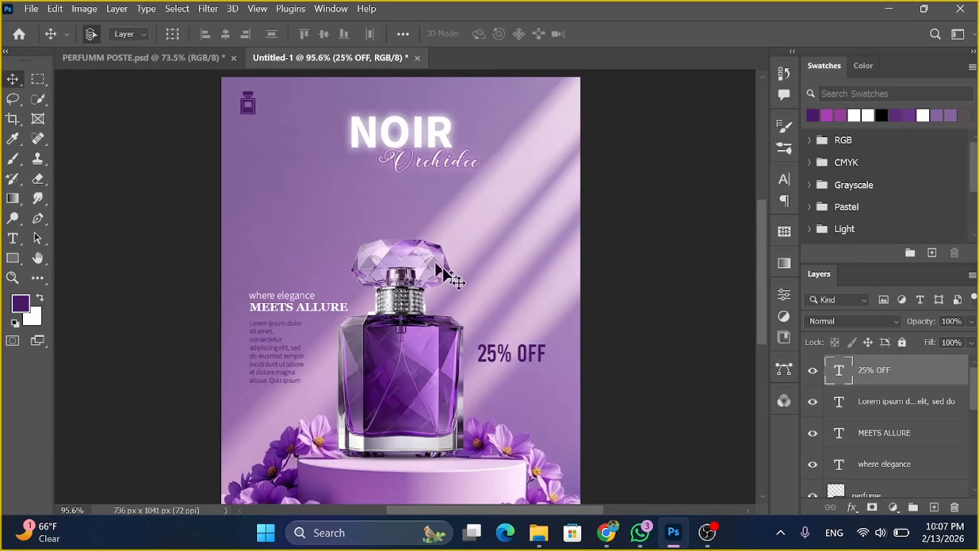
- Duplicate the 25% OFF text, offset the copy slightly right and down, and place its layer beneath the original
{"action": "left_click", "coordinate": [555, 368], "text": "alt"}
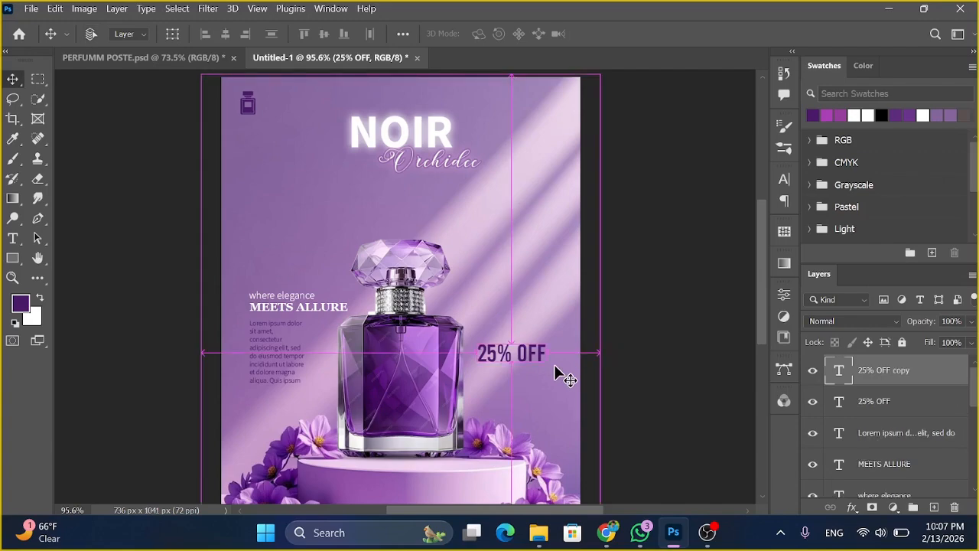
{"action": "key", "text": "Right"}
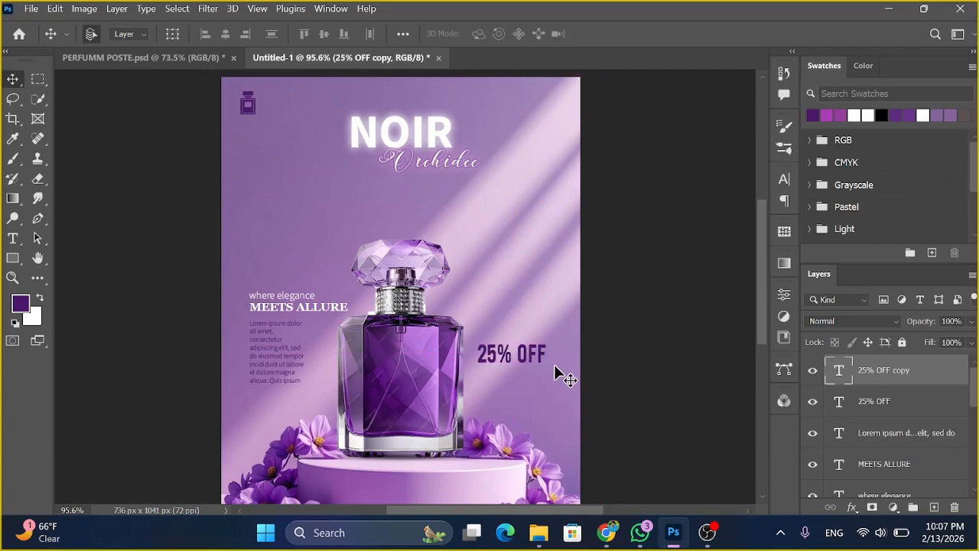
{"action": "key", "text": "Down"}
{"action": "left_click_drag", "start_coordinate": [867, 375], "coordinate": [872, 401]}
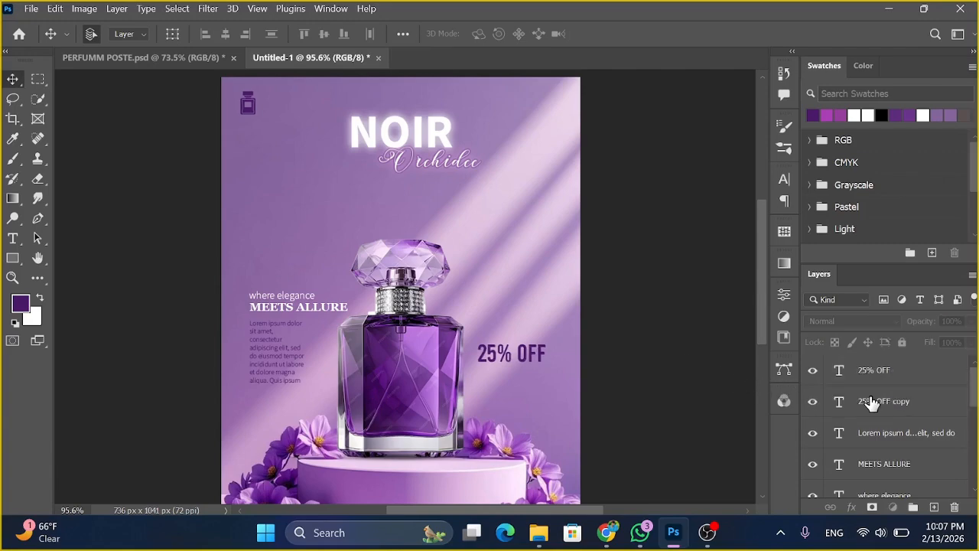
- Lower the 25% OFF copy's opacity to 54% and keep it closely offset behind the original as a shadow
{"action": "key", "text": "0"}
{"action": "key", "text": "6"}
{"action": "left_click", "coordinate": [970, 321]}
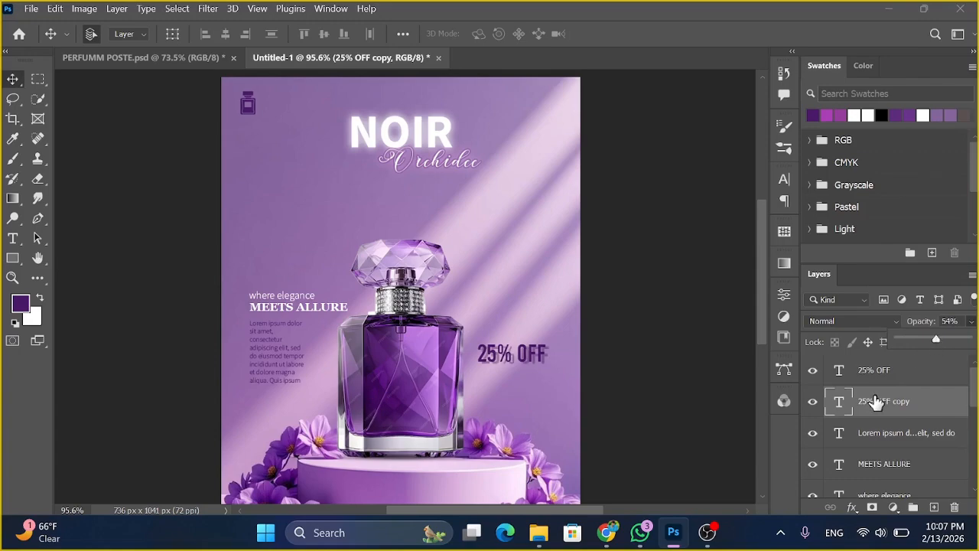
{"action": "left_click", "coordinate": [876, 402]}
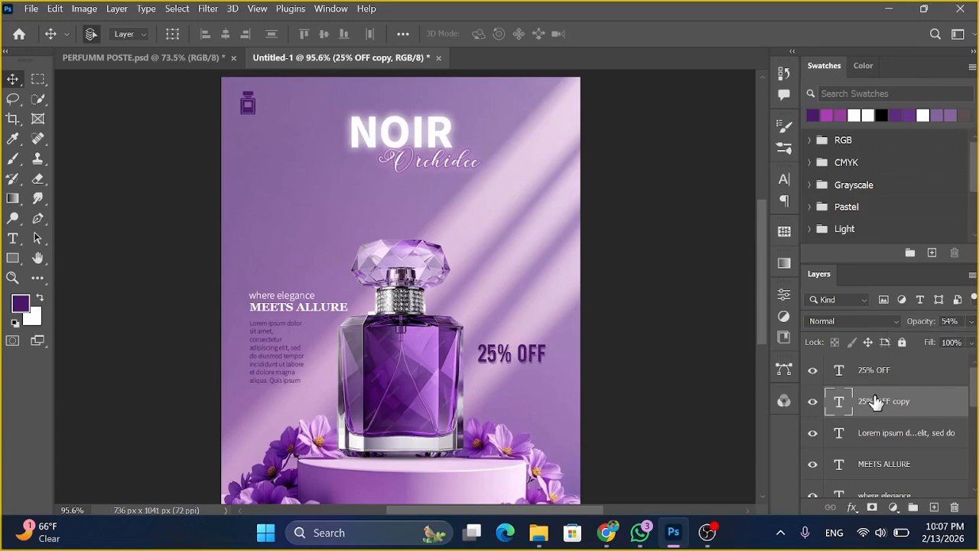
{"action": "left_click", "coordinate": [688, 291]}
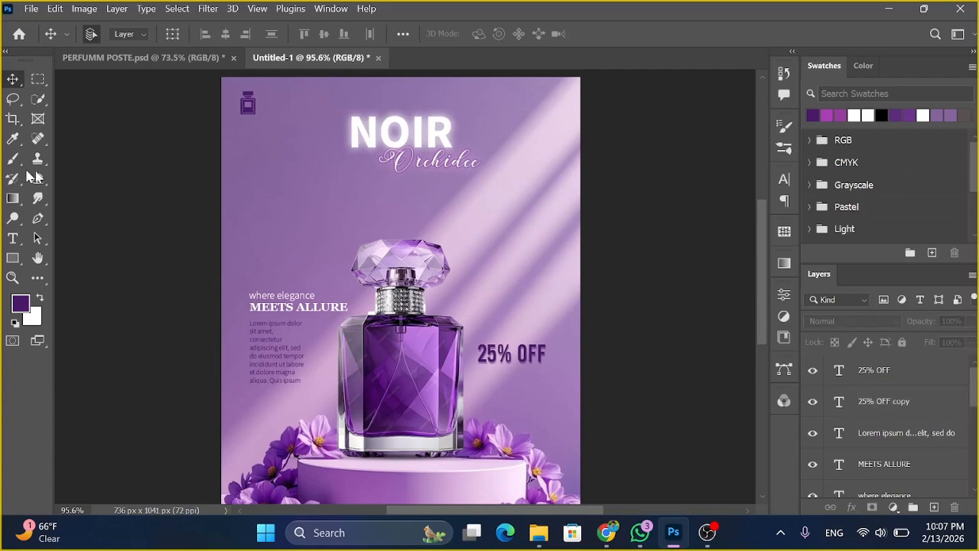
- Draw a dark purple rectangle about 162 × 56 px just below the 25% OFF text, overlapping the bottle's right edge
{"action": "left_click", "coordinate": [12, 257]}
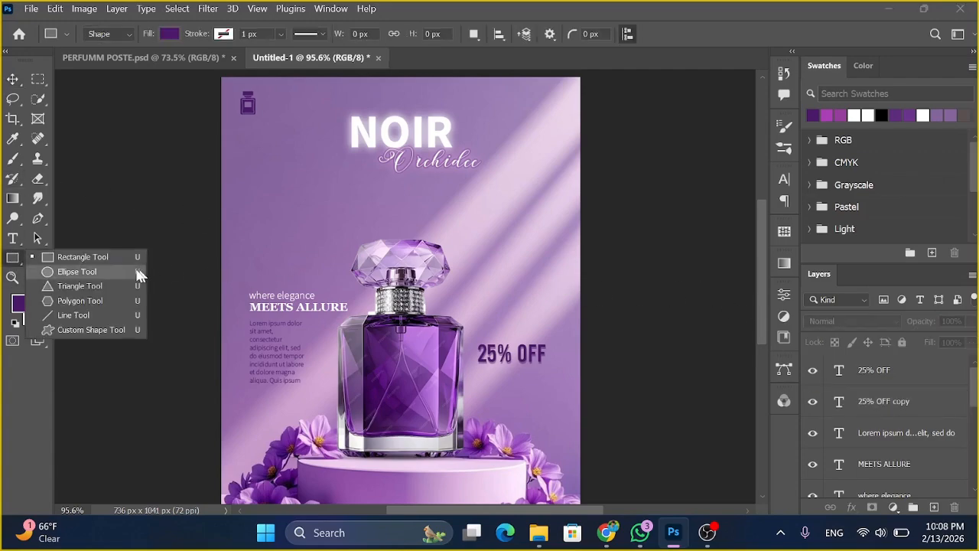
{"action": "left_click", "coordinate": [105, 259]}
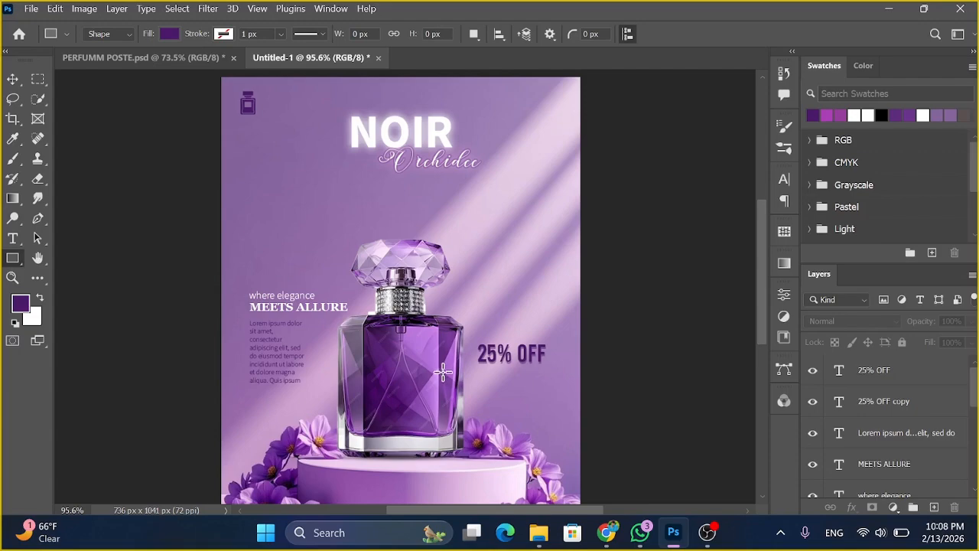
{"action": "left_click_drag", "start_coordinate": [442, 372], "coordinate": [521, 398]}
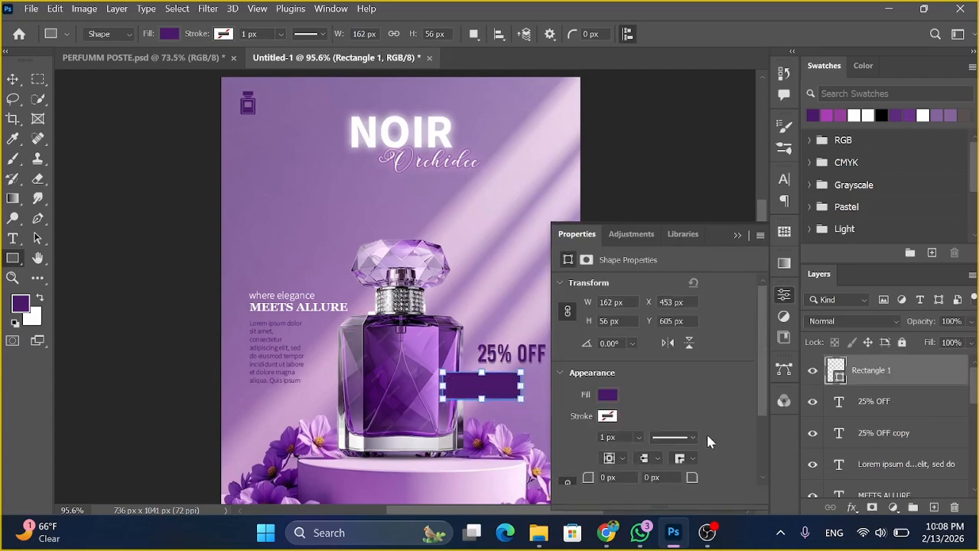
{"action": "left_click_drag", "start_coordinate": [763, 344], "coordinate": [765, 370]}
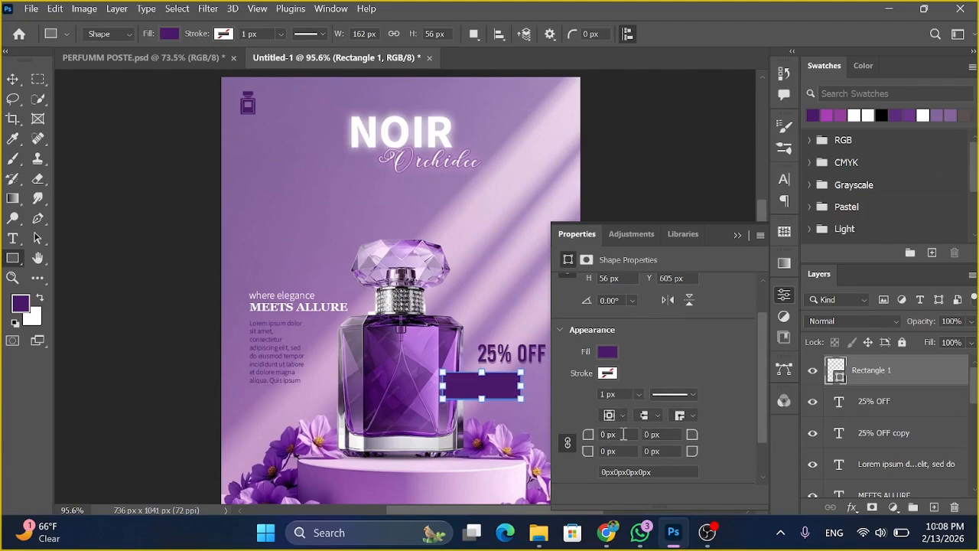
- Round all four corners of the dark purple rectangle to a 23 px radius
{"action": "left_click", "coordinate": [602, 434]}
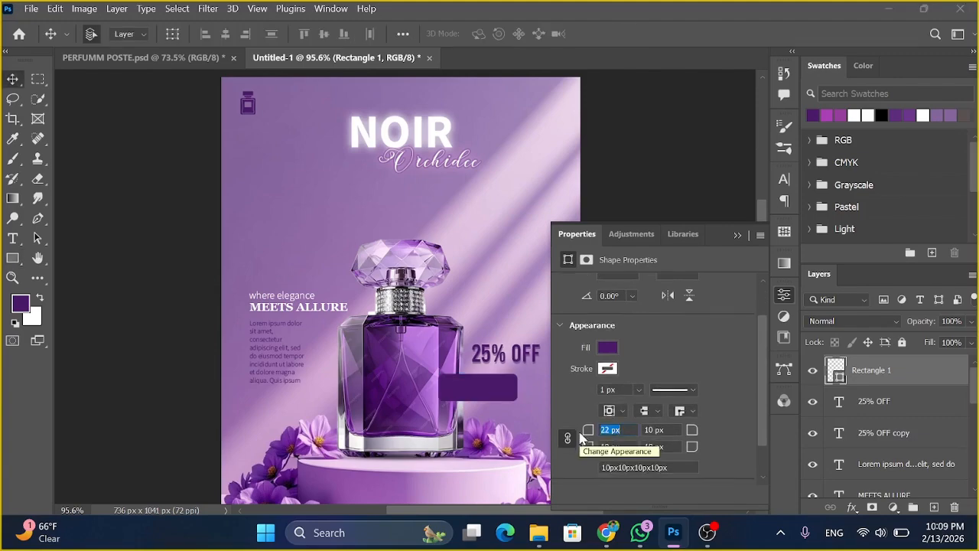
{"action": "left_click_drag", "start_coordinate": [579, 433], "coordinate": [589, 433]}
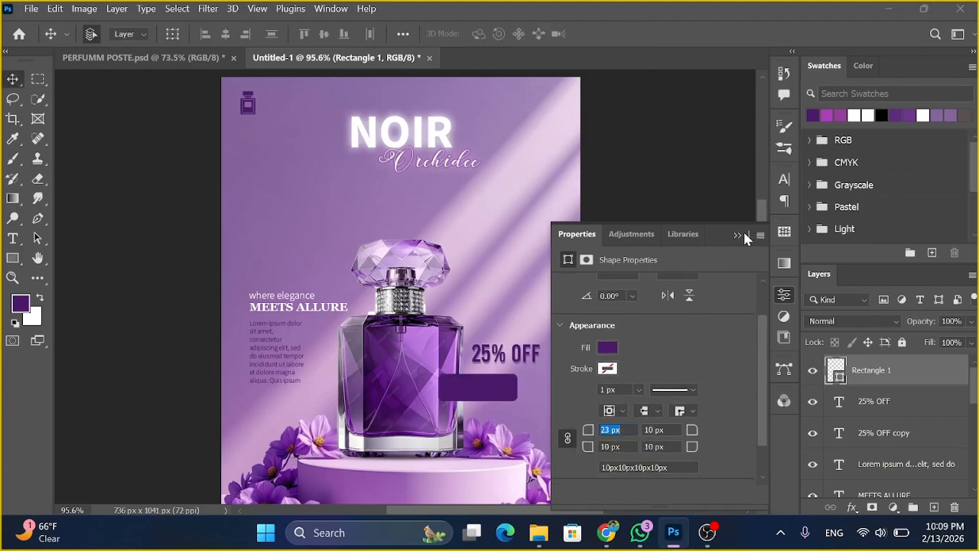
{"action": "left_click", "coordinate": [742, 235]}
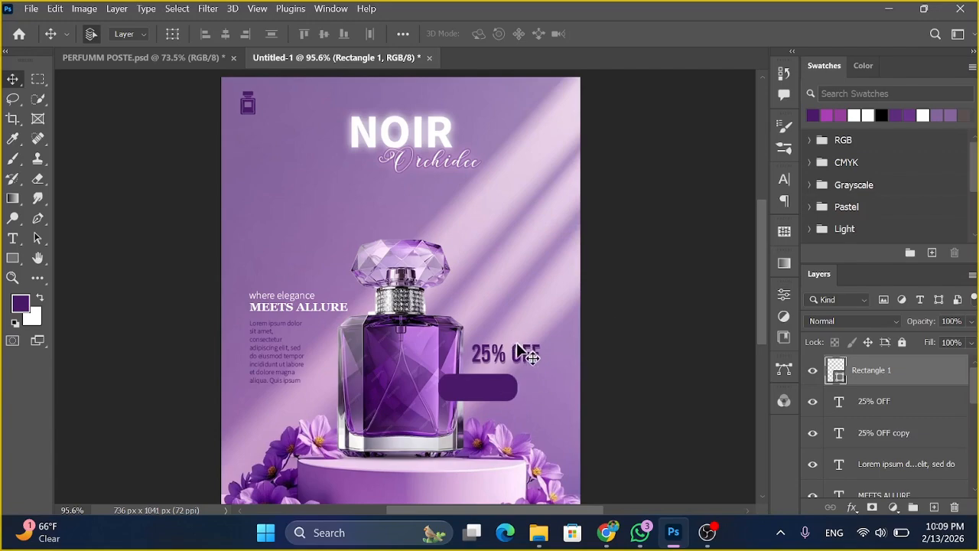
- Duplicate the 25% OFF text onto the rounded rectangle, place its layer above the shape, and color it white
{"action": "left_click_drag", "start_coordinate": [520, 350], "coordinate": [471, 384]}
{"action": "left_click", "coordinate": [470, 385]}
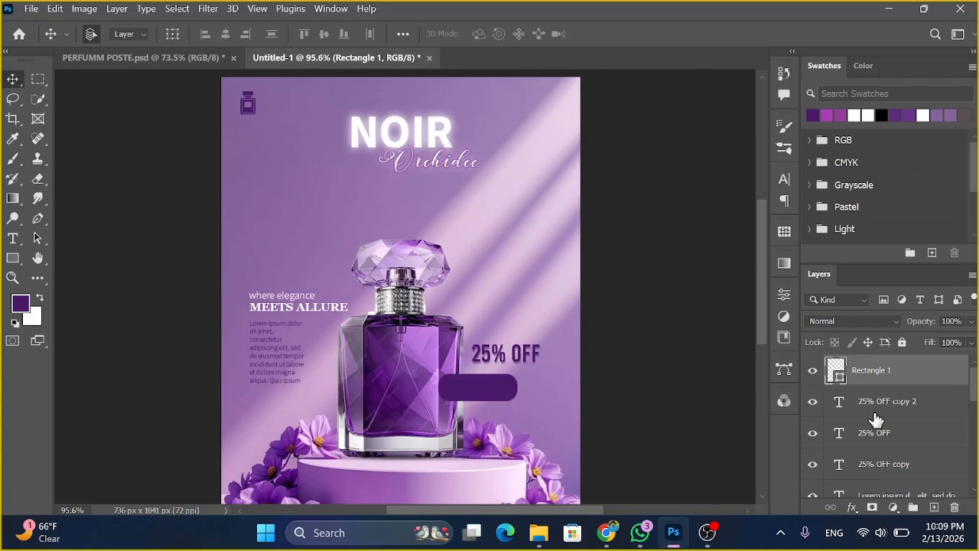
{"action": "left_click_drag", "start_coordinate": [875, 412], "coordinate": [872, 369]}
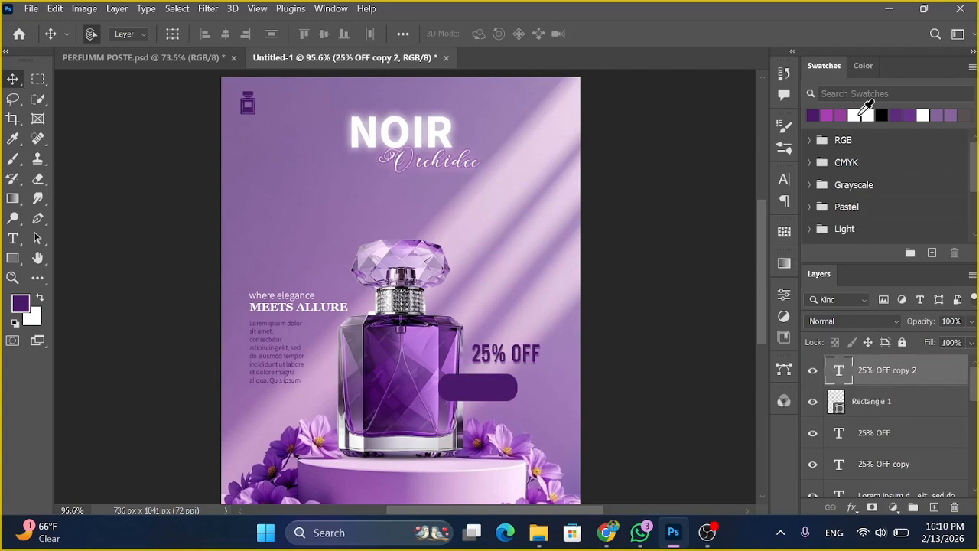
{"action": "left_click", "coordinate": [855, 115]}
{"action": "key", "text": "alt+BackSpace"}
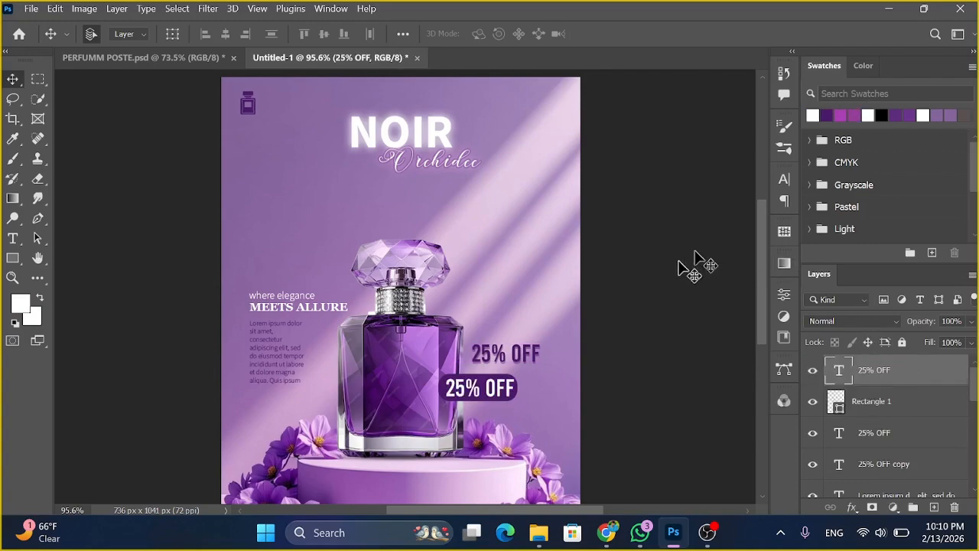
- Replace the white text on the rounded rectangle with "BUY NOW!"
{"action": "key", "text": "t"}
{"action": "triple_click", "coordinate": [496, 388]}
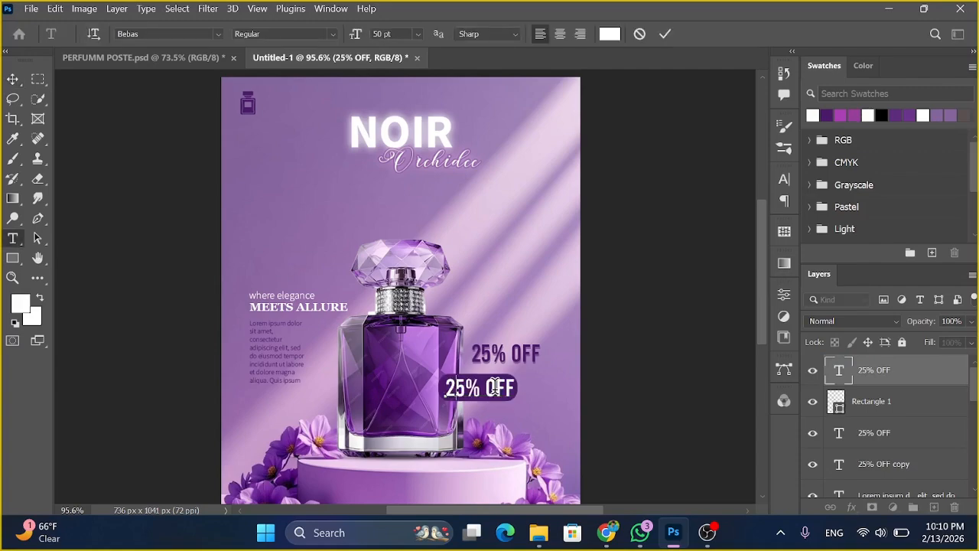
{"action": "type", "text": "BUY NOW"}
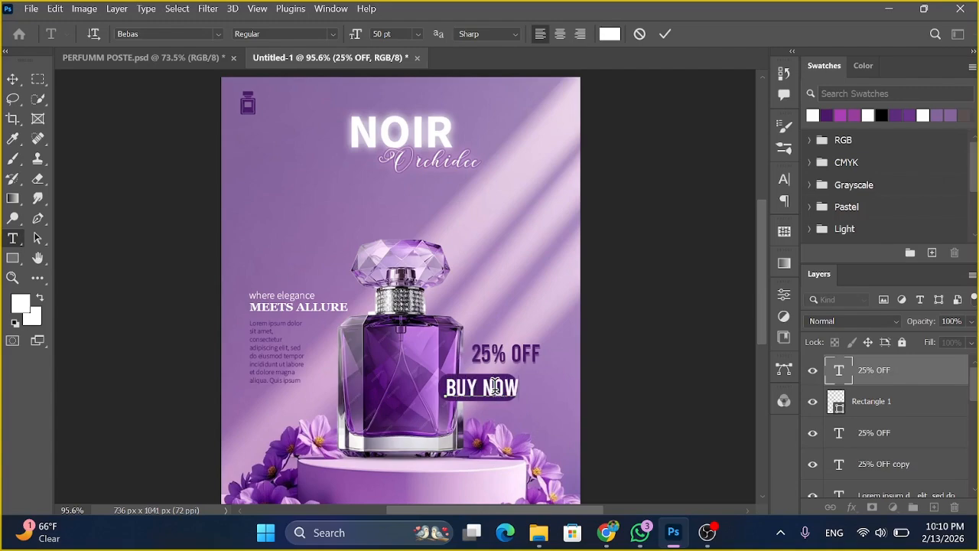
{"action": "type", "text": "!"}
{"action": "left_click", "coordinate": [14, 81]}
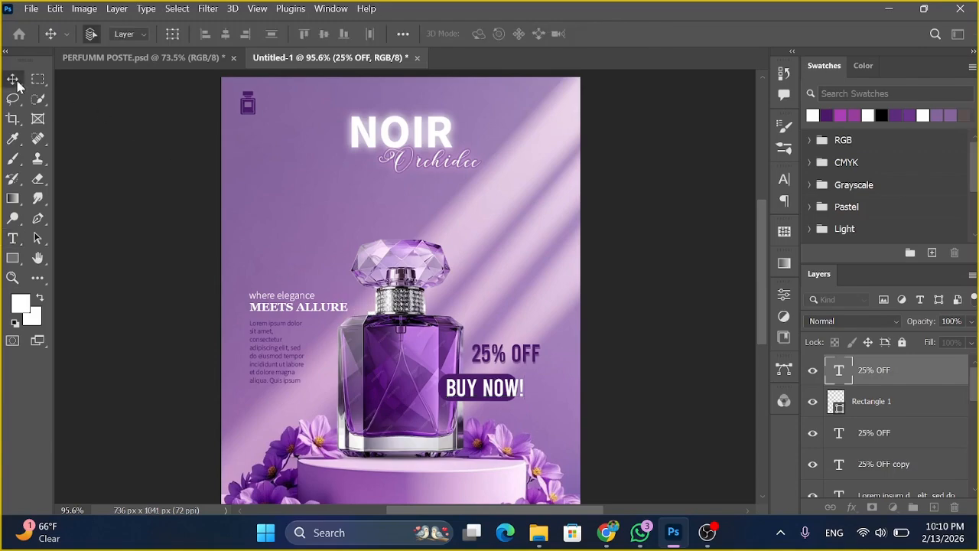
- Change the BUY NOW! text's font to Source Sans 3 VF Semibold
{"action": "left_click", "coordinate": [13, 238]}
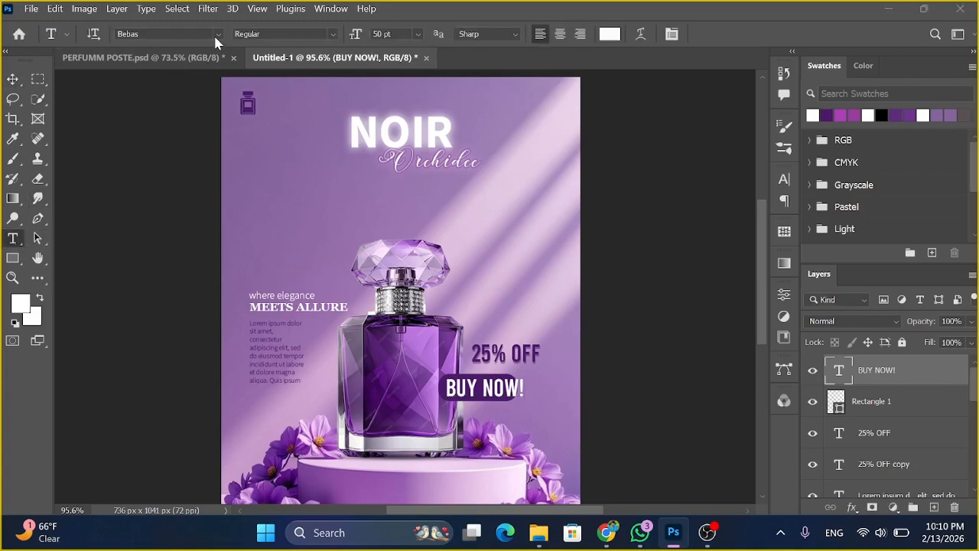
{"action": "left_click", "coordinate": [214, 33]}
{"action": "type", "text": "SAN"}
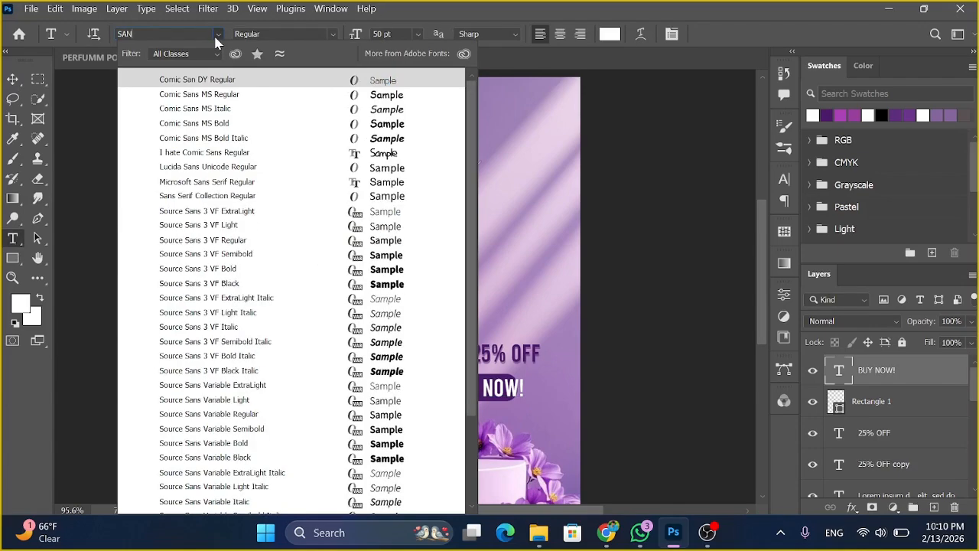
{"action": "left_click", "coordinate": [387, 253]}
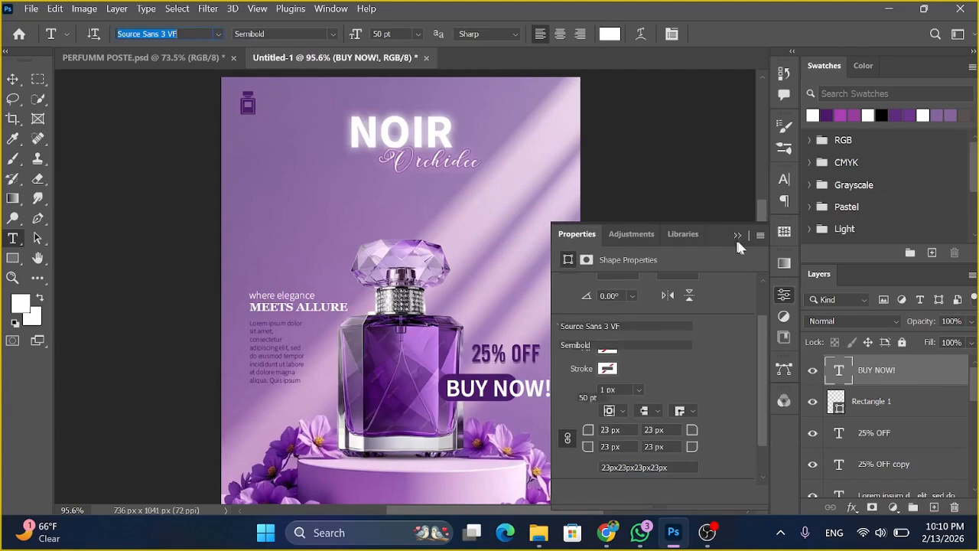
{"action": "left_click", "coordinate": [738, 234]}
- Scale the BUY NOW! text to about 56% and center it inside the rounded button shape
{"action": "key", "text": "ctrl+t"}
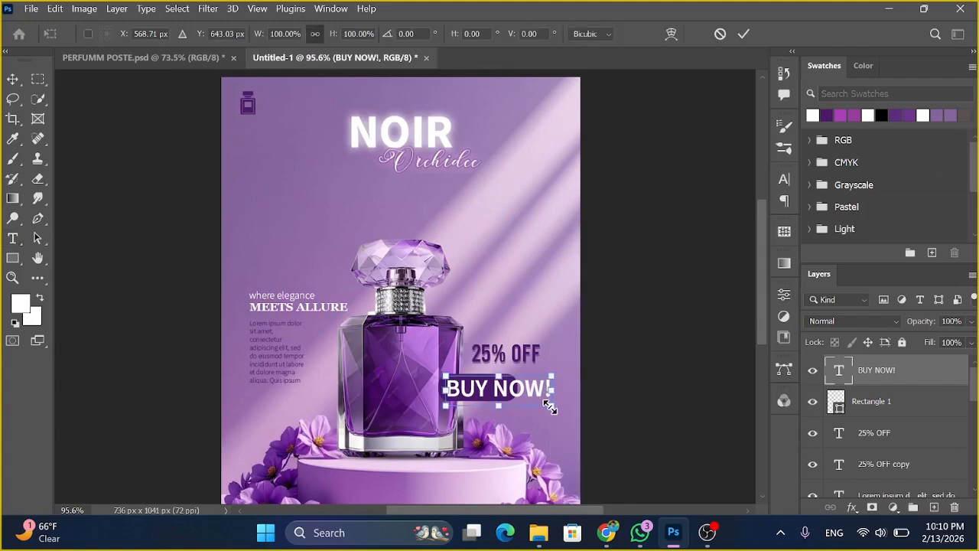
{"action": "left_click_drag", "start_coordinate": [549, 408], "coordinate": [487, 387]}
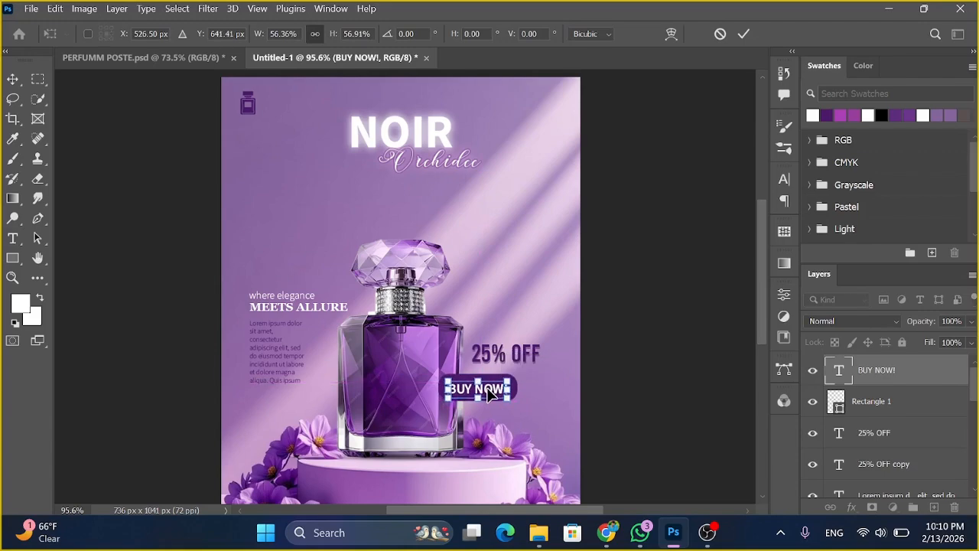
{"action": "key", "text": "Up"}
{"action": "key", "text": "Up"}
{"action": "key", "text": "Up"}
{"action": "key", "text": "Right"}
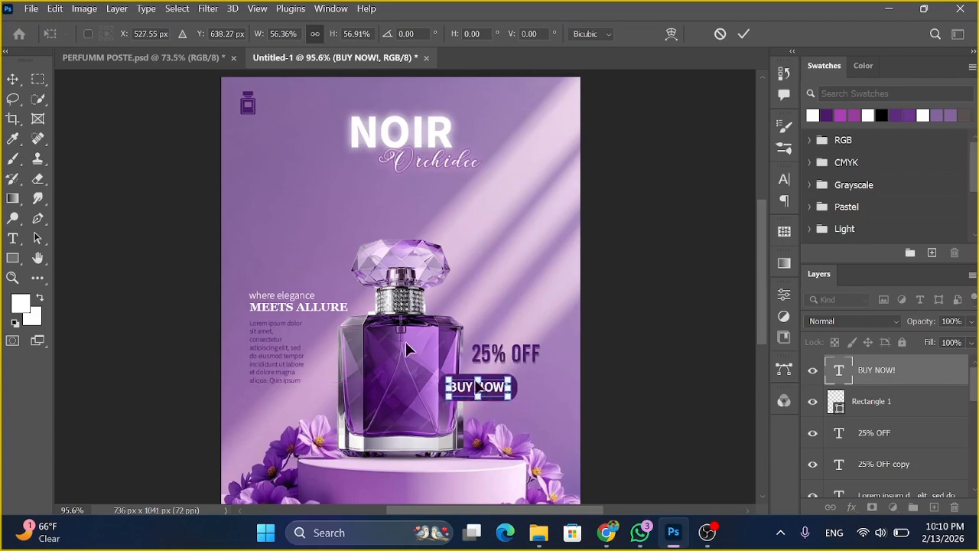
{"action": "left_click", "coordinate": [13, 79]}
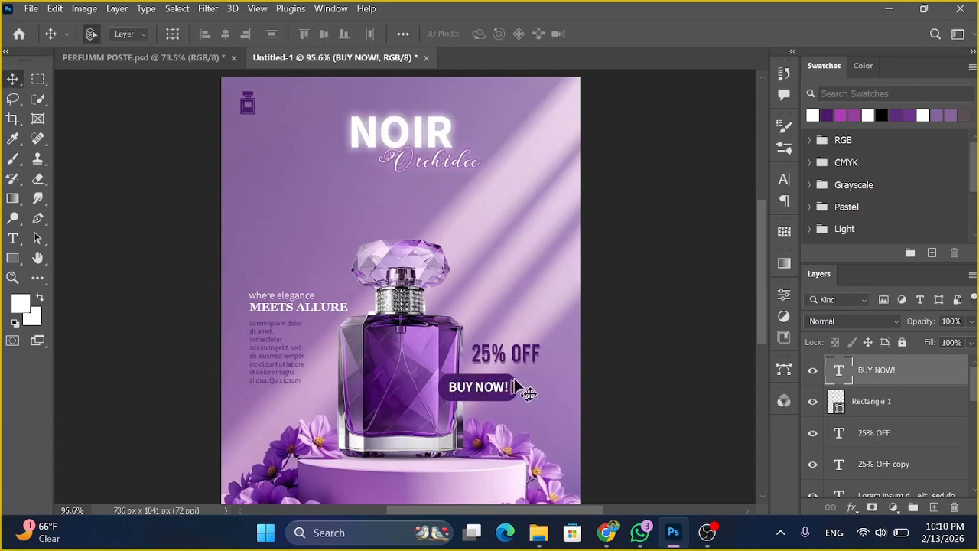
- Place the iinn, fffff and call icon images from the file folder into the poster as separate layers
{"action": "left_click_drag", "start_coordinate": [761, 243], "coordinate": [764, 237]}
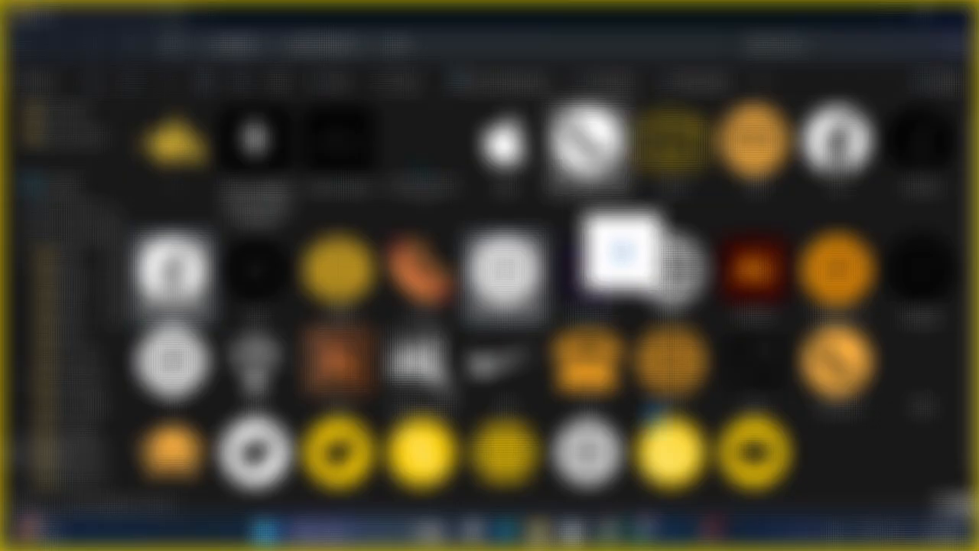
{"action": "left_click_drag", "start_coordinate": [621, 282], "coordinate": [504, 192]}
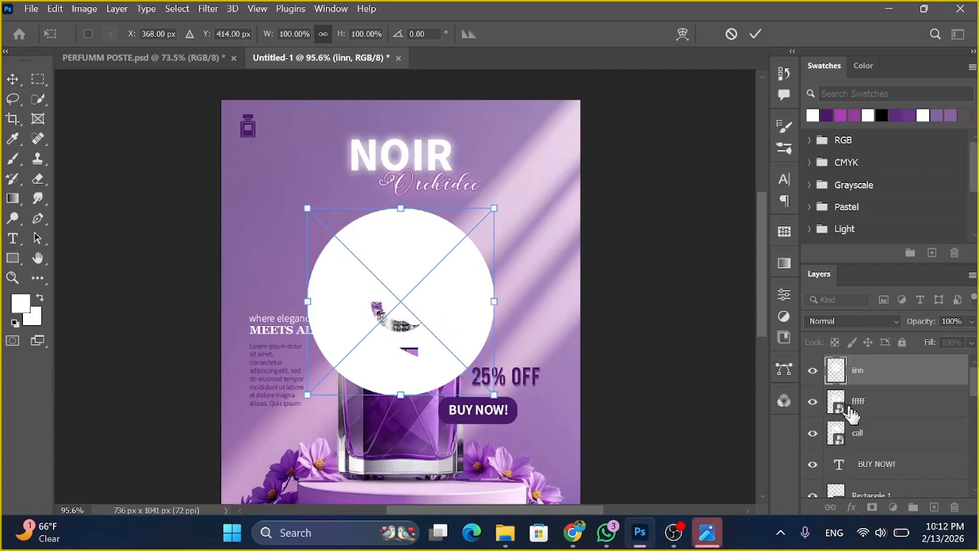
{"action": "key", "text": "Return"}
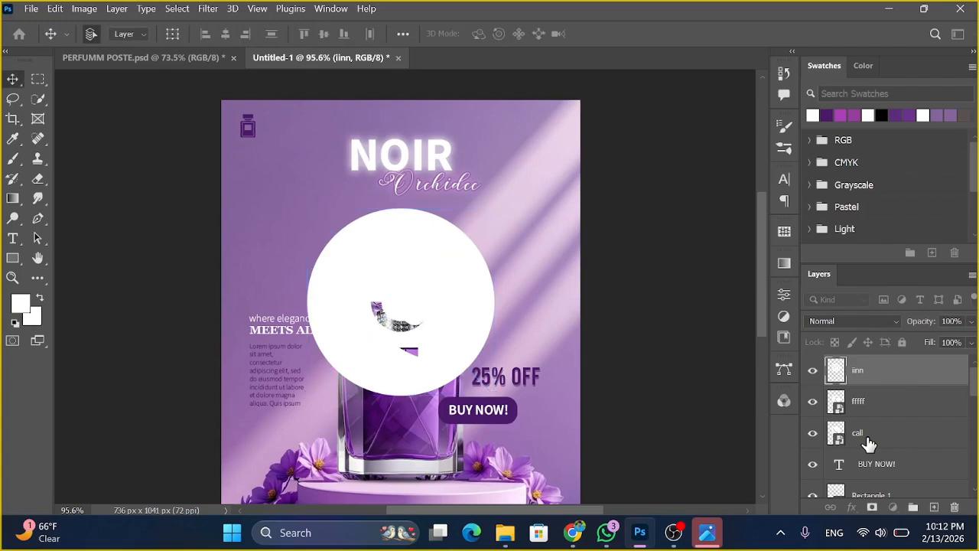
- Scale the iinn, fffff and call icons together down to small badge size
{"action": "left_click", "coordinate": [869, 444], "text": "shift"}
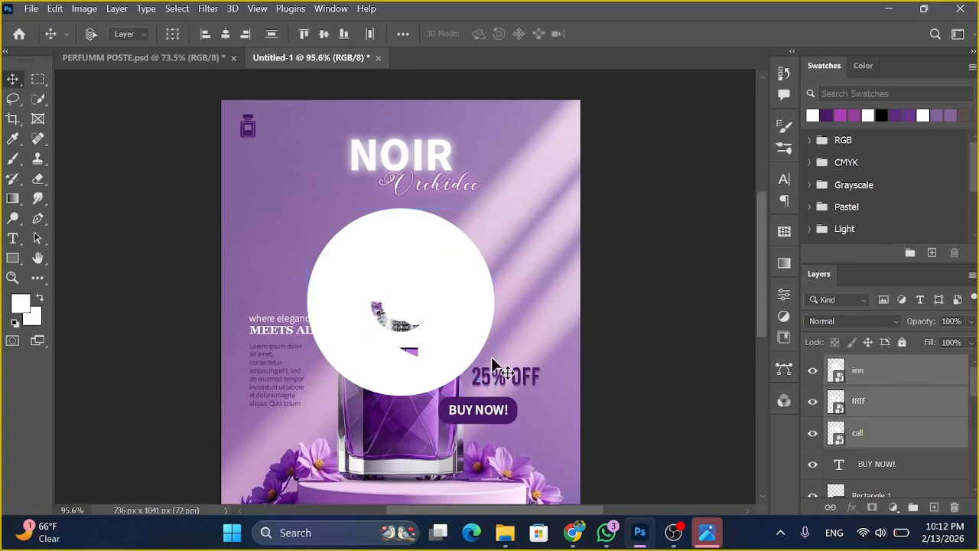
{"action": "key", "text": "ctrl+t"}
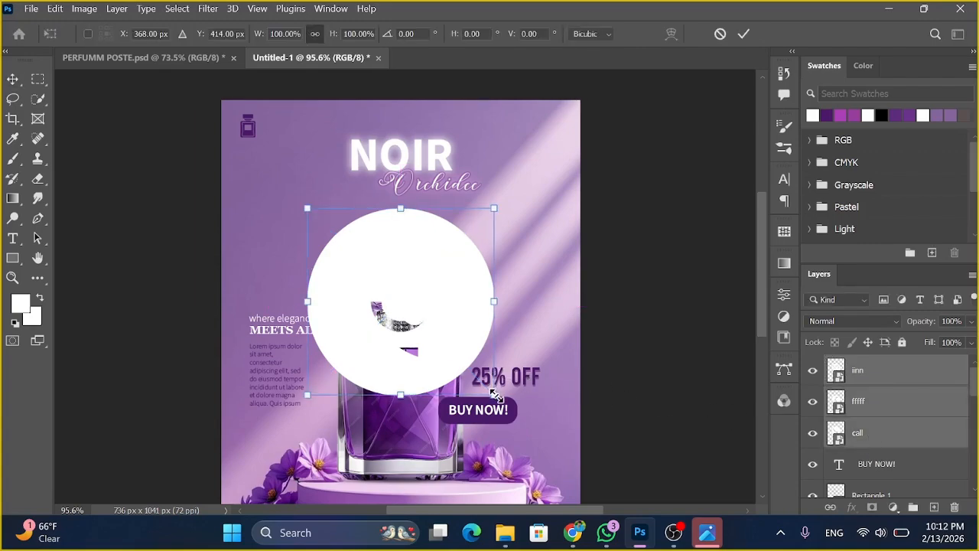
{"action": "left_click_drag", "start_coordinate": [494, 395], "coordinate": [354, 199]}
{"action": "key", "text": "Return"}
- Move the three stacked icons together to the poster's upper-right area, level with the bottle logo
{"action": "key", "text": "z"}
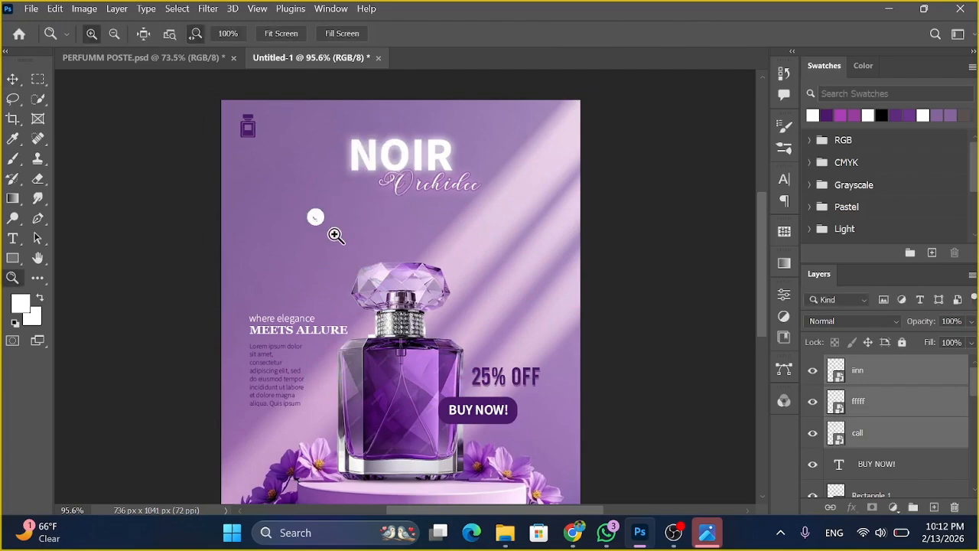
{"action": "left_click_drag", "start_coordinate": [379, 269], "coordinate": [405, 284]}
{"action": "left_click", "coordinate": [13, 79]}
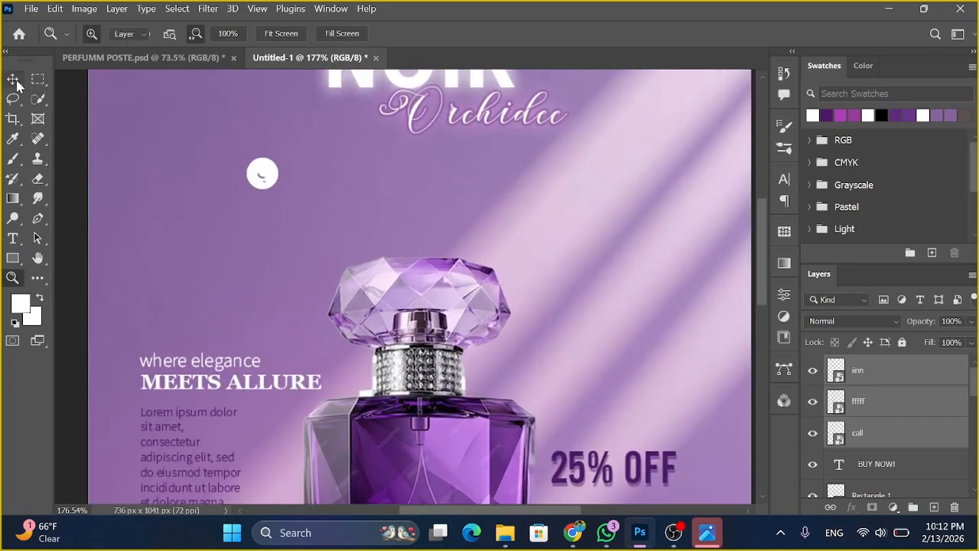
{"action": "left_click_drag", "start_coordinate": [213, 166], "coordinate": [552, 130]}
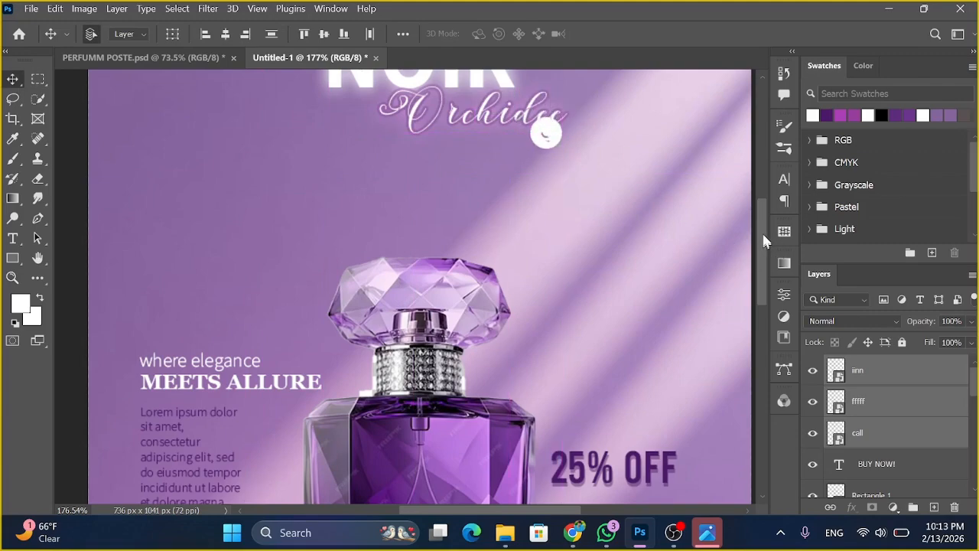
{"action": "left_click_drag", "start_coordinate": [762, 231], "coordinate": [767, 181]}
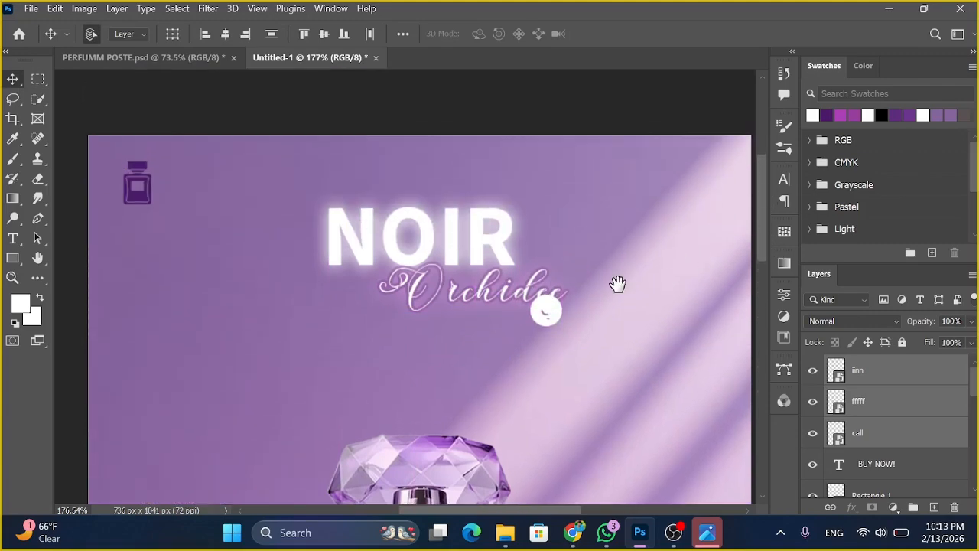
{"action": "left_click_drag", "start_coordinate": [615, 285], "coordinate": [561, 271]}
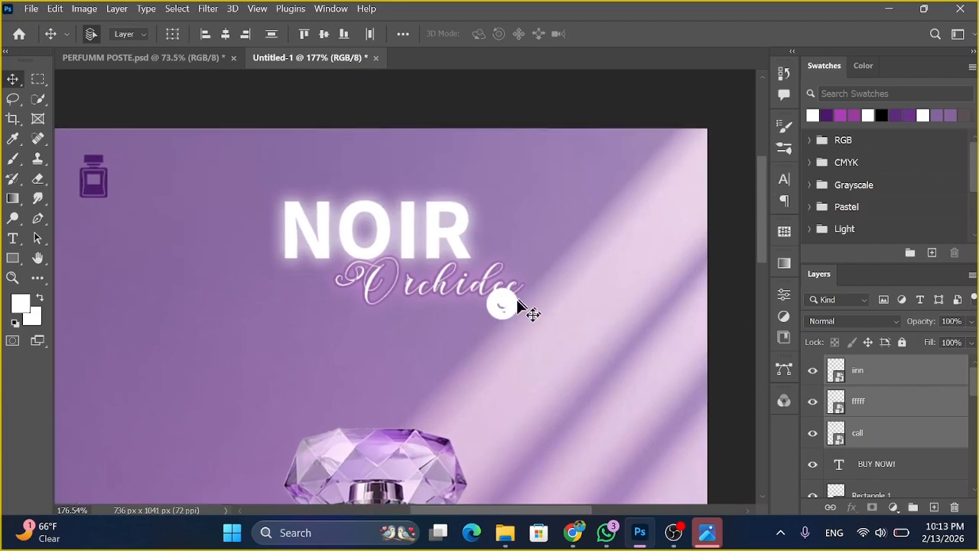
{"action": "left_click_drag", "start_coordinate": [504, 303], "coordinate": [620, 175]}
- Shift the Instagram icon horizontally right, out of the stack, to near the poster's right edge
{"action": "left_click", "coordinate": [855, 375]}
{"action": "key", "text": "Right"}
{"action": "key", "text": "Right"}
{"action": "key", "text": "Right"}
{"action": "key", "text": "Right"}
{"action": "key", "text": "Right"}
{"action": "key", "text": "Right"}
{"action": "key", "text": "Right"}
{"action": "key", "text": "Right"}
{"action": "key", "text": "Right"}
{"action": "key", "text": "Right"}
{"action": "key", "text": "Right"}
{"action": "key", "text": "Right"}
{"action": "key", "text": "Right"}
{"action": "key", "text": "Right"}
{"action": "key", "text": "Right"}
{"action": "key", "text": "Right"}
{"action": "key", "text": "Right"}
{"action": "key", "text": "Right"}
{"action": "key", "text": "Right"}
{"action": "key", "text": "Right"}
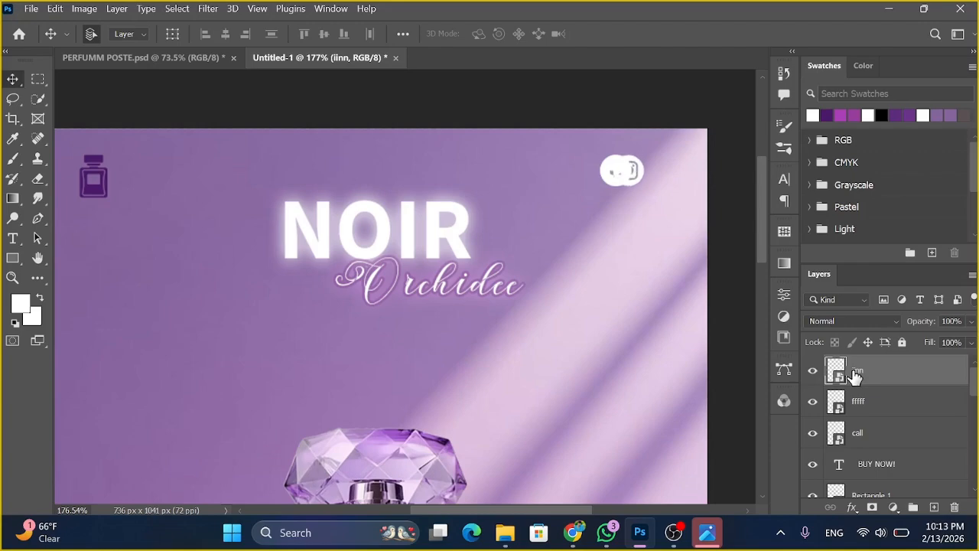
{"action": "key", "text": "Right"}
{"action": "key", "text": "Right"}
{"action": "key", "text": "Right"}
{"action": "key", "text": "Right"}
{"action": "key", "text": "Right"}
{"action": "key", "text": "Right"}
{"action": "key", "text": "Right"}
{"action": "key", "text": "Right"}
{"action": "key", "text": "Right"}
{"action": "key", "text": "Right"}
{"action": "key", "text": "Right"}
{"action": "key", "text": "Right"}
{"action": "key", "text": "Right"}
- Shift the Facebook icon horizontally right so it sits beside the Instagram icon with a small gap
{"action": "left_click", "coordinate": [870, 412]}
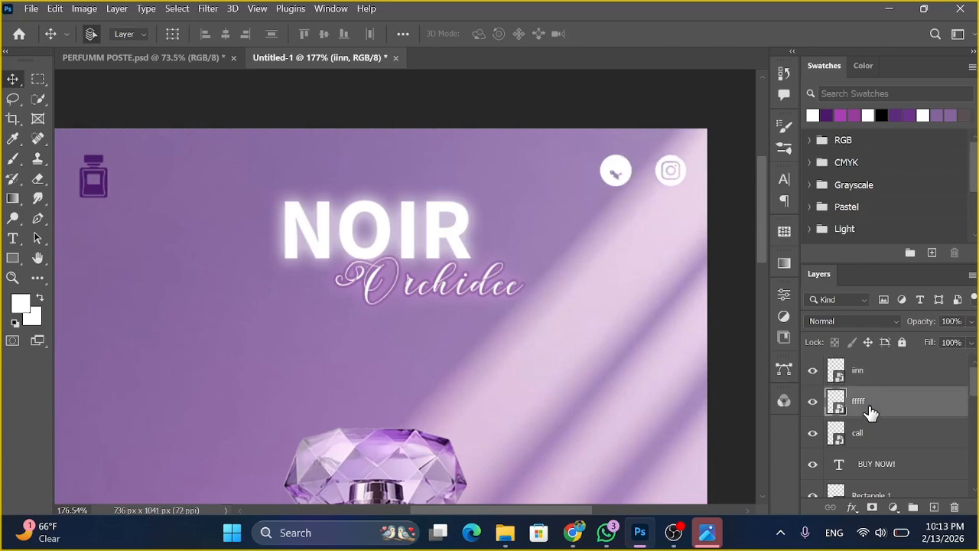
{"action": "key", "text": "Right"}
{"action": "key", "text": "Right"}
{"action": "key", "text": "Right"}
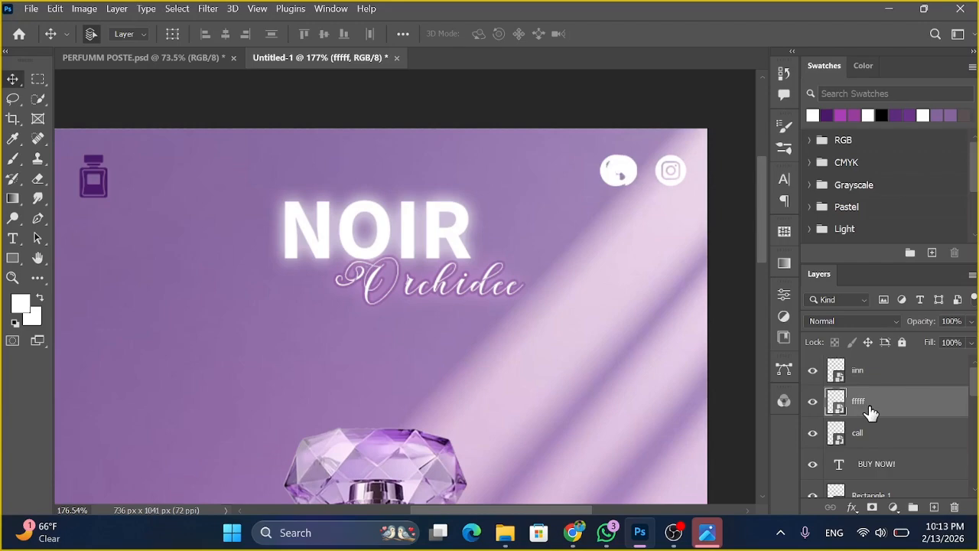
{"action": "key", "text": "Right"}
{"action": "key", "text": "Right"}
{"action": "key", "text": "Right"}
{"action": "key", "text": "Right"}
{"action": "key", "text": "Right"}
{"action": "key", "text": "Right"}
{"action": "key", "text": "Right"}
{"action": "key", "text": "Right"}
{"action": "key", "text": "Right"}
{"action": "key", "text": "Right"}
{"action": "key", "text": "Right"}
{"action": "key", "text": "Right"}
{"action": "key", "text": "Right"}
{"action": "key", "text": "Right"}
{"action": "key", "text": "Right"}
{"action": "key", "text": "Right"}
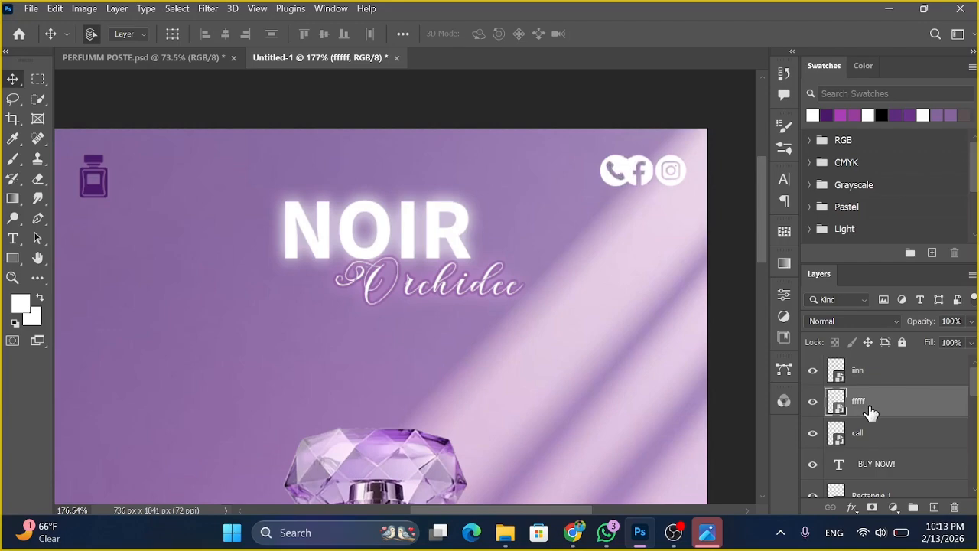
{"action": "key", "text": "Left"}
{"action": "key", "text": "Left"}
- Shift the phone icon left until it clears the Facebook icon, spacing the three icons evenly in a row
{"action": "left_click", "coordinate": [876, 431]}
{"action": "key", "text": "Left"}
{"action": "key", "text": "Left"}
{"action": "key", "text": "Left"}
{"action": "key", "text": "Left"}
{"action": "key", "text": "Left"}
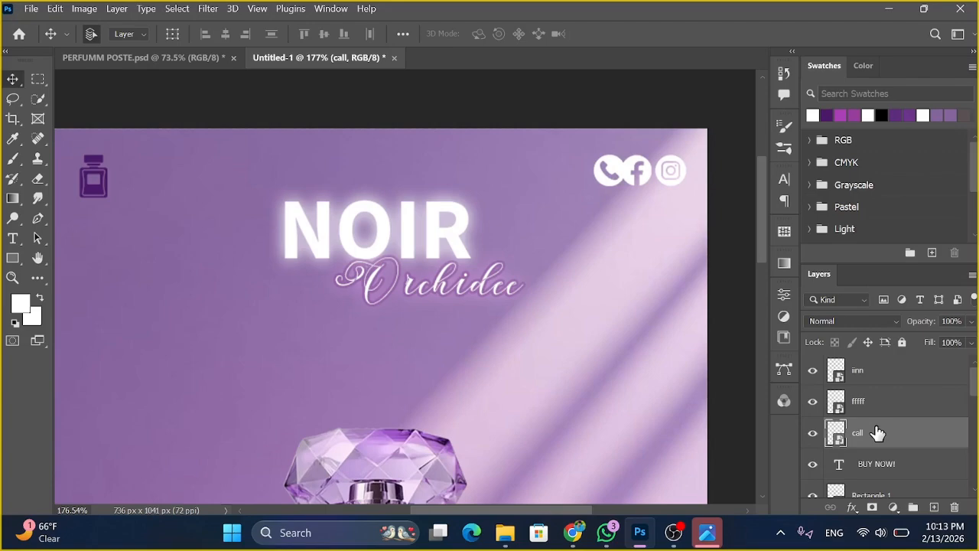
{"action": "key", "text": "Left"}
{"action": "key", "text": "Left"}
{"action": "key", "text": "Left"}
{"action": "key", "text": "Left"}
{"action": "key", "text": "Left"}
{"action": "key", "text": "Left"}
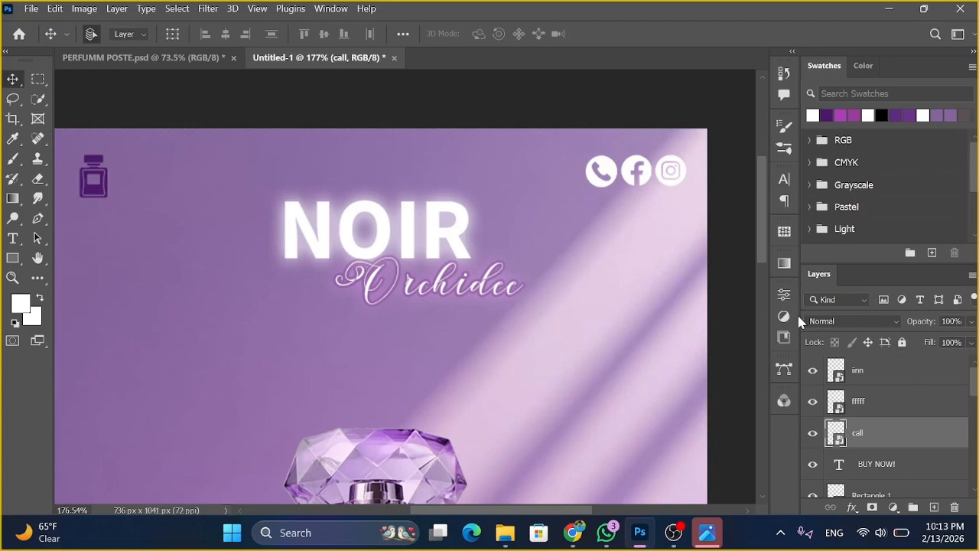
{"action": "left_click", "coordinate": [12, 277]}
{"action": "left_click_drag", "start_coordinate": [204, 323], "coordinate": [186, 312]}
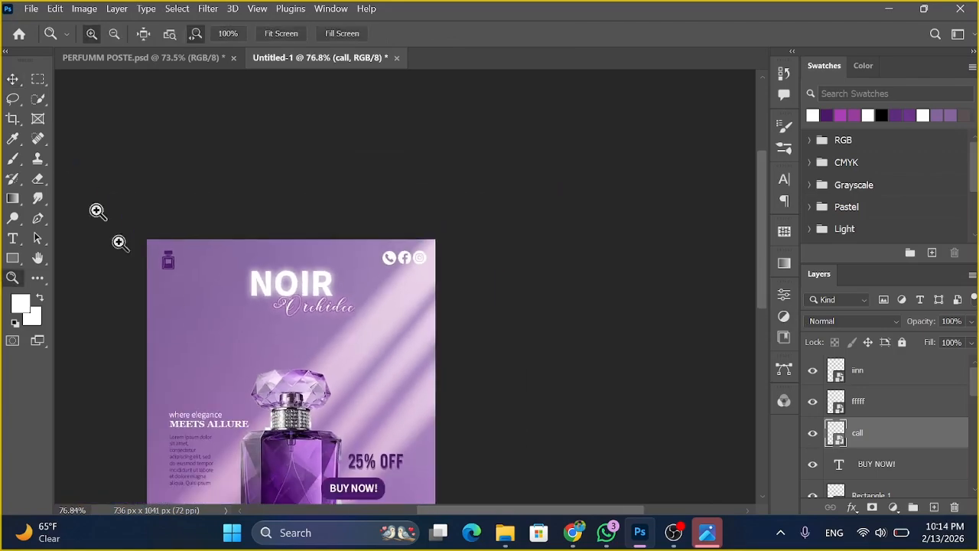
{"action": "left_click", "coordinate": [16, 78]}
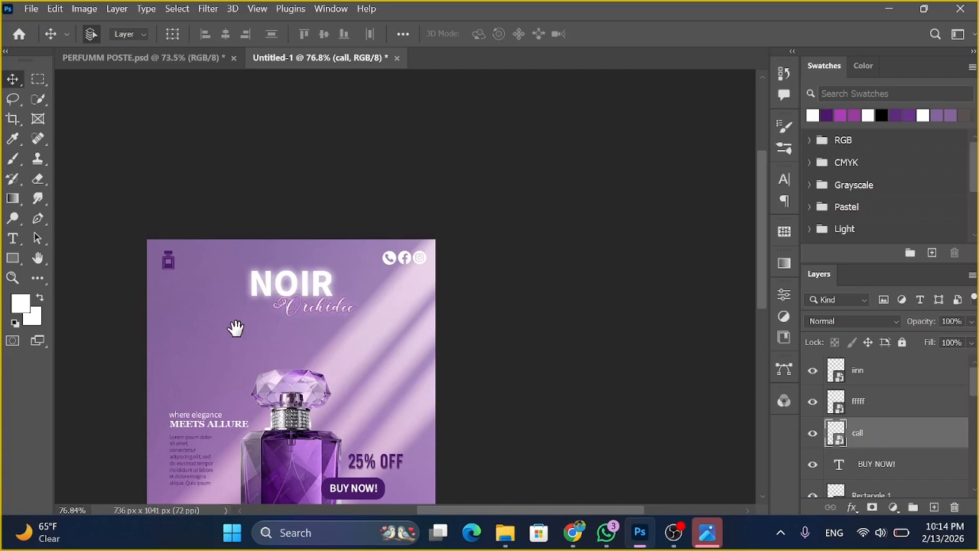
{"action": "left_click_drag", "start_coordinate": [238, 326], "coordinate": [348, 247]}
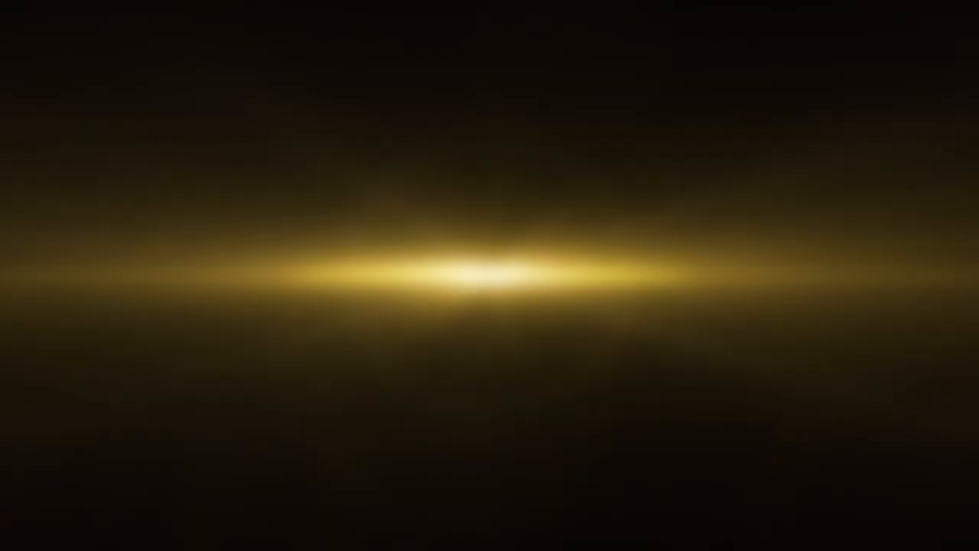